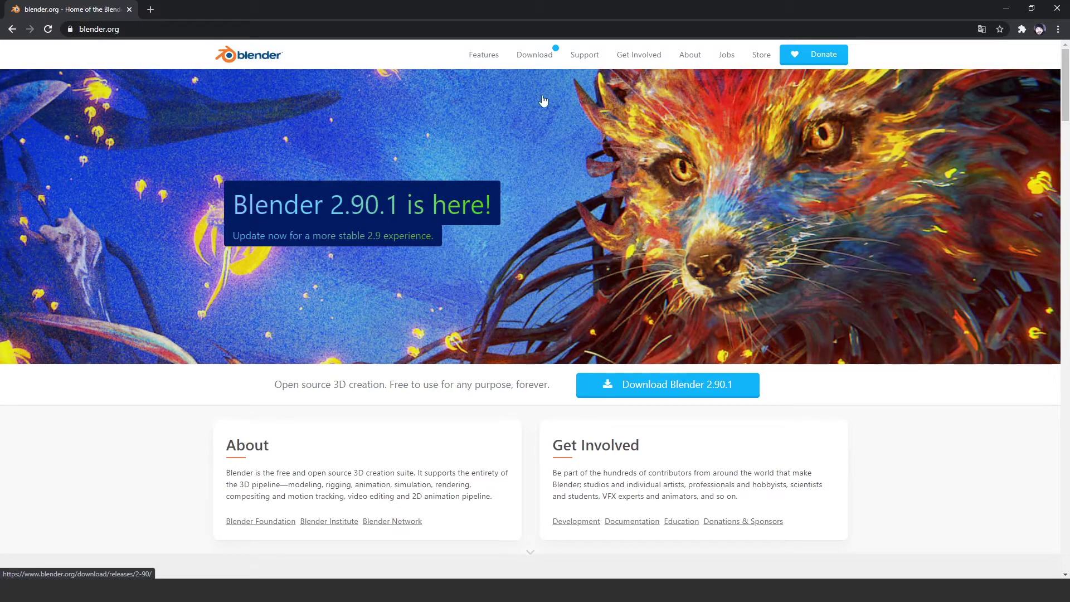
Go to the blender.org Download page and scroll down to the Go Experimental section
{"action": "left_click", "coordinate": [540, 54]}
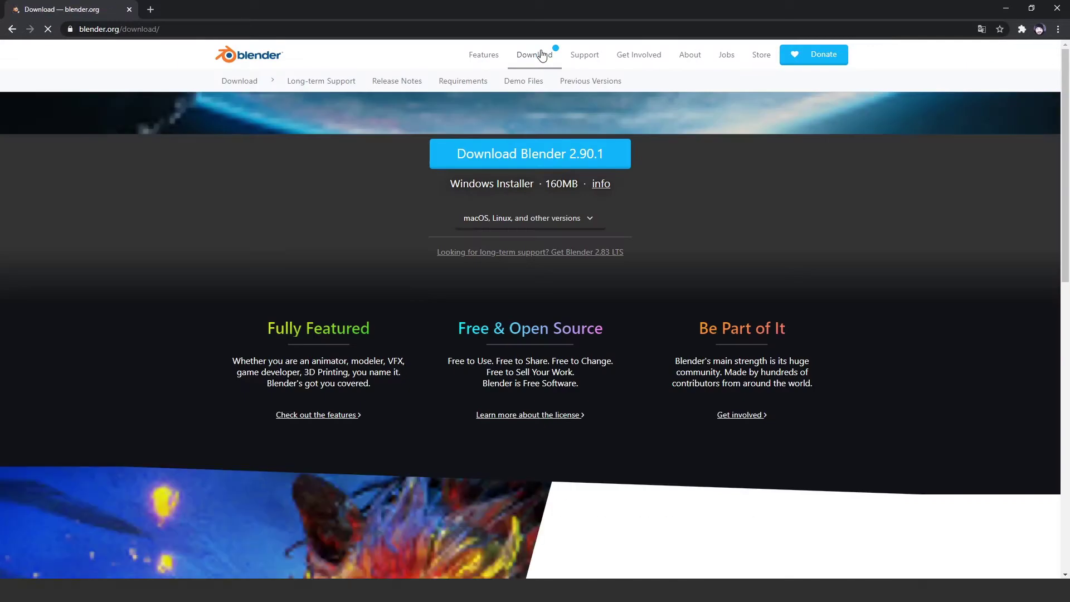
{"action": "scroll", "coordinate": [747, 234], "scroll_direction": "down", "scroll_amount": 6}
{"action": "scroll", "coordinate": [752, 234], "scroll_direction": "down", "scroll_amount": 5}
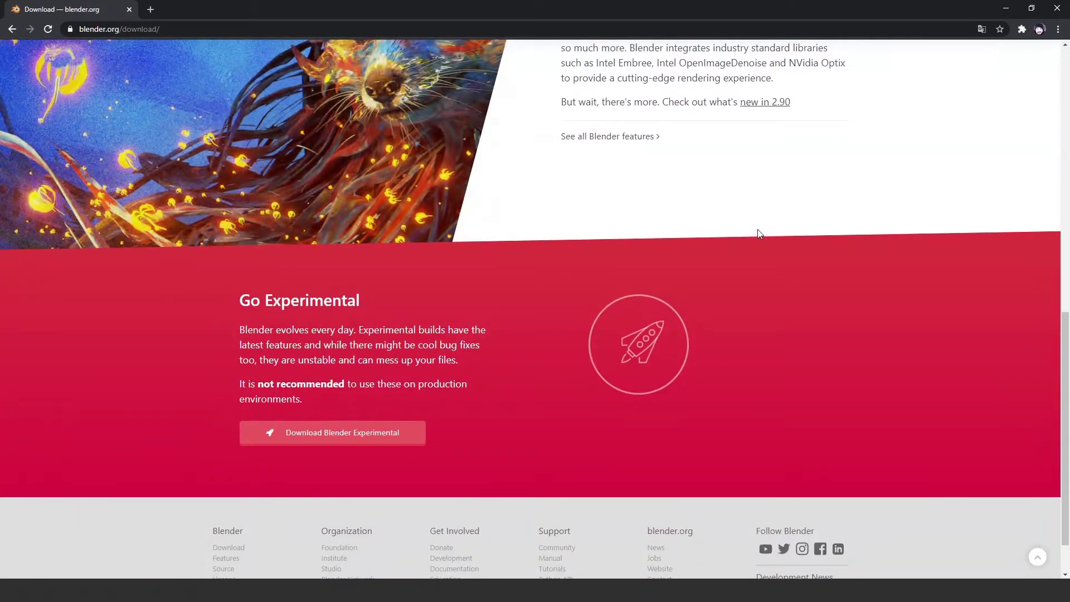
Follow Go Experimental to builder.blender.org and launch the Blender 2.91.0 Alpha build
{"action": "left_click", "coordinate": [293, 308]}
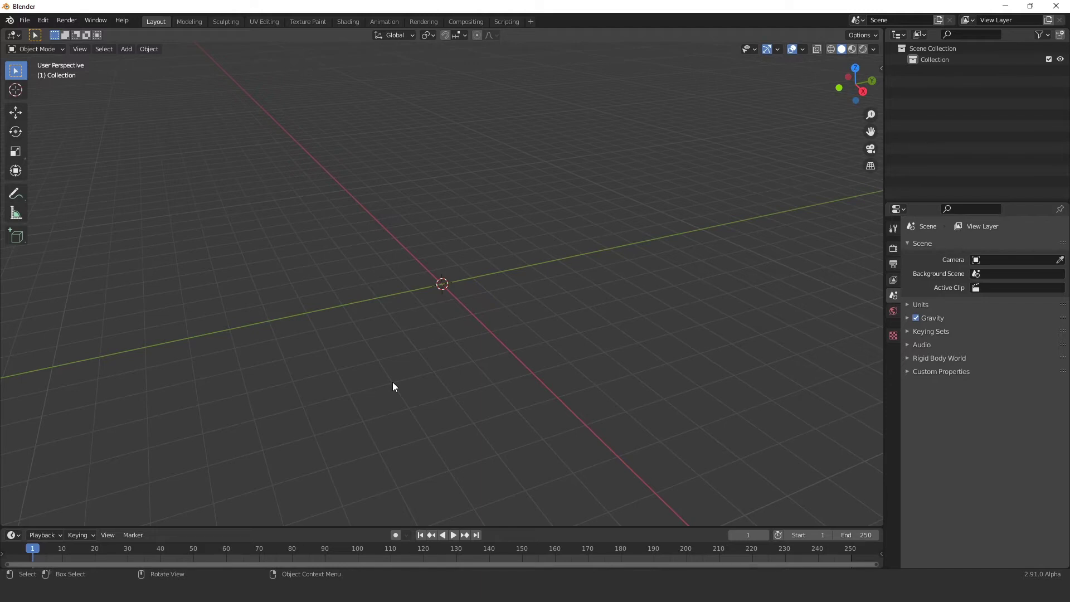
View the Add Cube tool's flyout of primitive shapes, then bring up 3ds Max 2018
{"action": "left_click", "coordinate": [23, 238]}
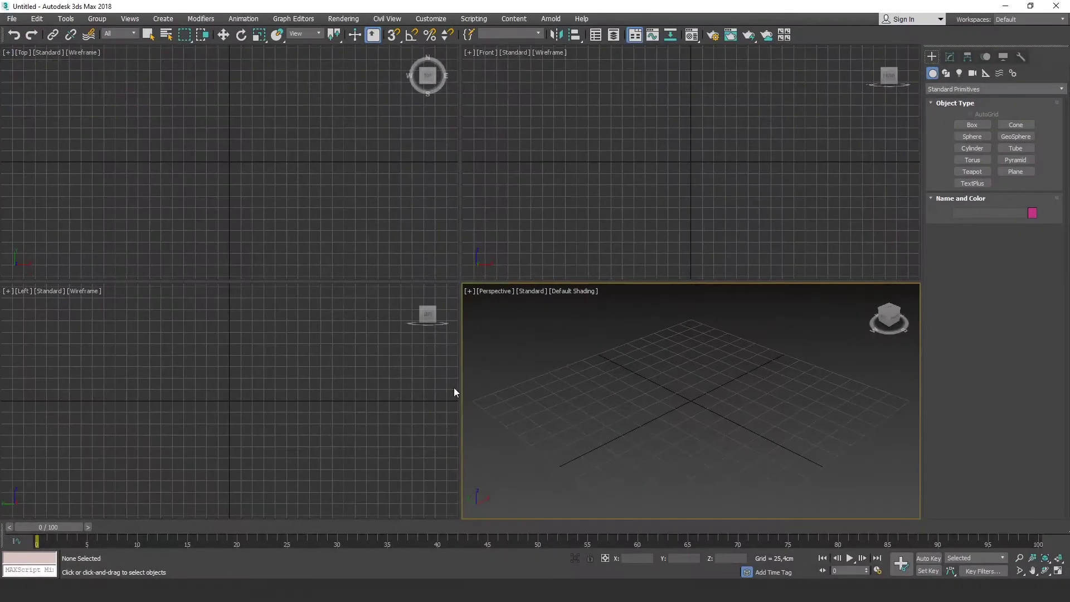
Maximize the Perspective viewport and create a large base Box
{"action": "left_click", "coordinate": [1057, 569]}
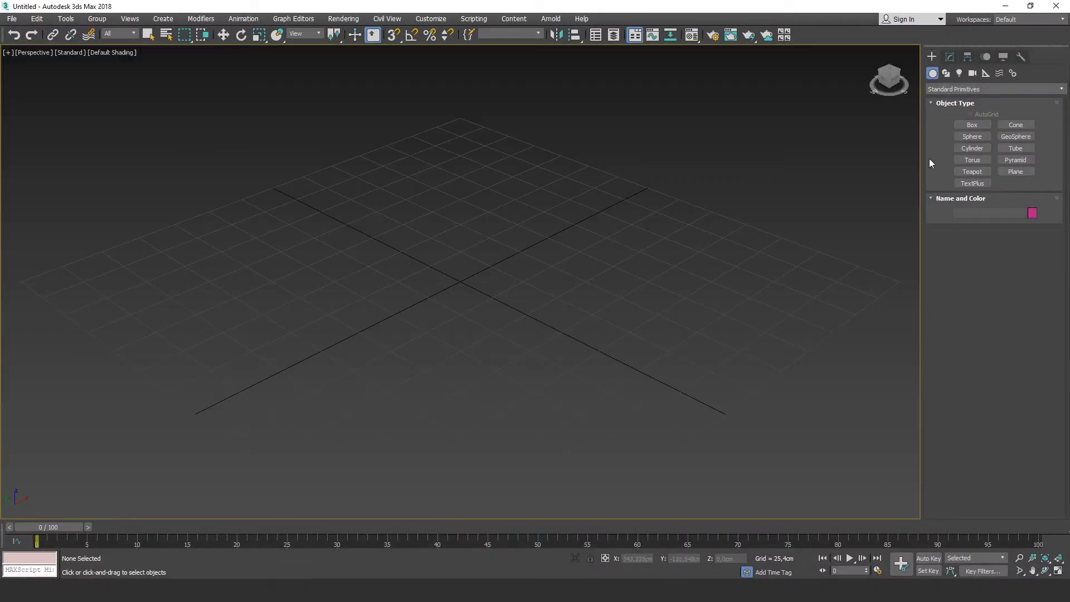
{"action": "left_click", "coordinate": [971, 125]}
{"action": "left_click_drag", "start_coordinate": [477, 267], "coordinate": [490, 432]}
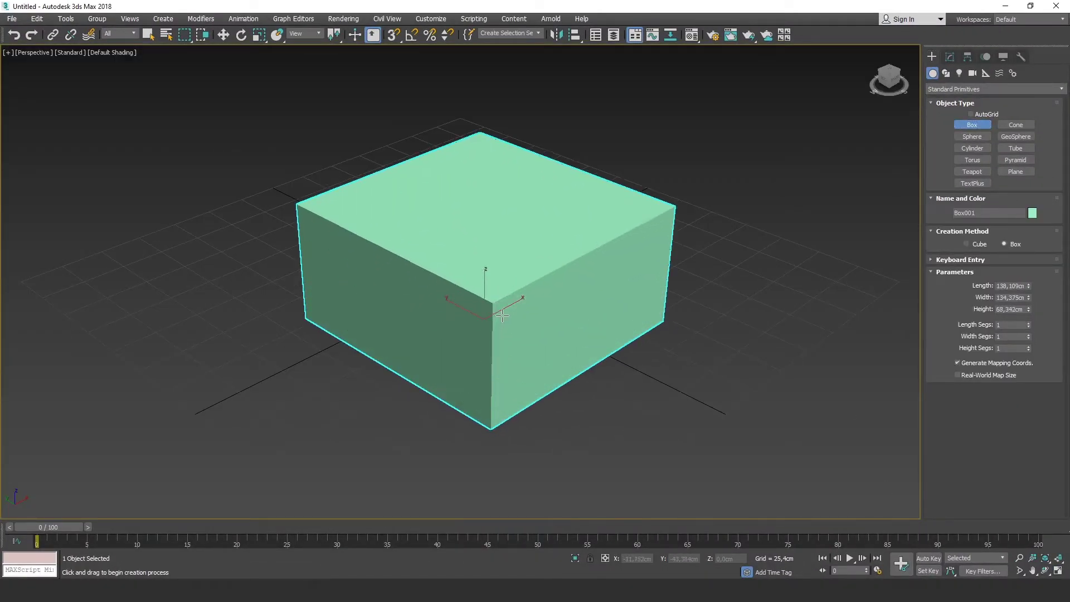
{"action": "left_click", "coordinate": [505, 311]}
{"action": "scroll", "coordinate": [505, 310], "scroll_direction": "down", "scroll_amount": 5}
{"action": "scroll", "coordinate": [505, 310], "scroll_direction": "up", "scroll_amount": 2}
With AutoGrid on, add a thin pink slab and a green box on the large box's sides
{"action": "left_click", "coordinate": [970, 113]}
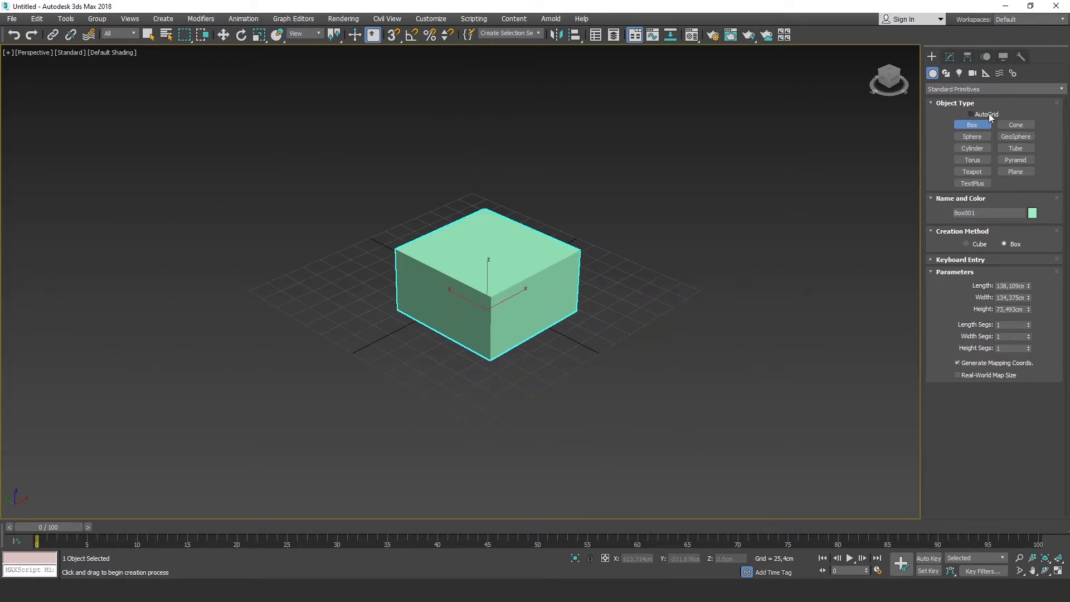
{"action": "left_click_drag", "start_coordinate": [509, 291], "coordinate": [573, 301]}
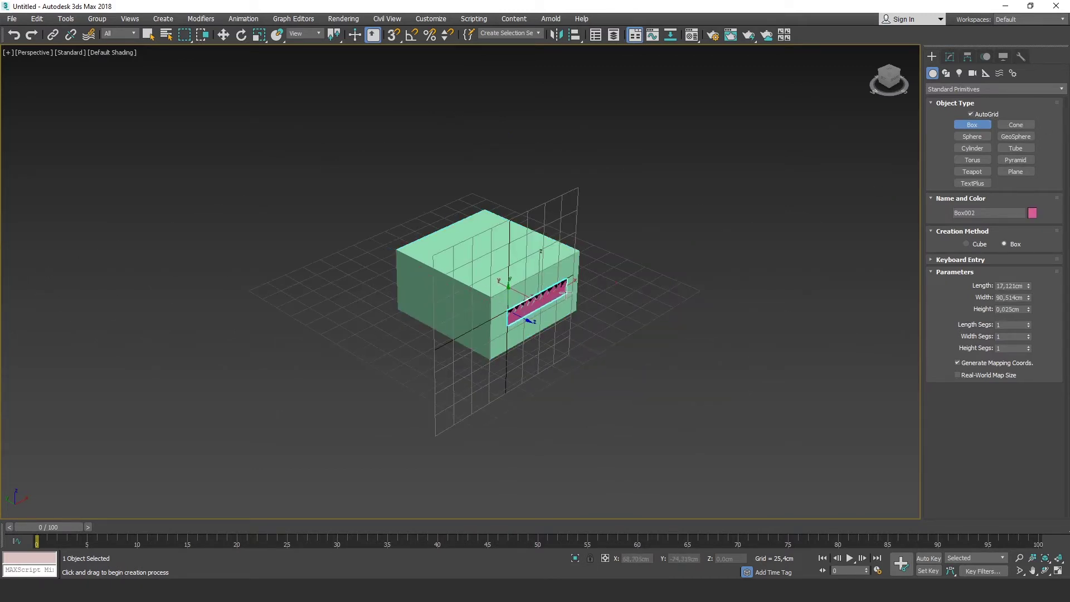
{"action": "left_click", "coordinate": [620, 335]}
{"action": "left_click_drag", "start_coordinate": [414, 293], "coordinate": [446, 313]}
{"action": "left_click", "coordinate": [375, 342]}
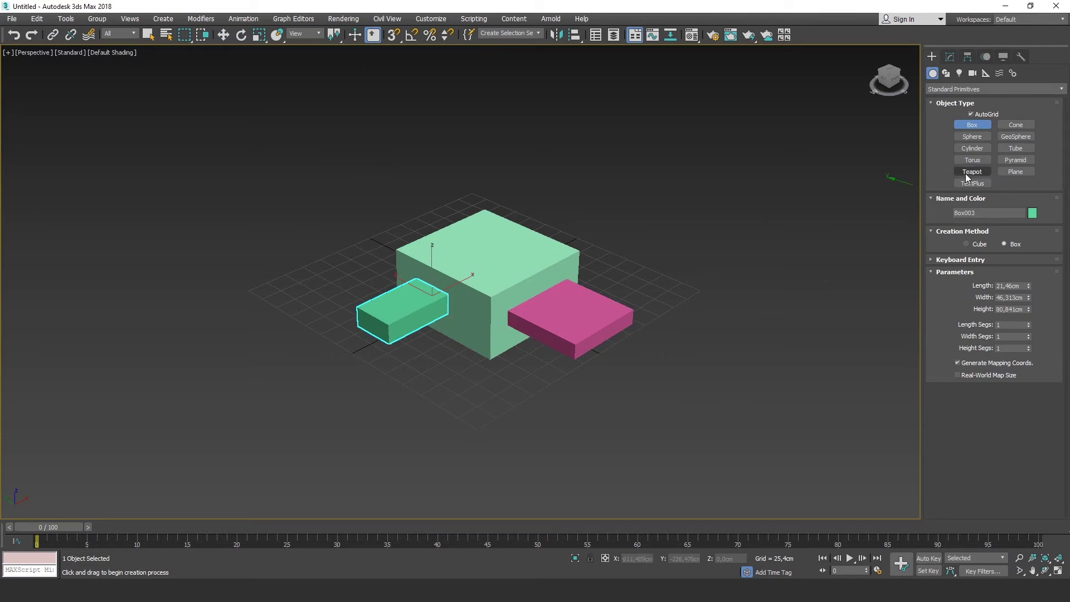
Add a tall cylinder on the green box, a side cylinder, and a base-anchored sphere on top
{"action": "left_click", "coordinate": [970, 137]}
{"action": "mouse_move", "coordinate": [402, 297]}
{"action": "left_mouse_down"}
{"action": "mouse_move", "coordinate": [418, 298]}
{"action": "mouse_move", "coordinate": [421, 326]}
{"action": "left_mouse_up"}
{"action": "left_click", "coordinate": [401, 286]}
{"action": "left_click", "coordinate": [401, 234]}
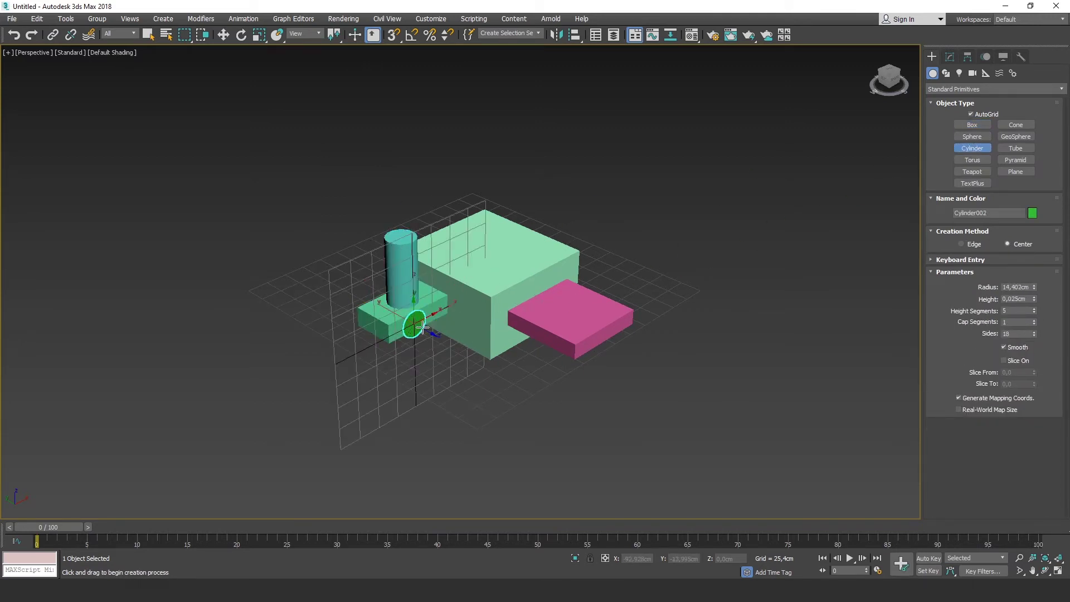
{"action": "left_click", "coordinate": [509, 384]}
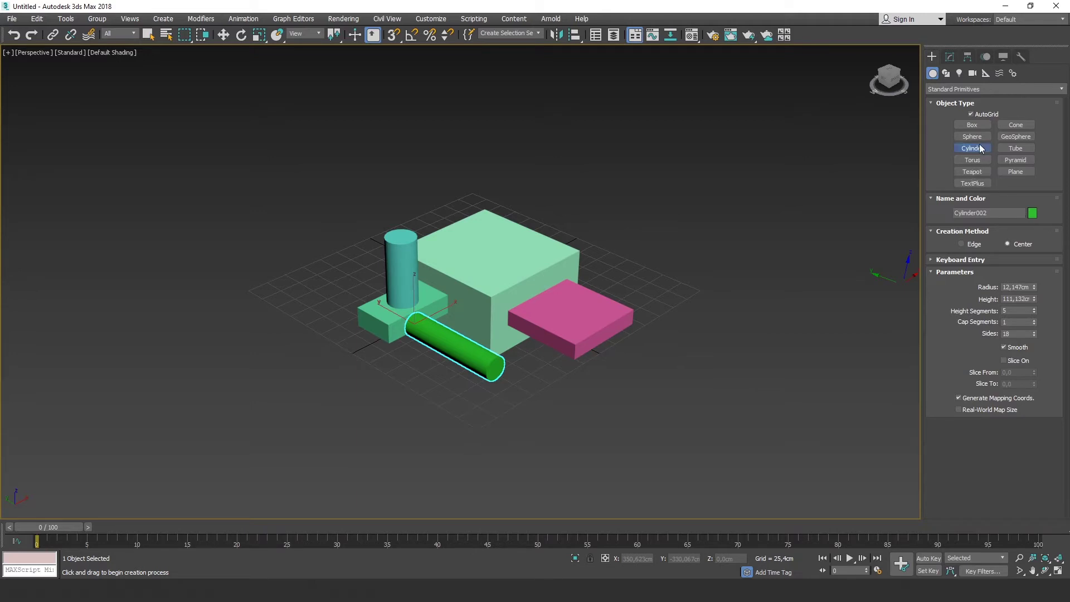
{"action": "left_click", "coordinate": [971, 137]}
{"action": "left_click", "coordinate": [983, 396]}
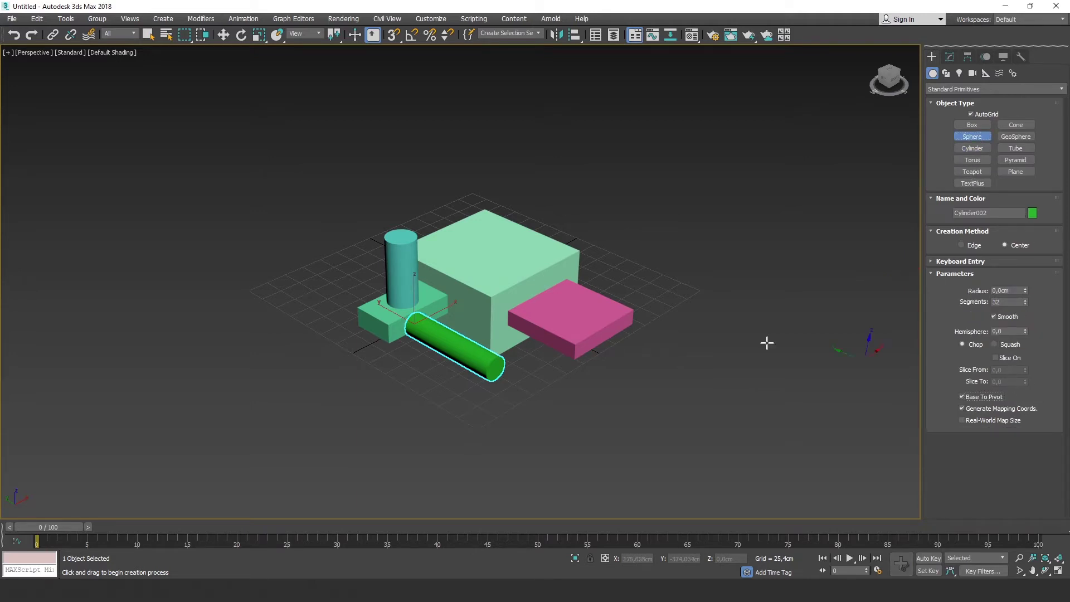
{"action": "left_click_drag", "start_coordinate": [488, 252], "coordinate": [536, 241]}
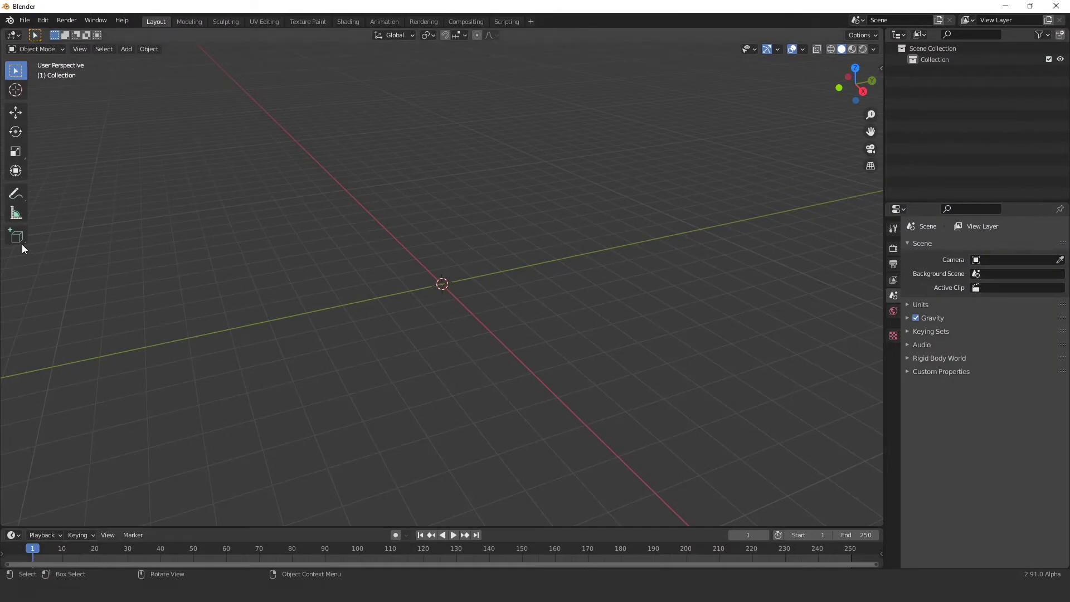
With the interactive Add Cube tool, draw a long rectangular block, Cube
{"action": "left_click", "coordinate": [19, 239]}
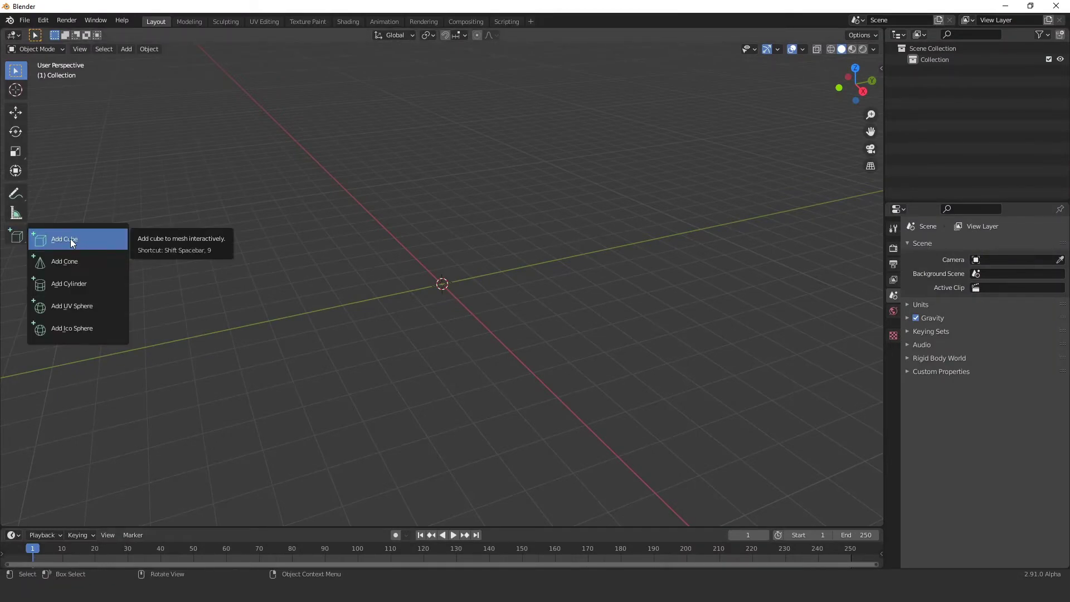
{"action": "left_click", "coordinate": [70, 239]}
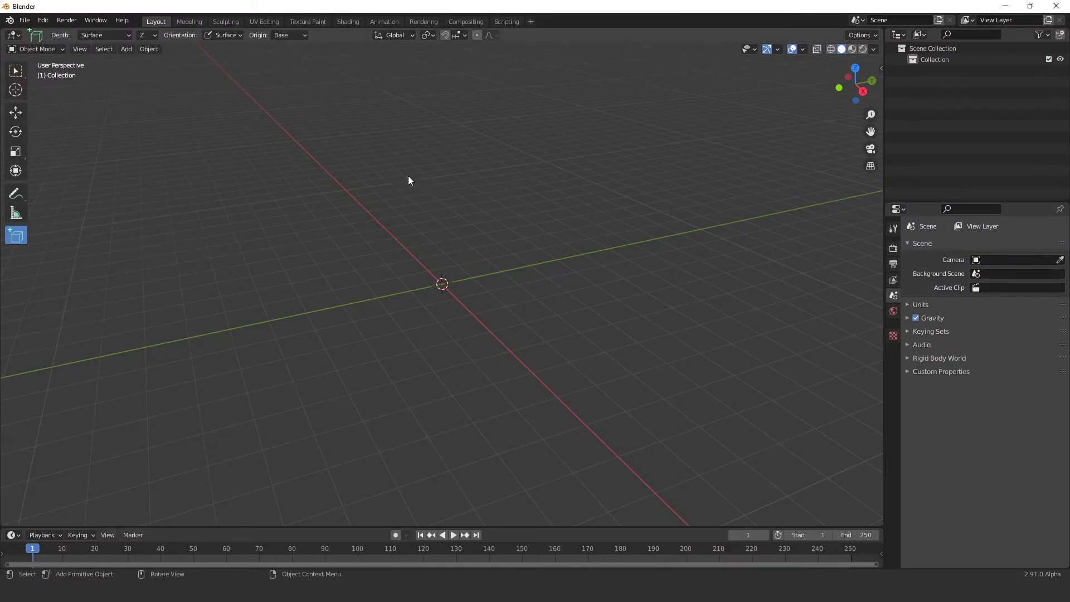
{"action": "mouse_move", "coordinate": [411, 174]}
{"action": "left_mouse_down"}
{"action": "mouse_move", "coordinate": [417, 349]}
{"action": "mouse_move", "coordinate": [390, 373]}
{"action": "left_mouse_up"}
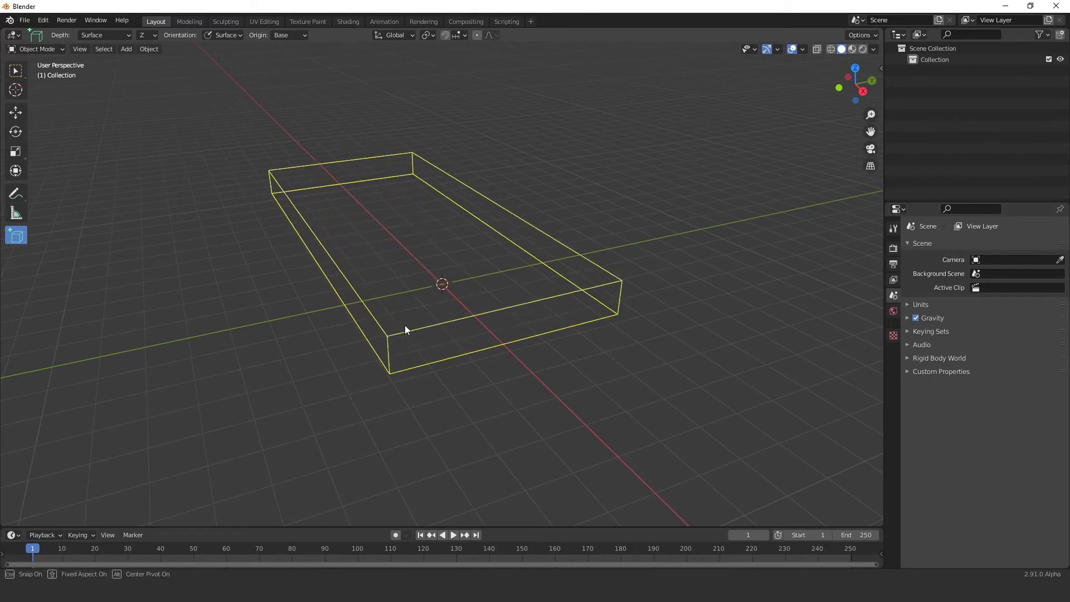
{"action": "left_click", "coordinate": [421, 215]}
Draw a smaller cube, Cube.001, beside the block and begin outlining a third box
{"action": "mouse_move", "coordinate": [477, 239]}
{"action": "middle_mouse_down"}
{"action": "mouse_move", "coordinate": [487, 275]}
{"action": "mouse_move", "coordinate": [533, 275]}
{"action": "mouse_move", "coordinate": [496, 269]}
{"action": "mouse_move", "coordinate": [517, 283]}
{"action": "mouse_move", "coordinate": [658, 210]}
{"action": "middle_mouse_up"}
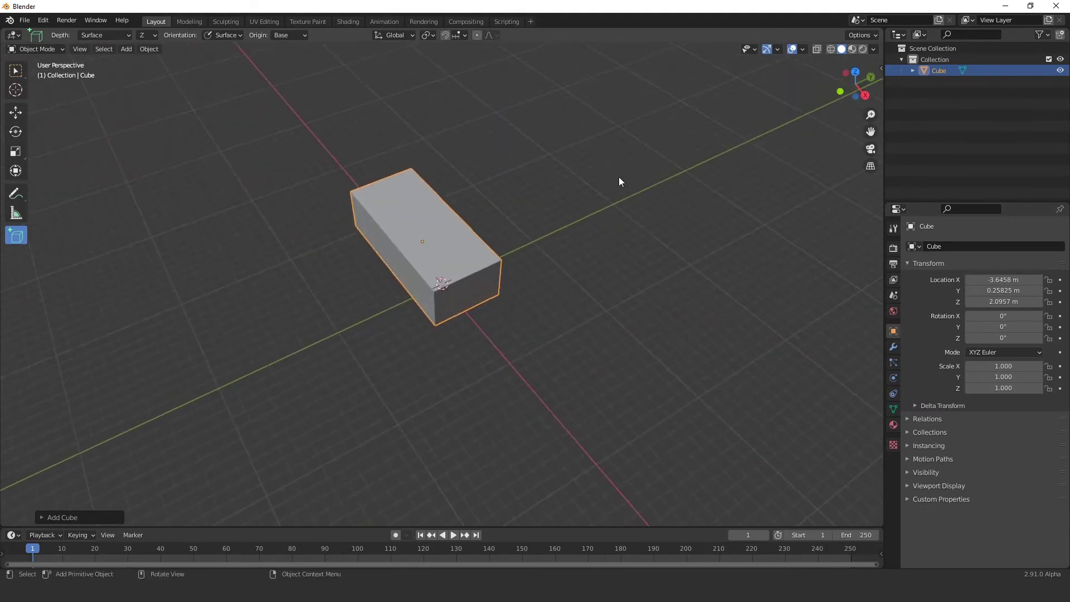
{"action": "left_click_drag", "start_coordinate": [617, 189], "coordinate": [621, 261]}
{"action": "left_click", "coordinate": [634, 192]}
{"action": "mouse_move", "coordinate": [634, 192]}
{"action": "middle_mouse_down"}
{"action": "mouse_move", "coordinate": [532, 322]}
{"action": "mouse_move", "coordinate": [265, 352]}
{"action": "middle_mouse_up"}
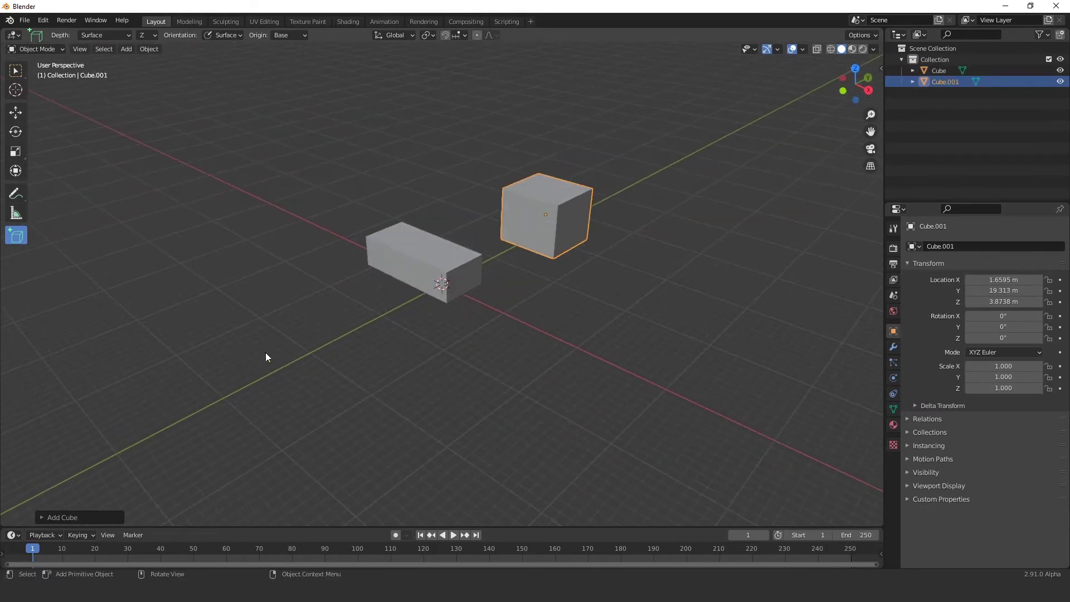
{"action": "mouse_move", "coordinate": [299, 335]}
{"action": "left_mouse_down"}
{"action": "mouse_move", "coordinate": [301, 389]}
{"action": "mouse_move", "coordinate": [289, 372]}
{"action": "left_mouse_up"}
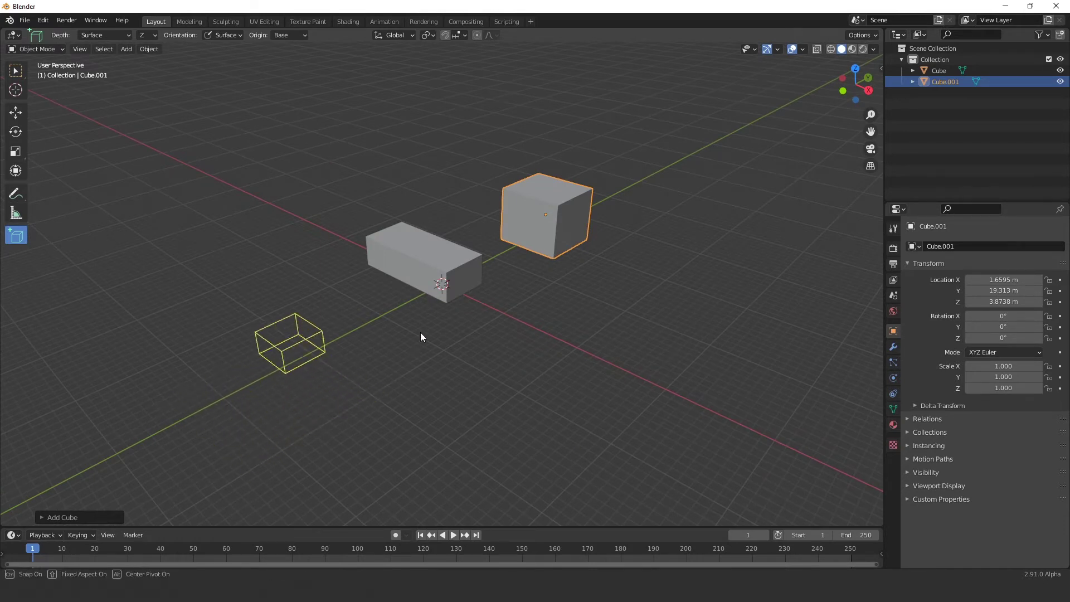
Try several cube bases in front and left of the block, cancelling each with Escape
{"action": "key", "text": "Escape"}
{"action": "left_click_drag", "start_coordinate": [382, 358], "coordinate": [402, 393]}
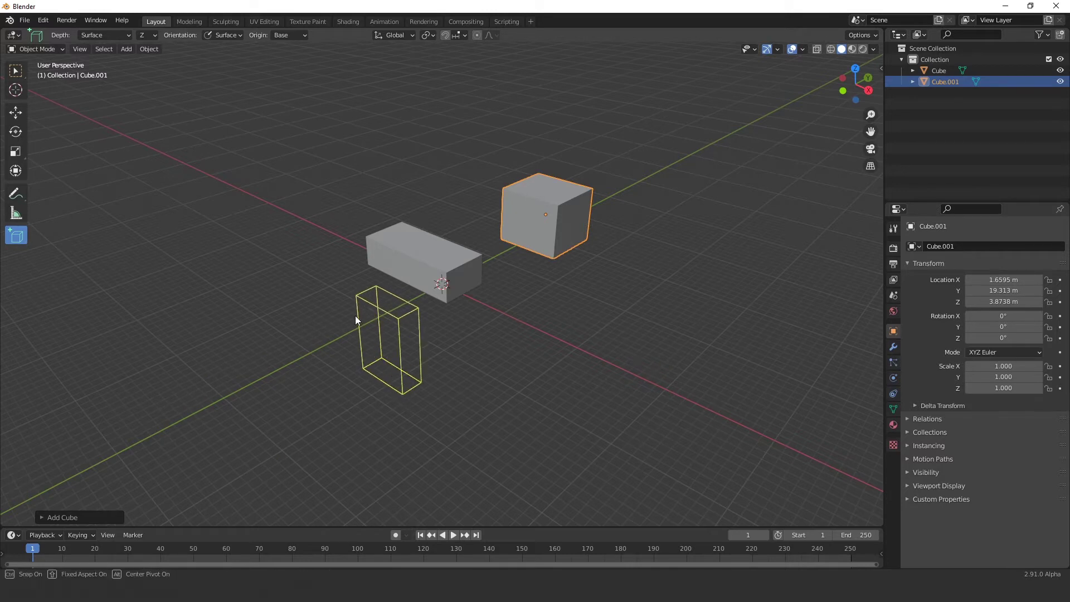
{"action": "key", "text": "Escape"}
{"action": "mouse_move", "coordinate": [456, 366]}
{"action": "left_mouse_down"}
{"action": "mouse_move", "coordinate": [444, 426]}
{"action": "mouse_move", "coordinate": [454, 410]}
{"action": "left_mouse_up"}
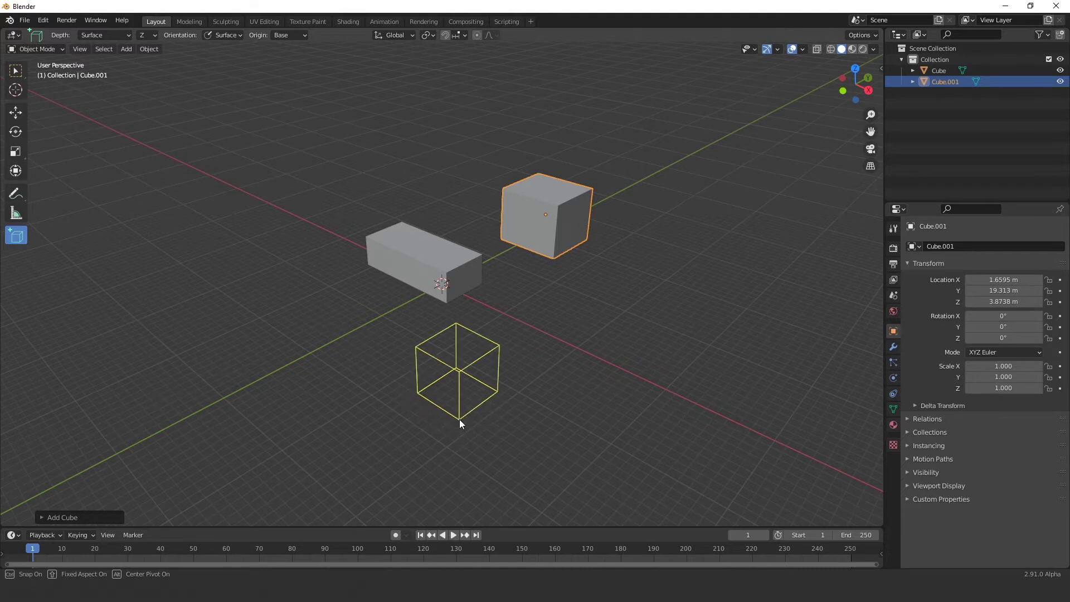
{"action": "key", "text": "Escape"}
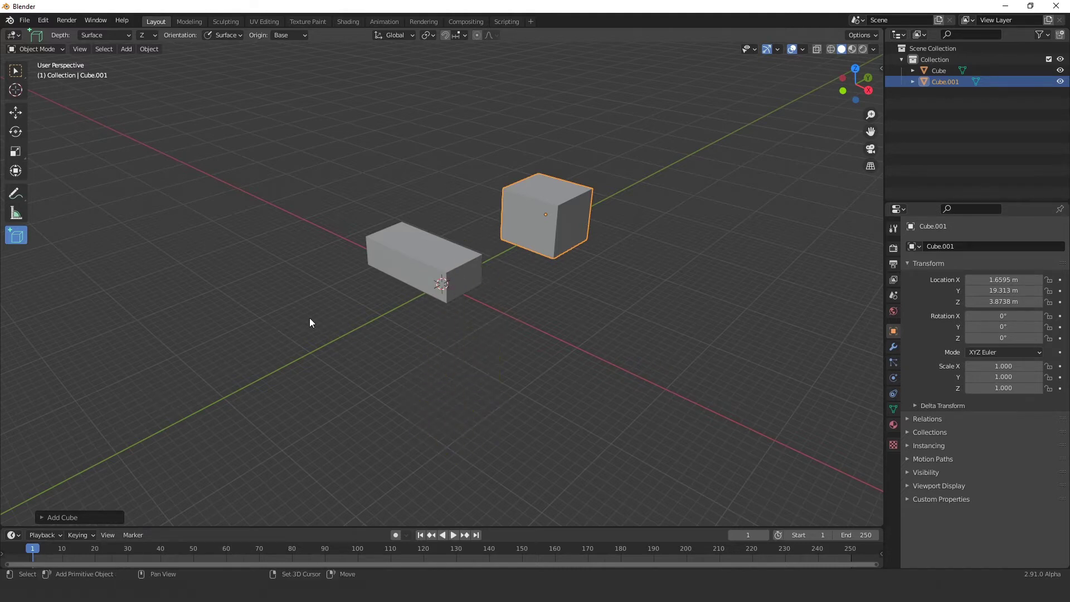
{"action": "left_click_drag", "start_coordinate": [309, 318], "coordinate": [312, 346]}
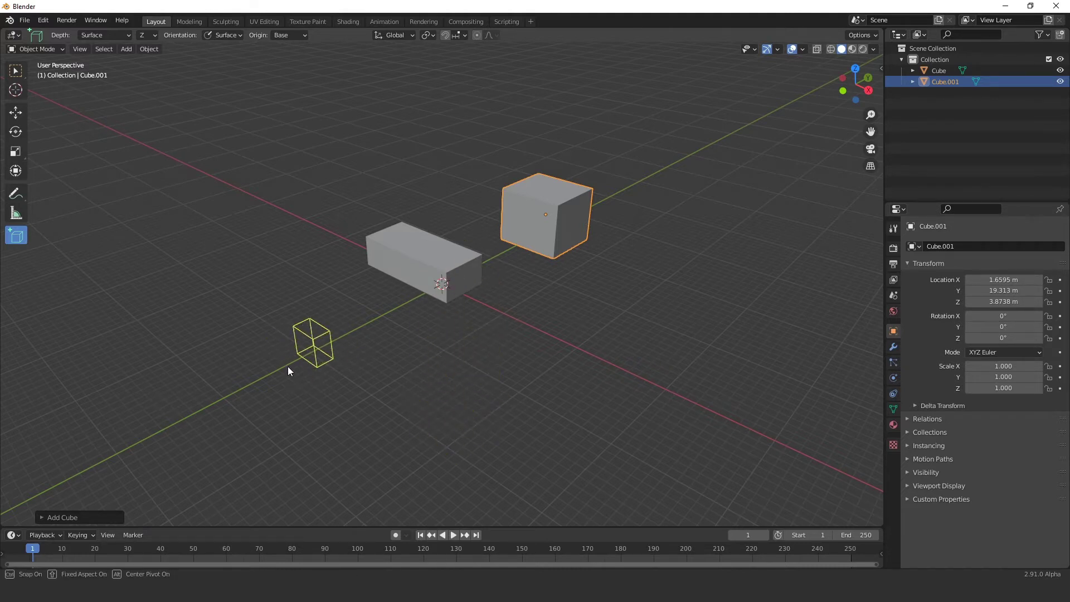
{"action": "key", "text": "Escape"}
{"action": "mouse_move", "coordinate": [283, 319]}
{"action": "left_mouse_down"}
{"action": "mouse_move", "coordinate": [254, 346]}
{"action": "mouse_move", "coordinate": [331, 372]}
{"action": "mouse_move", "coordinate": [309, 410]}
{"action": "left_mouse_up"}
{"action": "key", "text": "Escape"}
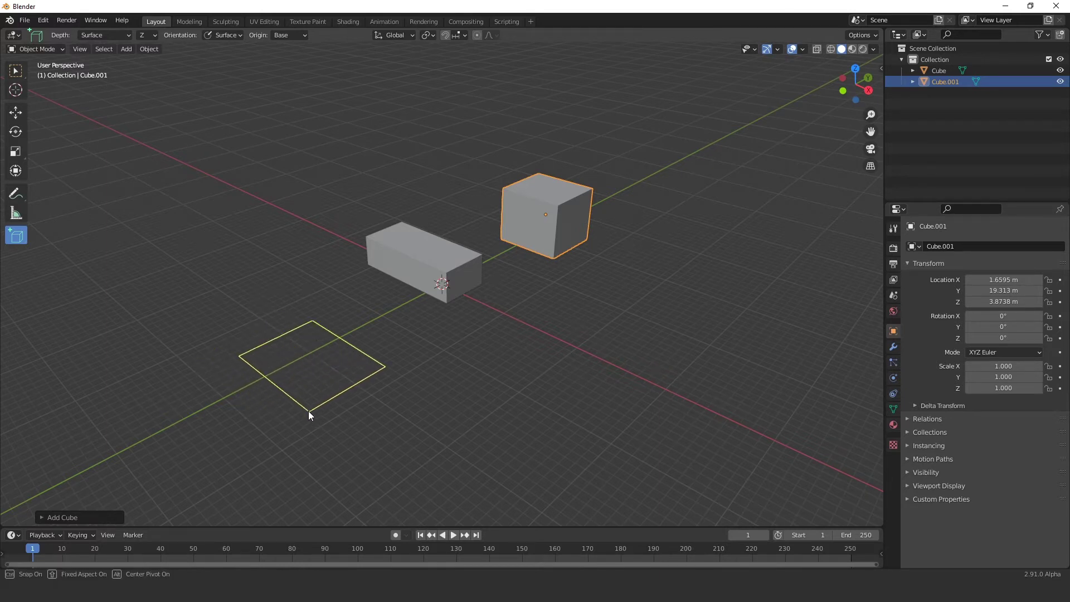
{"action": "key", "text": "Escape"}
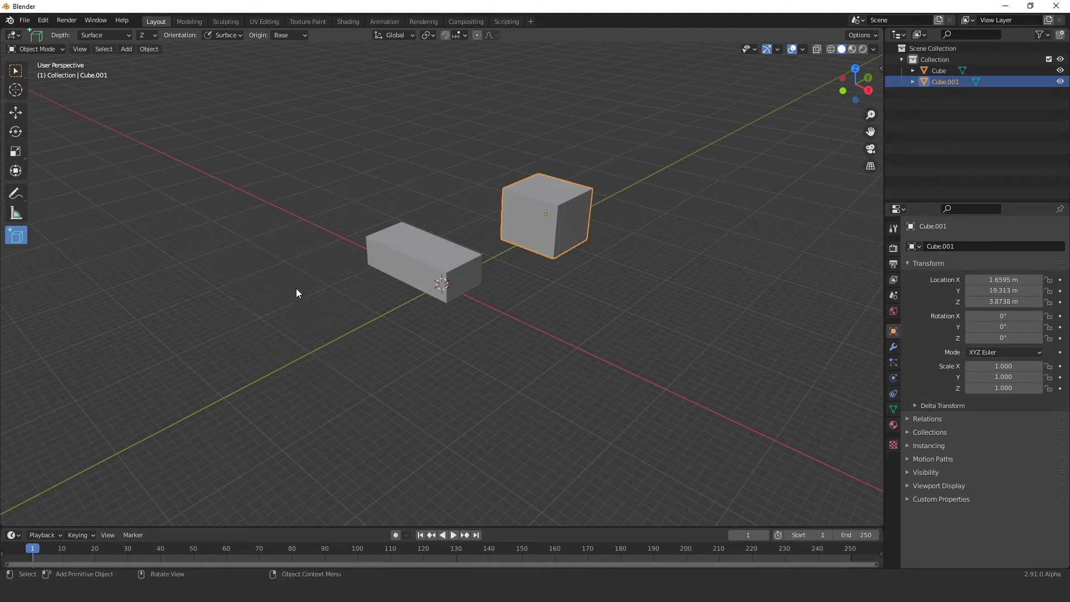
{"action": "mouse_move", "coordinate": [296, 288]}
{"action": "left_mouse_down"}
{"action": "mouse_move", "coordinate": [280, 366]}
{"action": "mouse_move", "coordinate": [315, 343]}
{"action": "mouse_move", "coordinate": [323, 351]}
{"action": "left_mouse_up"}
{"action": "key", "text": "Escape"}
Draw a large cube, Cube.002, left of the block and a tall cube, Cube.003, on the right
{"action": "mouse_move", "coordinate": [310, 274]}
{"action": "left_mouse_down"}
{"action": "mouse_move", "coordinate": [319, 363]}
{"action": "mouse_move", "coordinate": [319, 352]}
{"action": "left_mouse_up"}
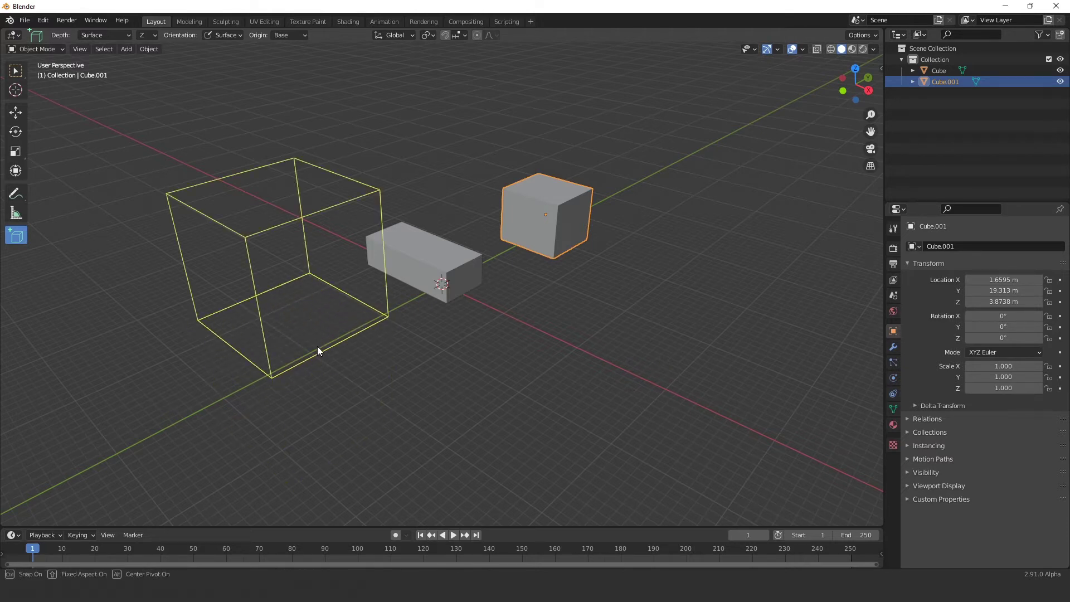
{"action": "left_click", "coordinate": [311, 294]}
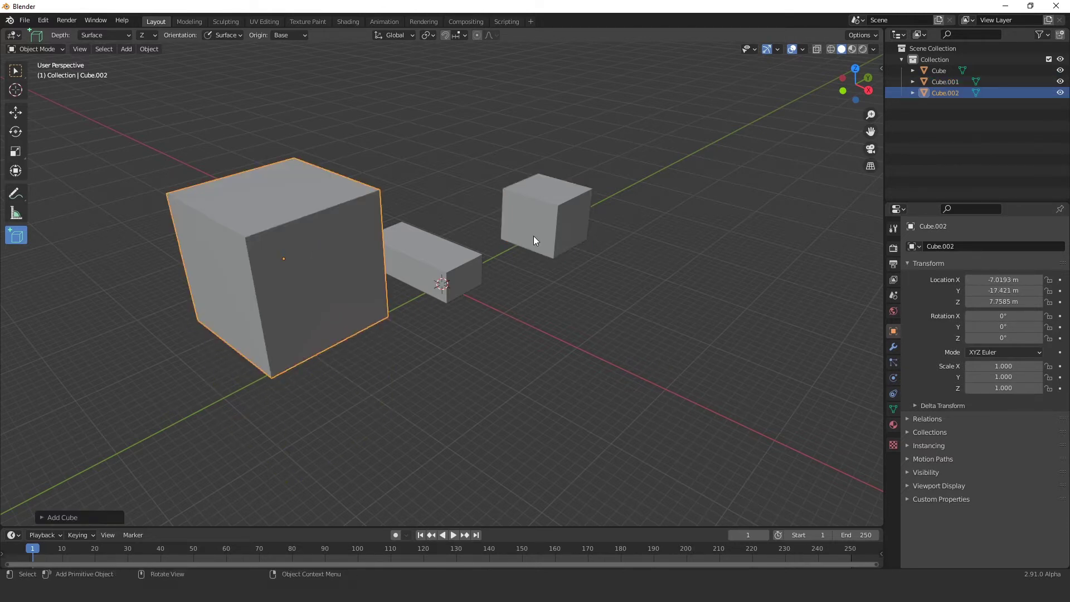
{"action": "left_click_drag", "start_coordinate": [644, 274], "coordinate": [747, 339]}
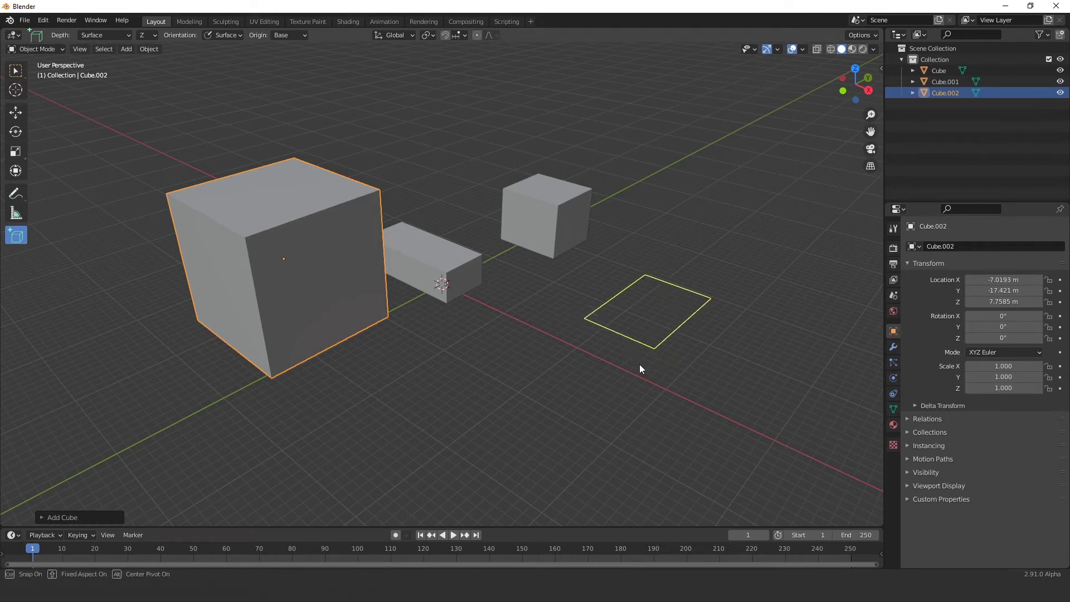
{"action": "left_click", "coordinate": [752, 193]}
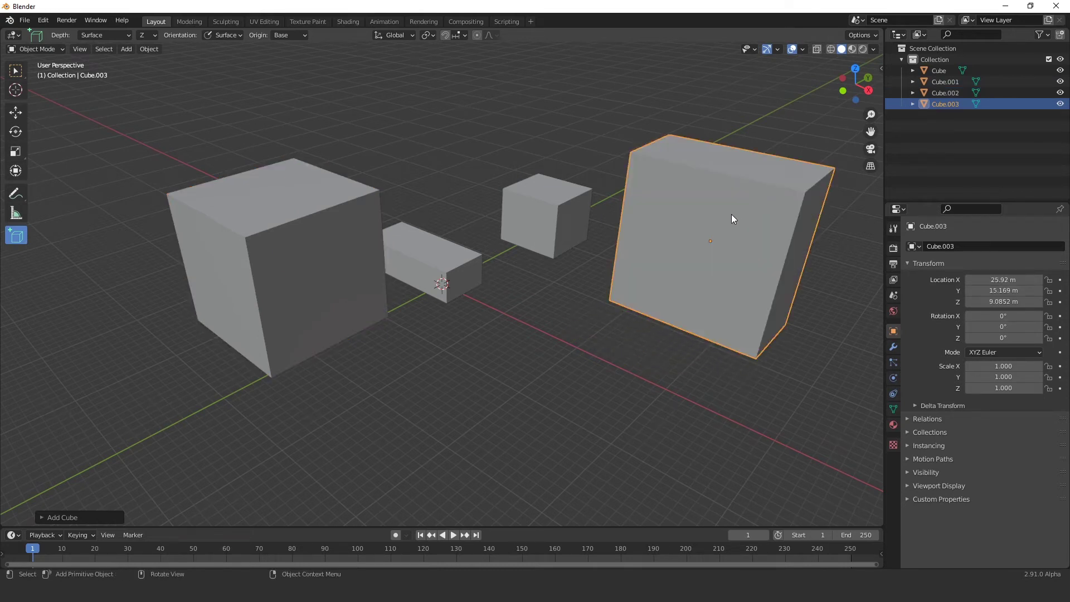
From a lower, frontal view, draw Cube.004 standing on the ground in front
{"action": "scroll", "coordinate": [568, 357], "scroll_direction": "down", "scroll_amount": 3}
{"action": "mouse_move", "coordinate": [568, 357]}
{"action": "middle_mouse_down"}
{"action": "mouse_move", "coordinate": [510, 332]}
{"action": "mouse_move", "coordinate": [493, 364]}
{"action": "mouse_move", "coordinate": [441, 375]}
{"action": "middle_mouse_up"}
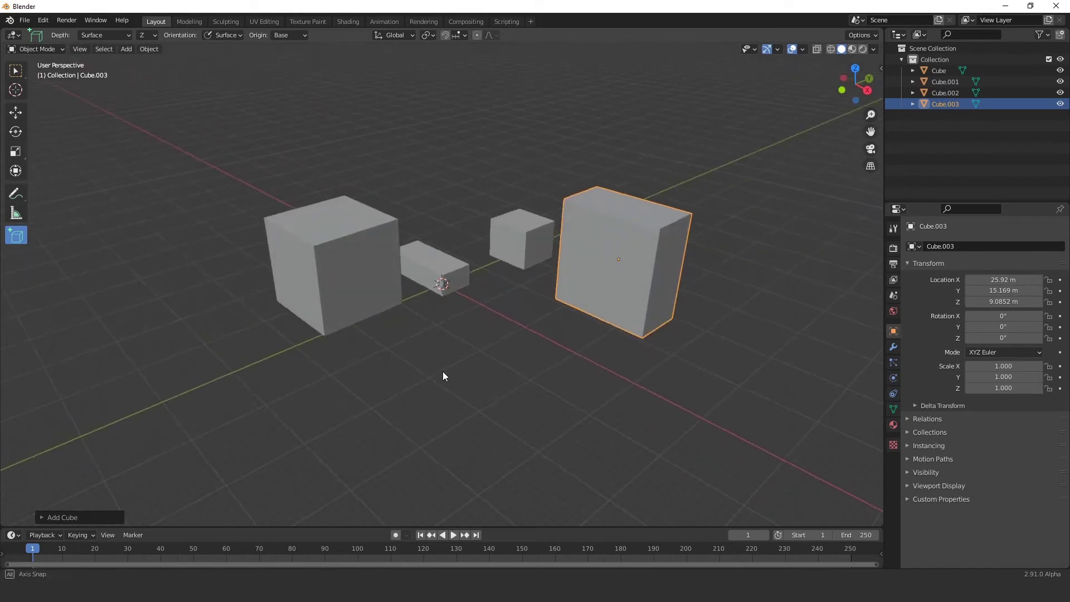
{"action": "left_click_drag", "start_coordinate": [442, 374], "coordinate": [480, 441]}
{"action": "left_click", "coordinate": [496, 390]}
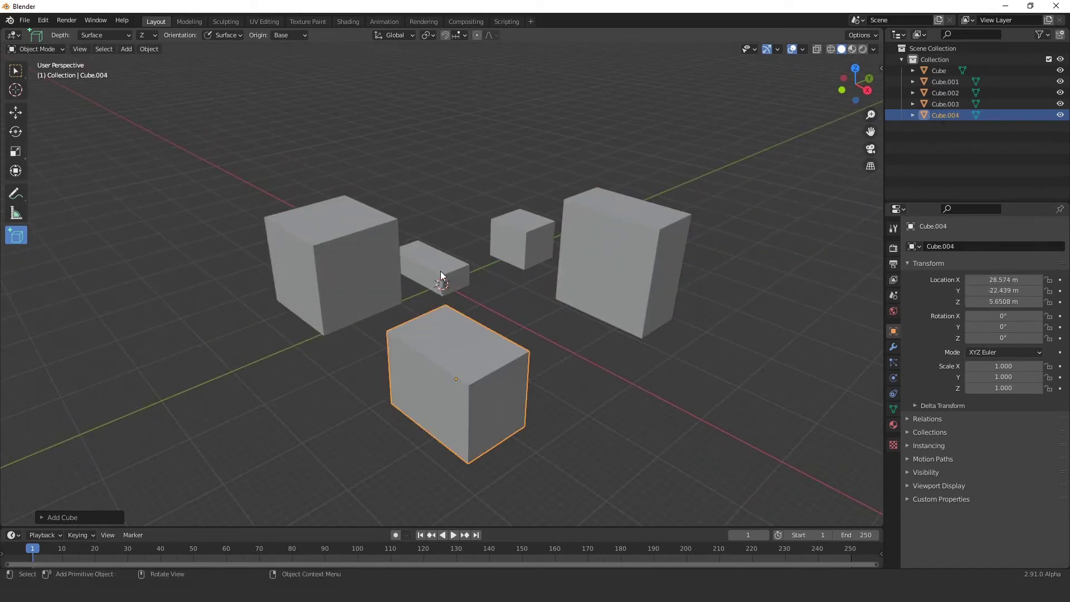
{"action": "scroll", "coordinate": [440, 270], "scroll_direction": "down", "scroll_amount": 3}
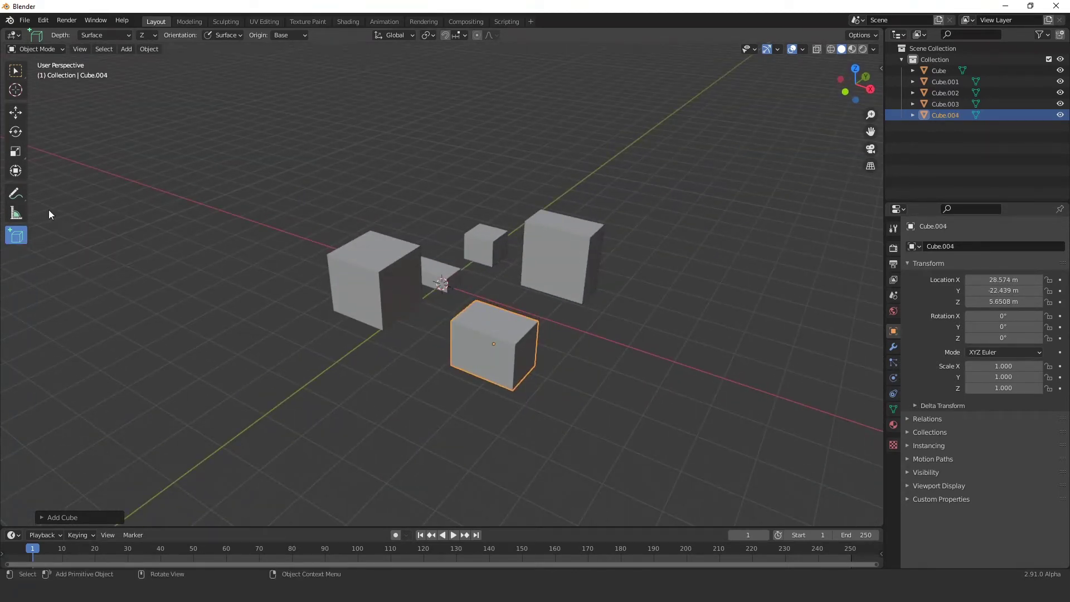
Review the Add Cube Depth, plane axis and orientation options, keeping Z as the axis
{"action": "left_click", "coordinate": [106, 37]}
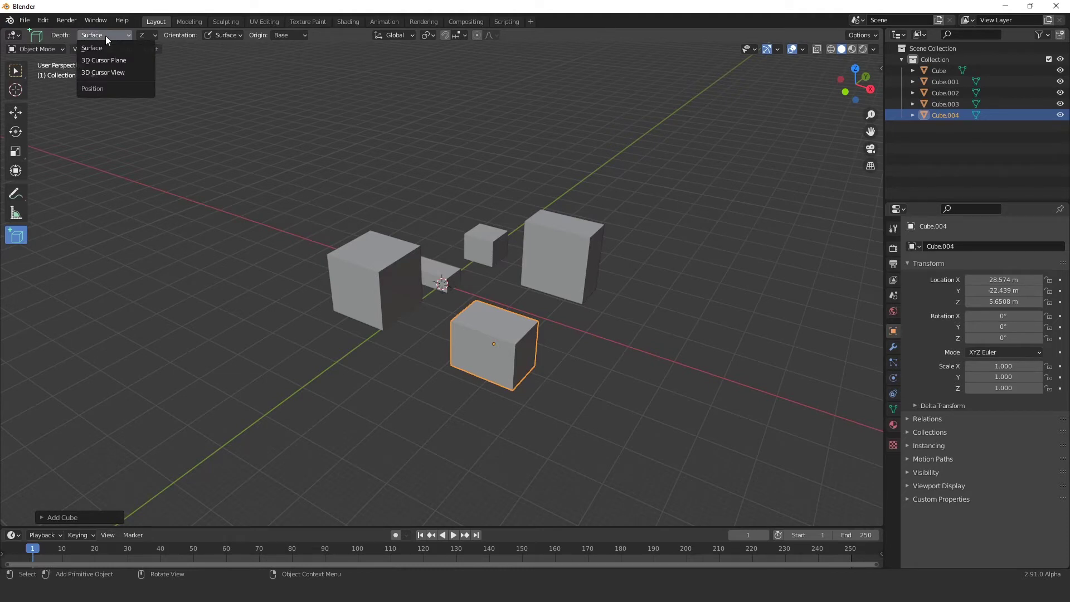
{"action": "left_click", "coordinate": [105, 35]}
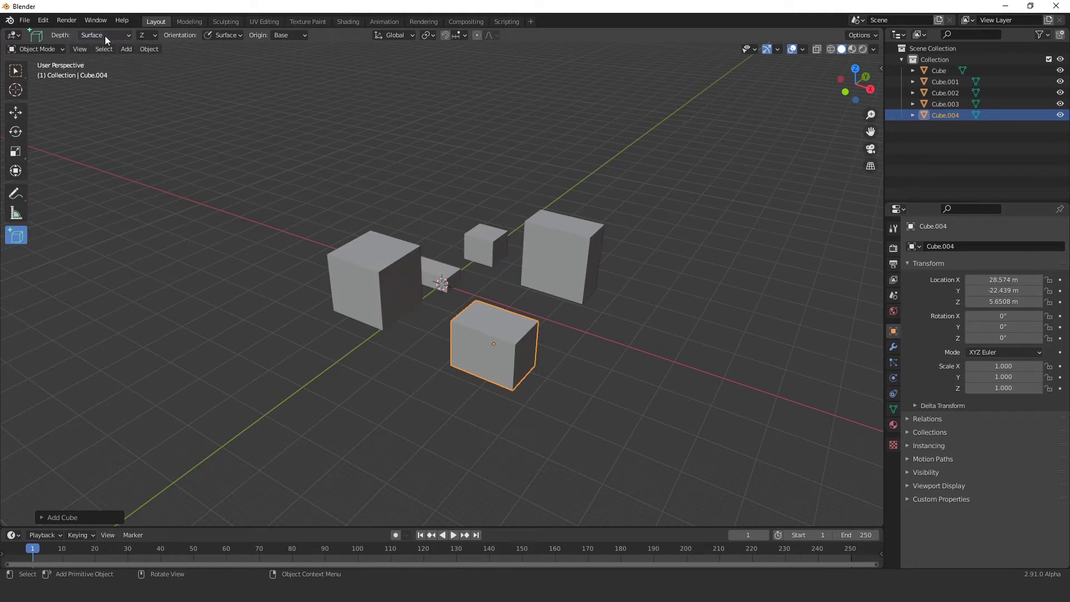
{"action": "left_click", "coordinate": [146, 38]}
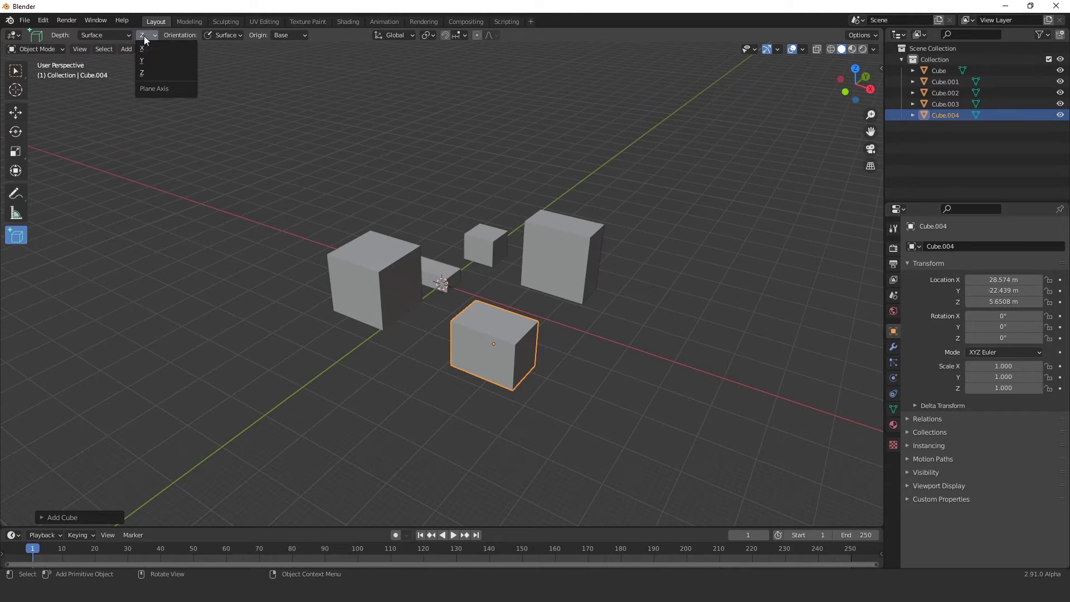
{"action": "left_click", "coordinate": [144, 36]}
{"action": "left_click", "coordinate": [144, 35]}
{"action": "left_click", "coordinate": [149, 72]}
{"action": "left_click", "coordinate": [236, 35]}
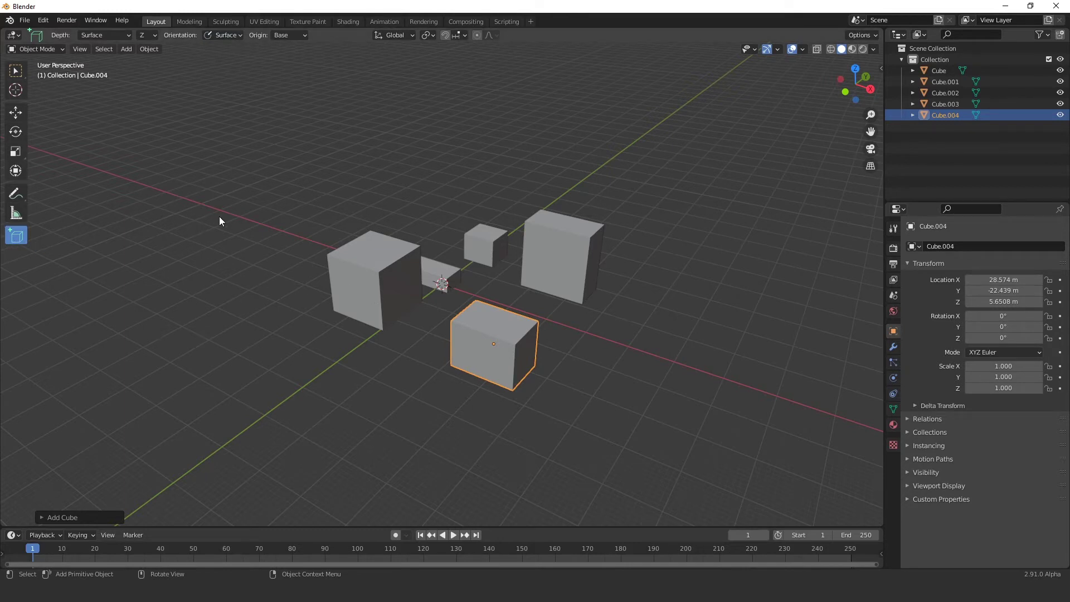
Draw Cube.005, a long box extruded from the large cube's side face
{"action": "left_click_drag", "start_coordinate": [342, 276], "coordinate": [363, 302]}
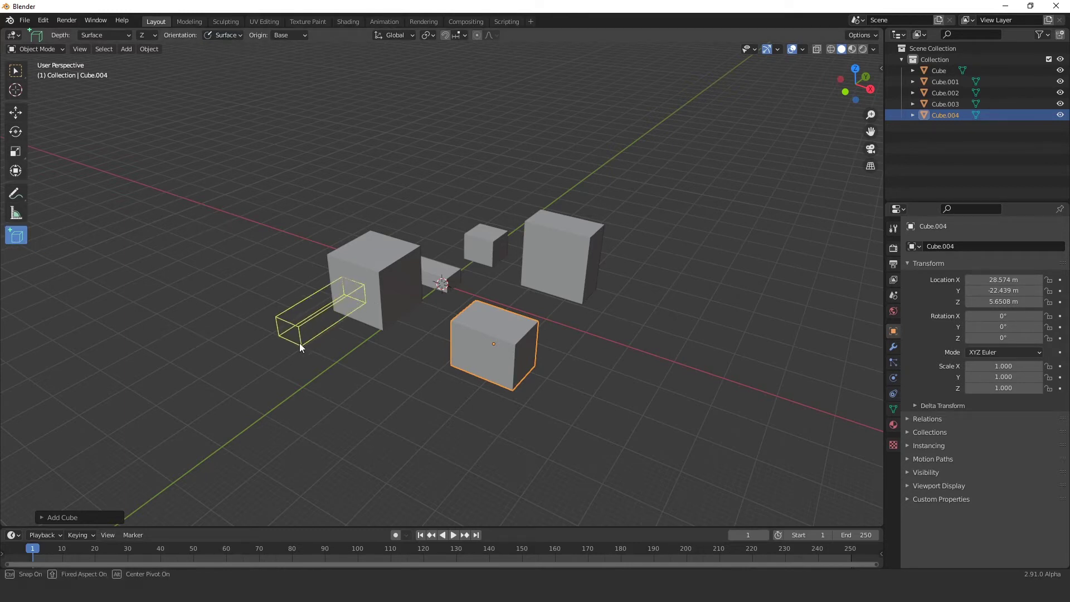
{"action": "left_click", "coordinate": [299, 342]}
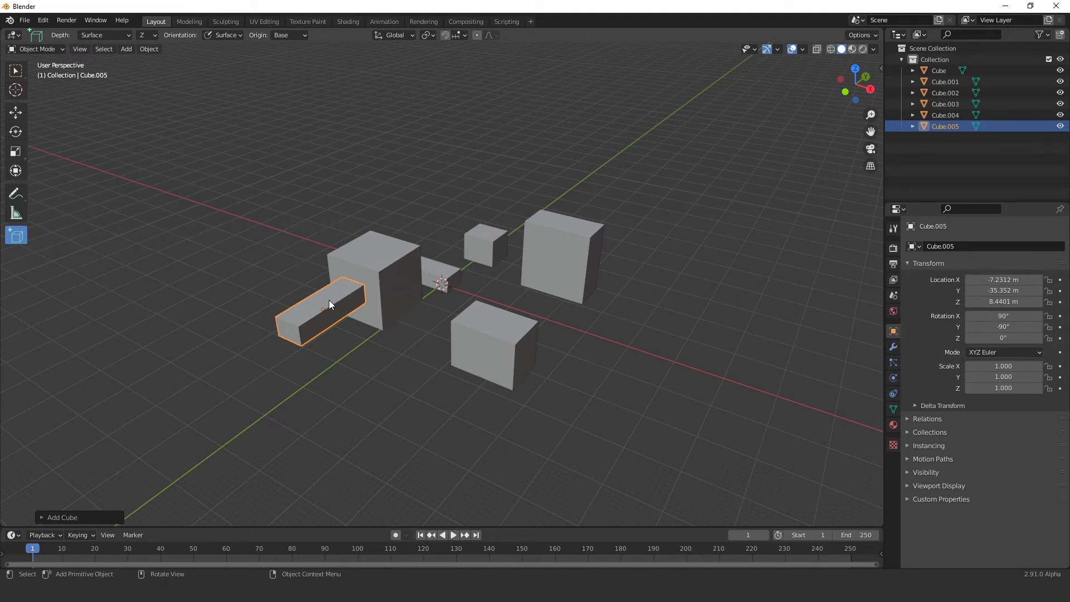
{"action": "left_click", "coordinate": [803, 50]}
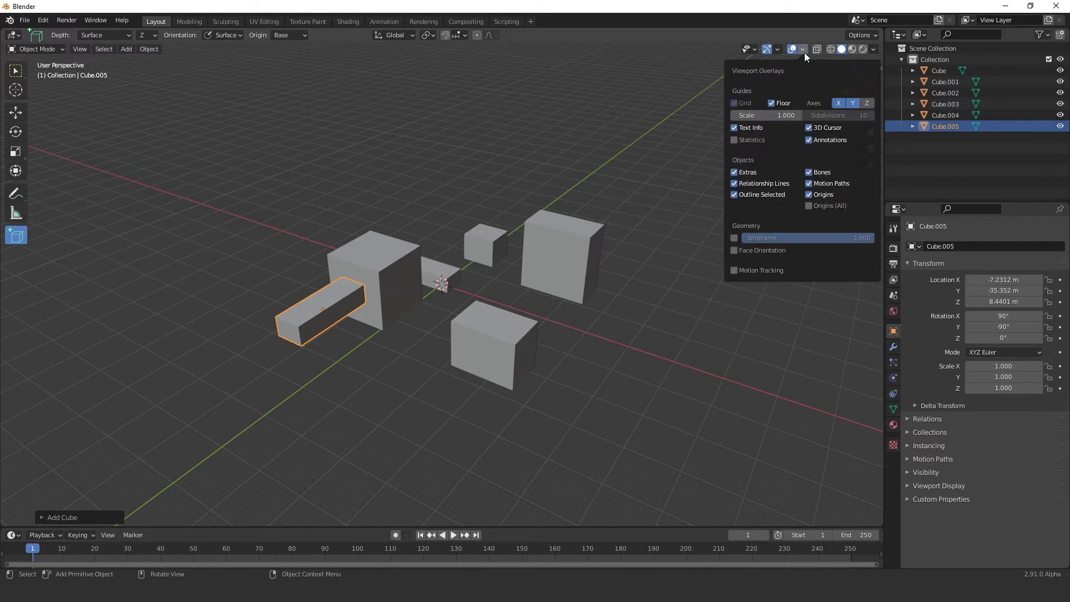
Put Cube.002 into Edit Mode and display its face normals at size 1.34
{"action": "left_click", "coordinate": [380, 248]}
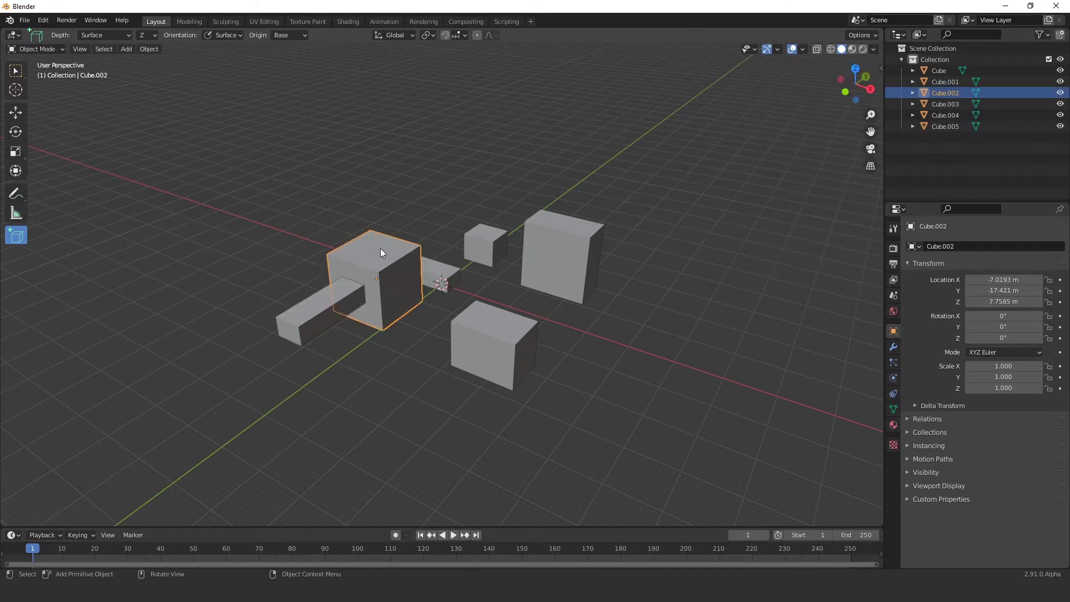
{"action": "left_click", "coordinate": [35, 49]}
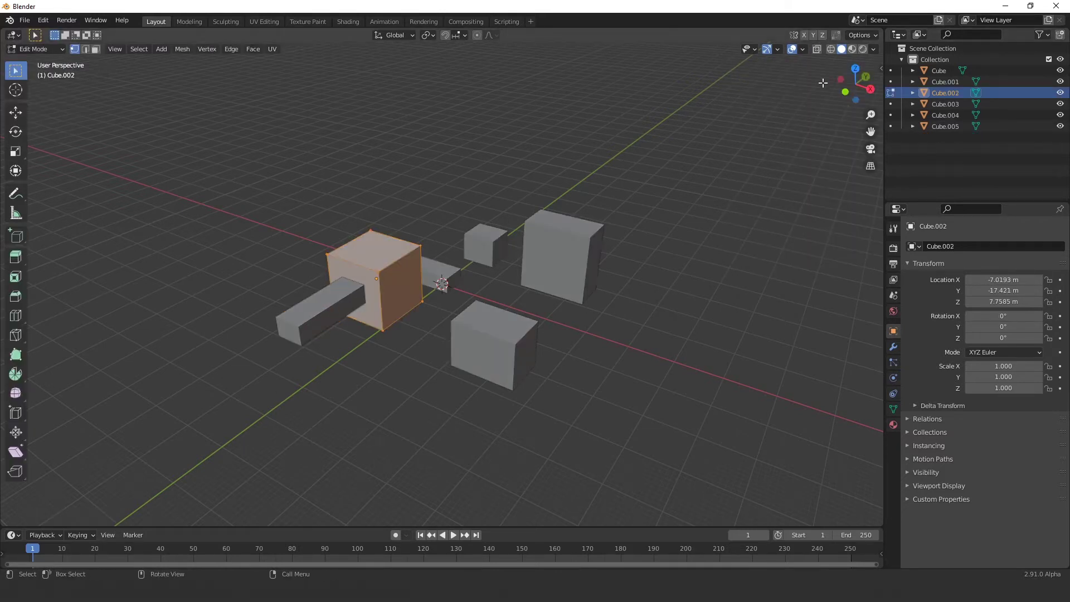
{"action": "left_click", "coordinate": [801, 50]}
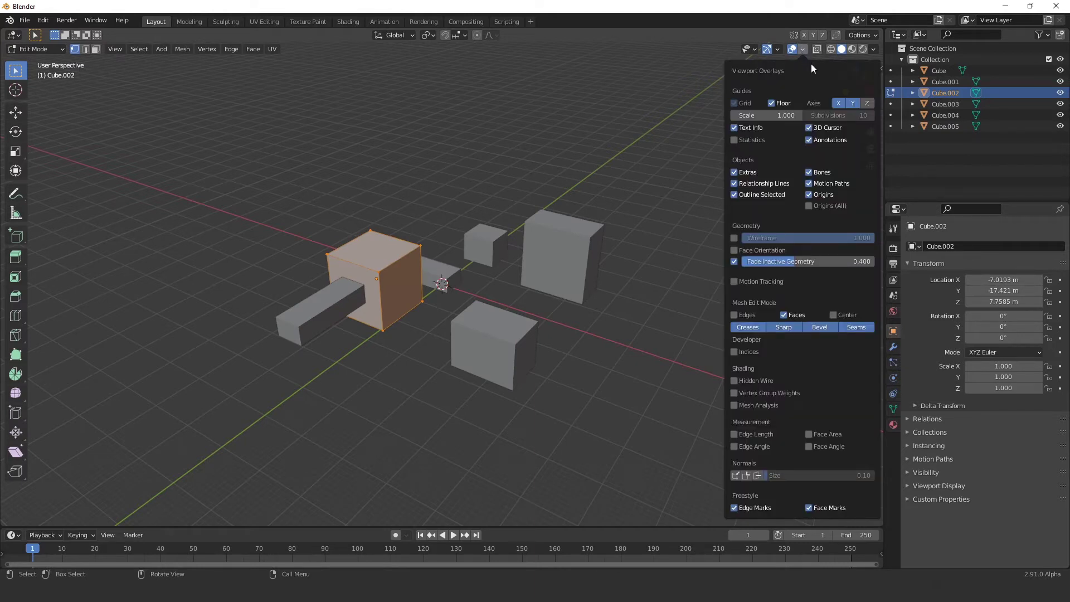
{"action": "left_click", "coordinate": [756, 475]}
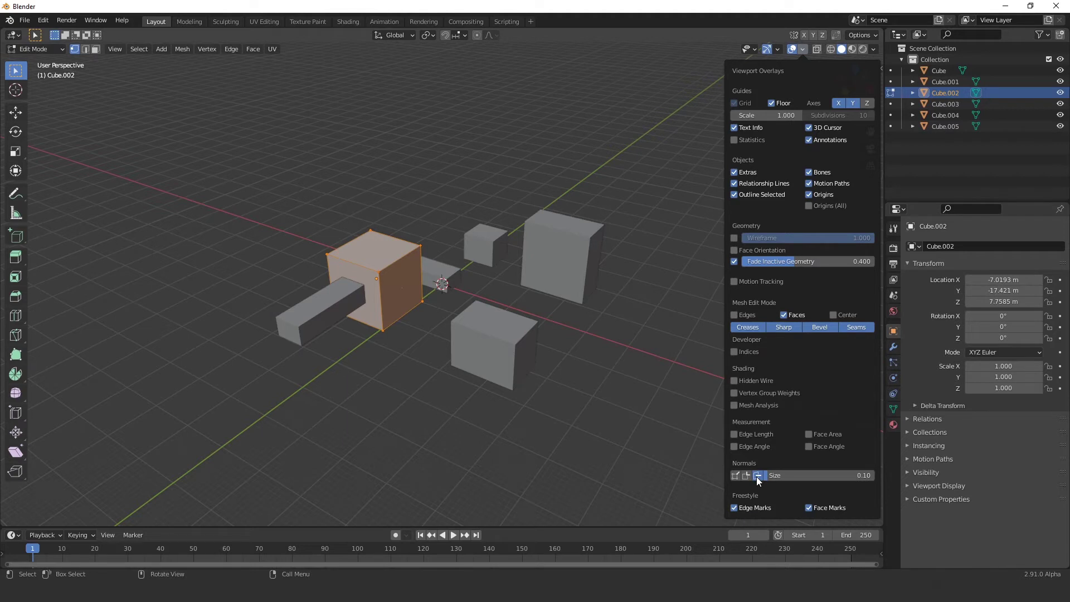
{"action": "left_click", "coordinate": [756, 476]}
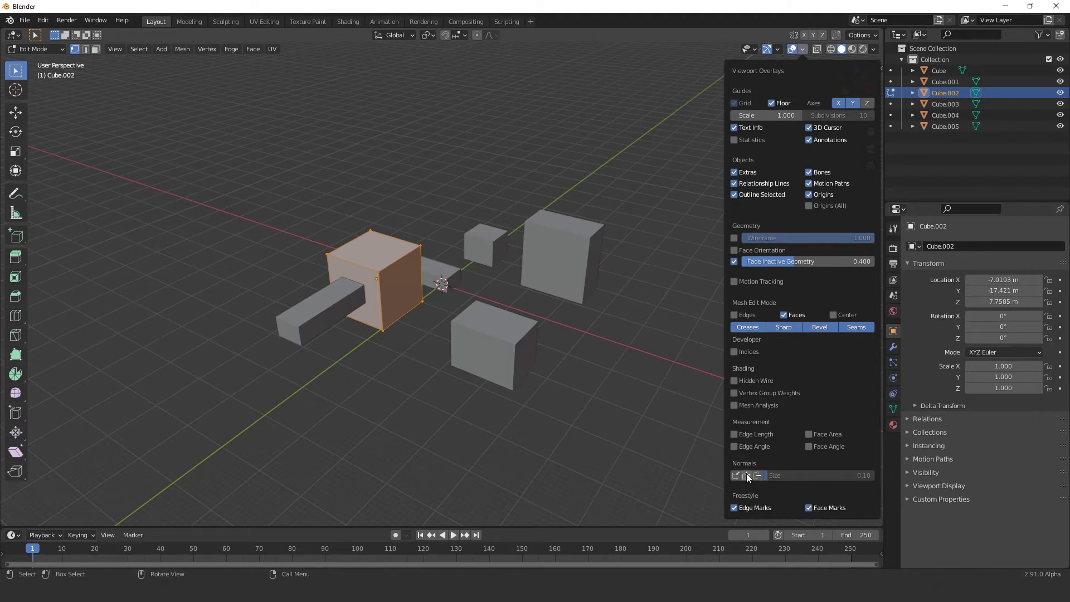
{"action": "left_click", "coordinate": [739, 474]}
{"action": "left_click", "coordinate": [740, 474]}
{"action": "left_click_drag", "start_coordinate": [771, 476], "coordinate": [773, 477]}
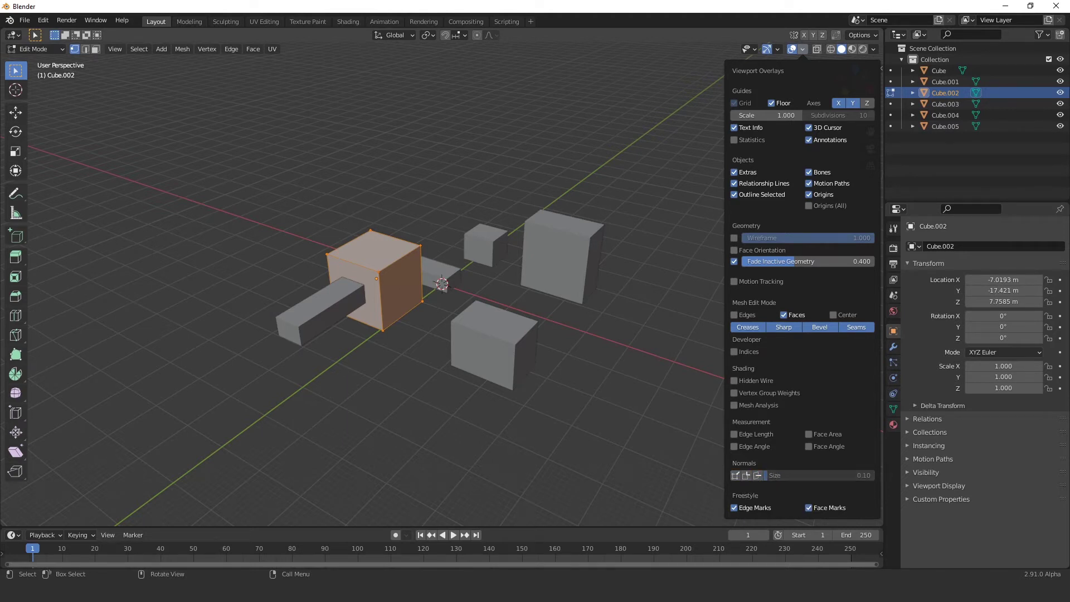
{"action": "left_click", "coordinate": [758, 477]}
Orbit closer around the large cube and shorten the displayed face normals
{"action": "scroll", "coordinate": [391, 312], "scroll_direction": "up", "scroll_amount": 5}
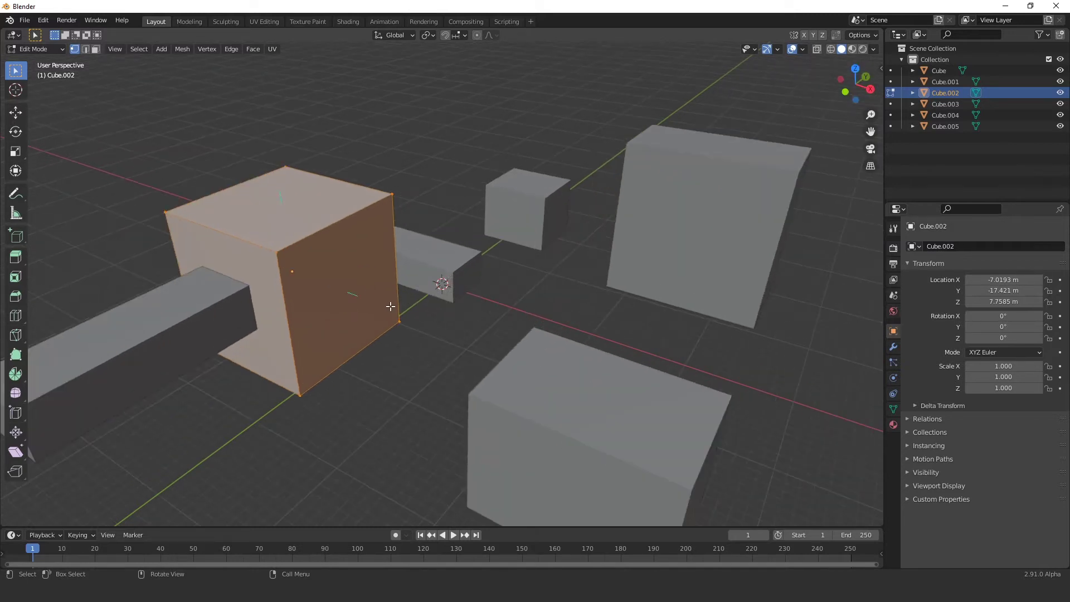
{"action": "mouse_move", "coordinate": [348, 306]}
{"action": "middle_mouse_down"}
{"action": "mouse_move", "coordinate": [427, 309]}
{"action": "mouse_move", "coordinate": [442, 282]}
{"action": "mouse_move", "coordinate": [410, 303]}
{"action": "mouse_move", "coordinate": [397, 265]}
{"action": "mouse_move", "coordinate": [432, 236]}
{"action": "mouse_move", "coordinate": [401, 299]}
{"action": "middle_mouse_up"}
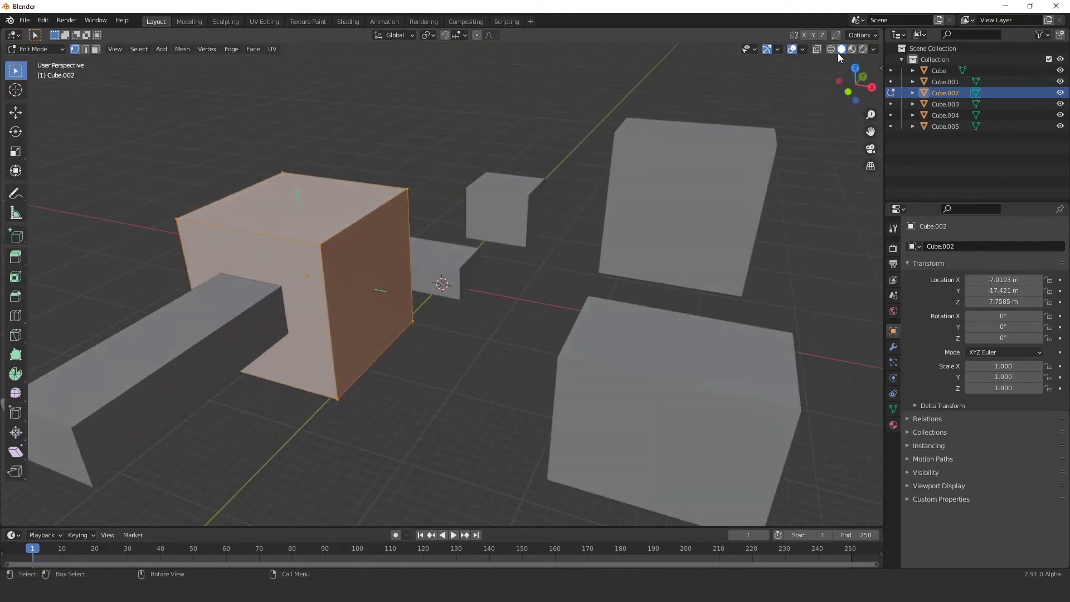
{"action": "left_click", "coordinate": [873, 50]}
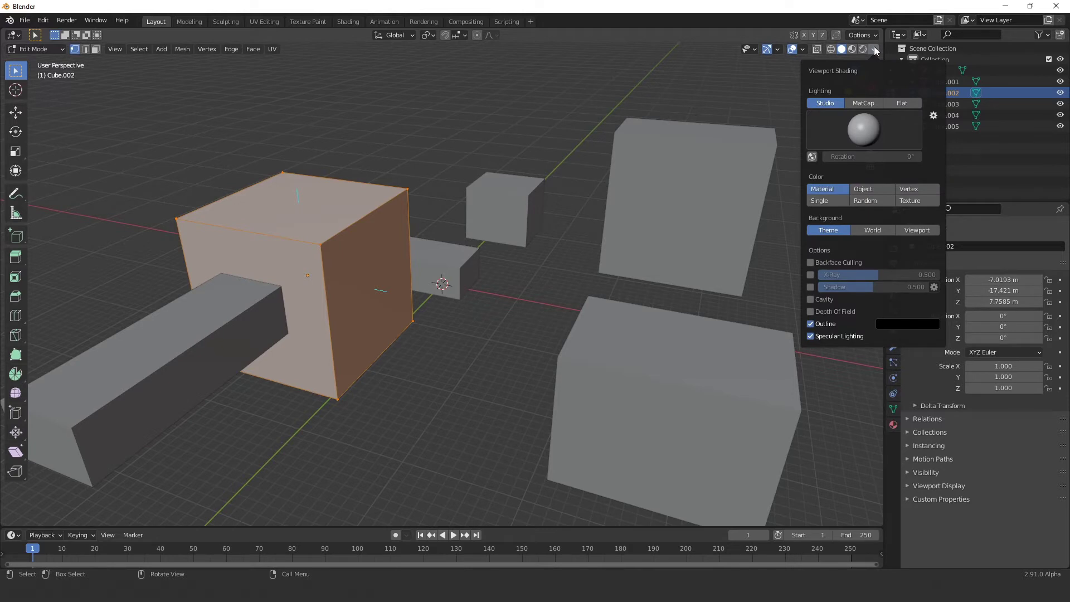
{"action": "left_click", "coordinate": [802, 49]}
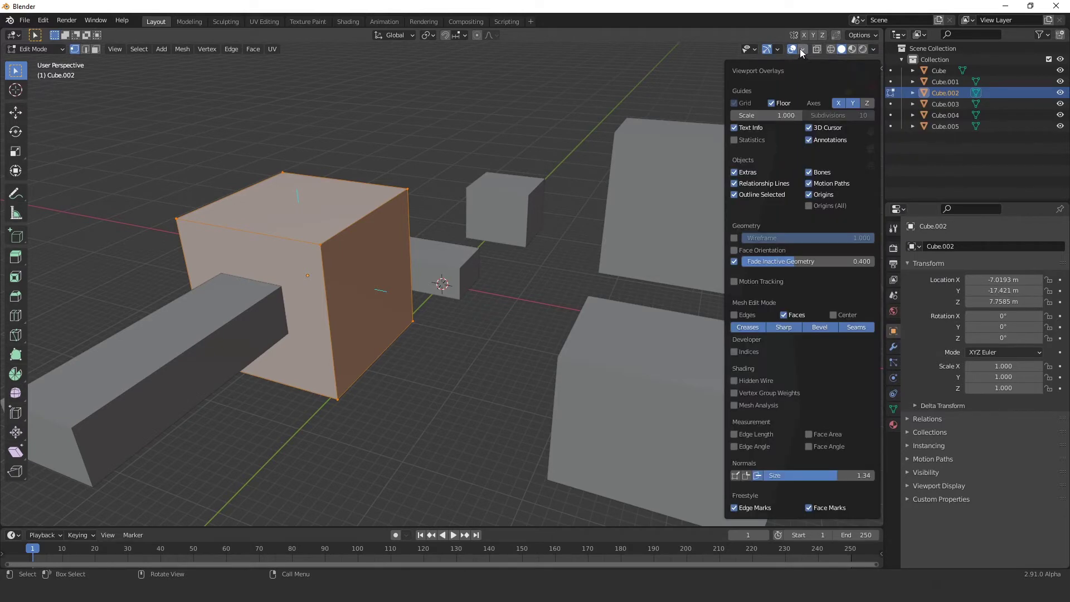
{"action": "left_click_drag", "start_coordinate": [793, 474], "coordinate": [758, 476]}
{"action": "left_click", "coordinate": [34, 49]}
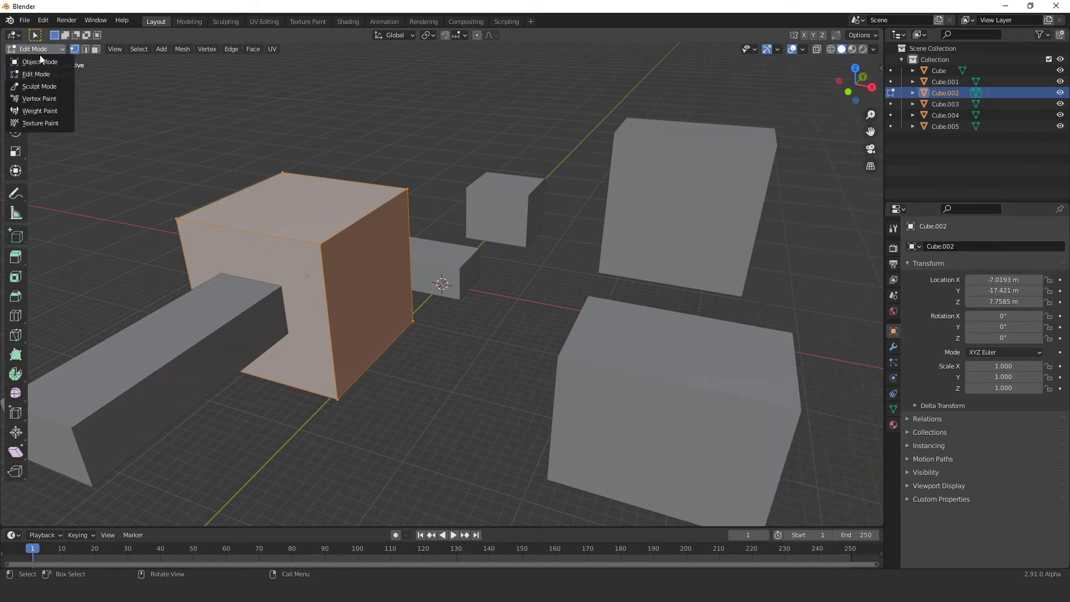
Back in Object Mode, extrude a long box, Cube.006, from the large cube's face
{"action": "left_click", "coordinate": [369, 114]}
{"action": "scroll", "coordinate": [390, 139], "scroll_direction": "down", "scroll_amount": 5}
{"action": "mouse_move", "coordinate": [423, 163]}
{"action": "middle_mouse_down"}
{"action": "mouse_move", "coordinate": [409, 144]}
{"action": "mouse_move", "coordinate": [262, 186]}
{"action": "middle_mouse_up"}
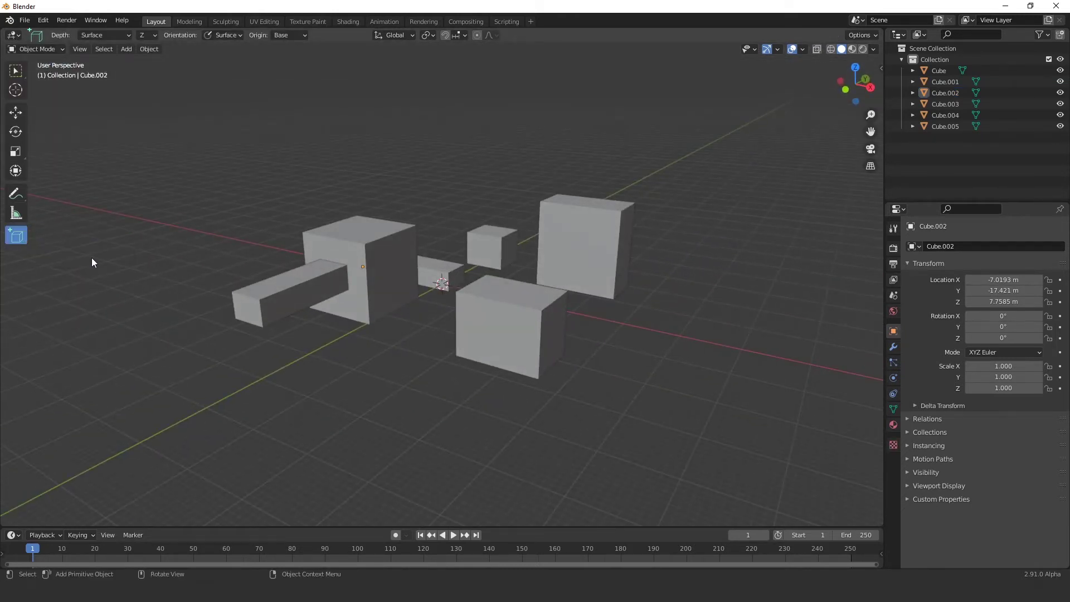
{"action": "middle_click_drag", "start_coordinate": [91, 257], "coordinate": [375, 282]}
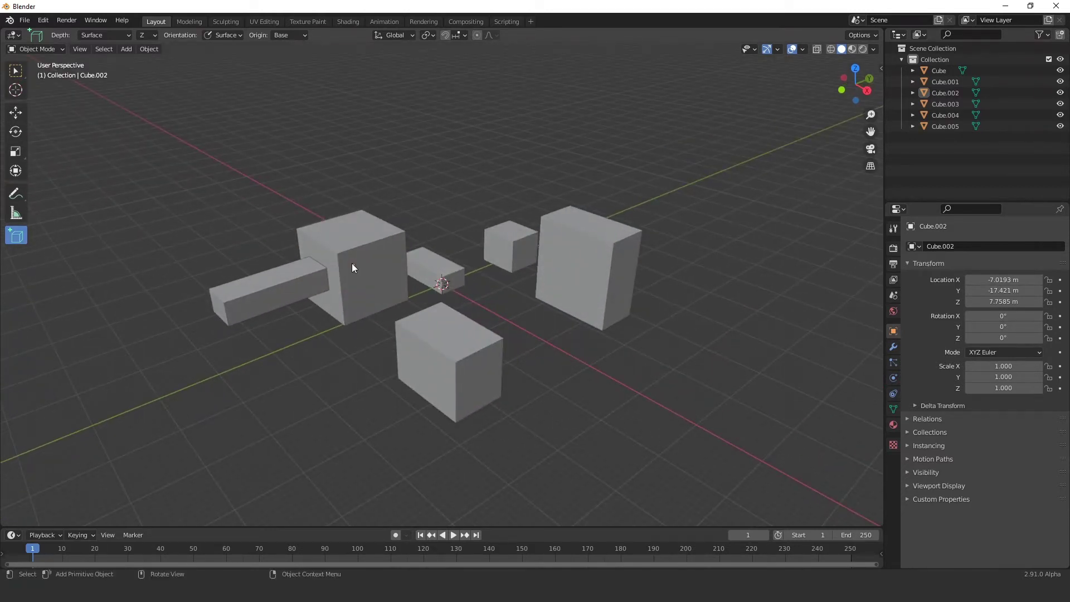
{"action": "left_click_drag", "start_coordinate": [352, 263], "coordinate": [395, 284]}
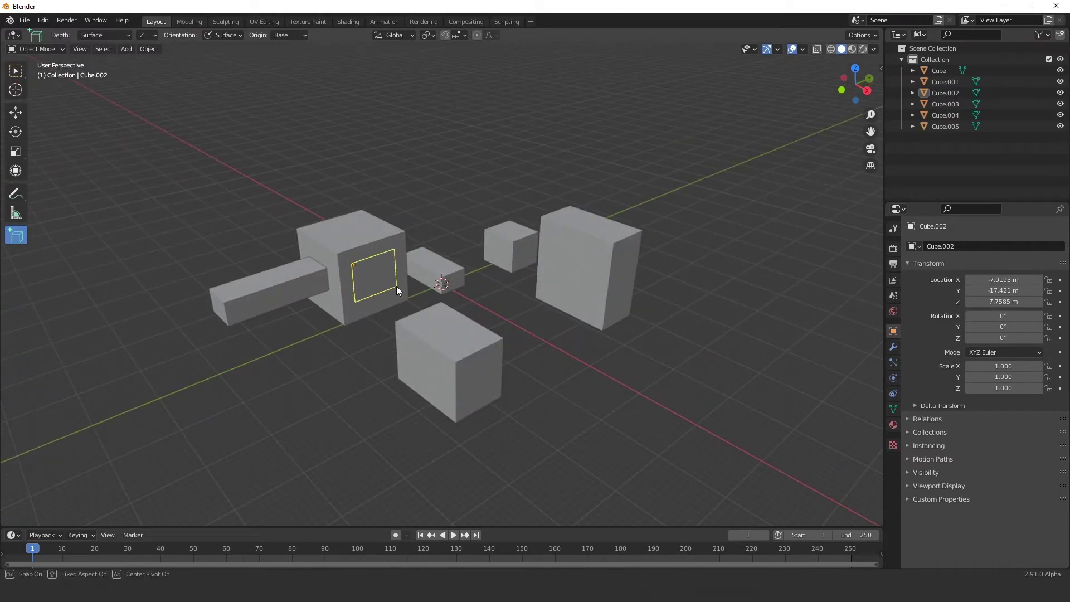
{"action": "left_click", "coordinate": [473, 322]}
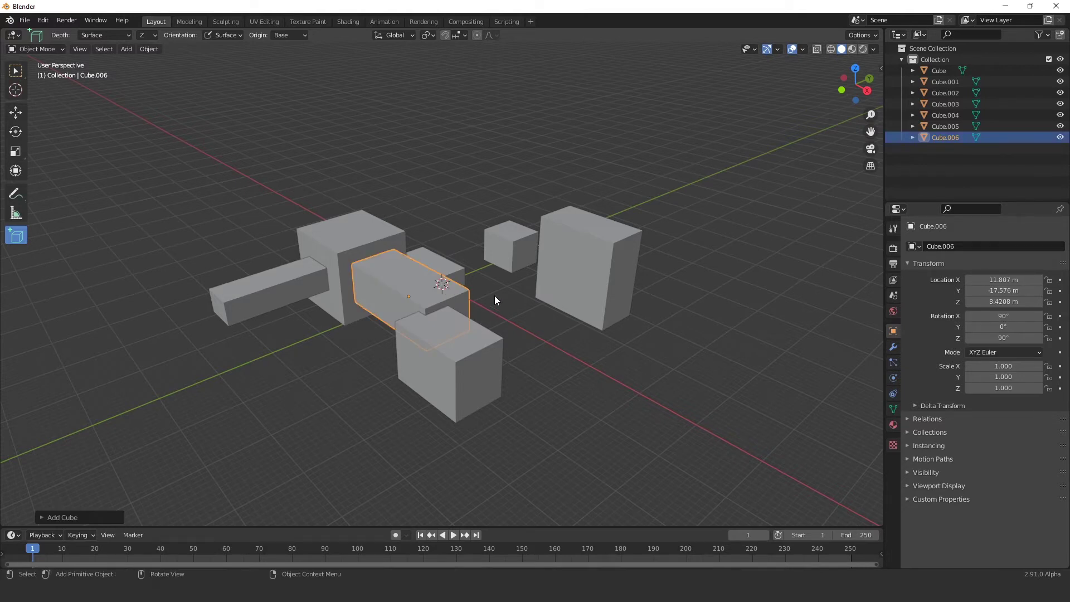
Change the placement plane axis from Z to X and start a box base on the front cube's top
{"action": "middle_click_drag", "start_coordinate": [505, 273], "coordinate": [519, 270]}
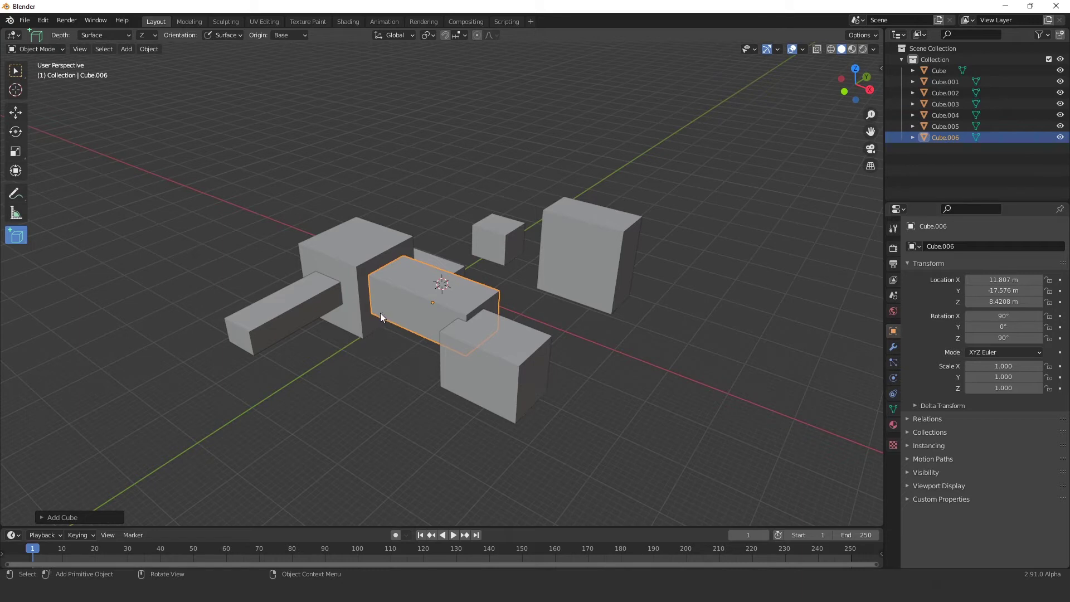
{"action": "left_click", "coordinate": [153, 36]}
{"action": "mouse_move", "coordinate": [462, 367]}
{"action": "middle_mouse_down"}
{"action": "mouse_move", "coordinate": [510, 348]}
{"action": "mouse_move", "coordinate": [491, 340]}
{"action": "middle_mouse_up"}
{"action": "left_click_drag", "start_coordinate": [462, 333], "coordinate": [483, 357]}
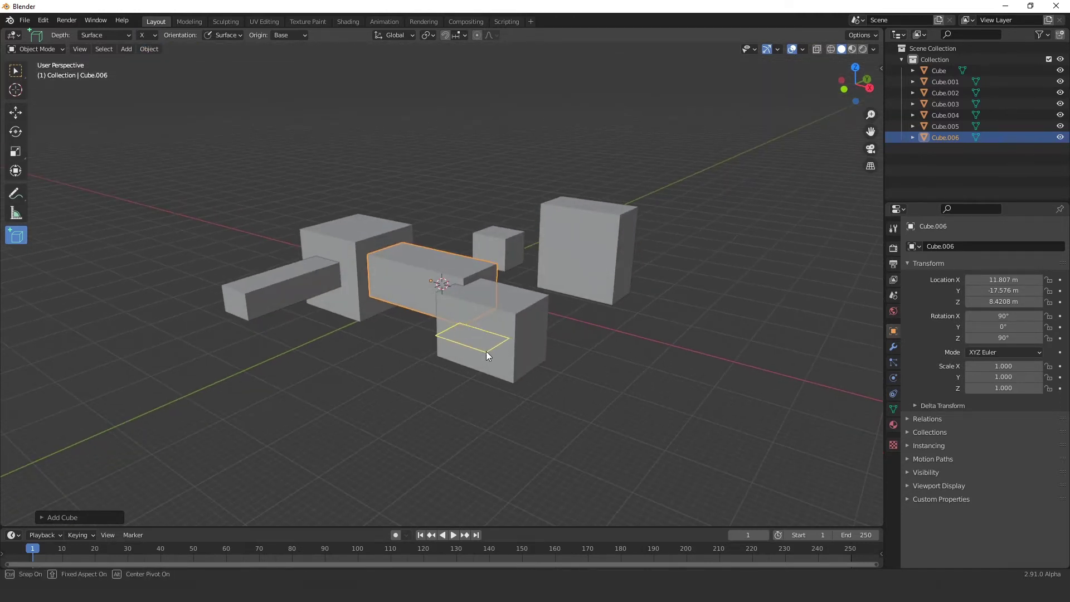
Add a thin box, Cube.007, on the tall cube's face, then Cube.008 beside it
{"action": "key", "text": "Escape"}
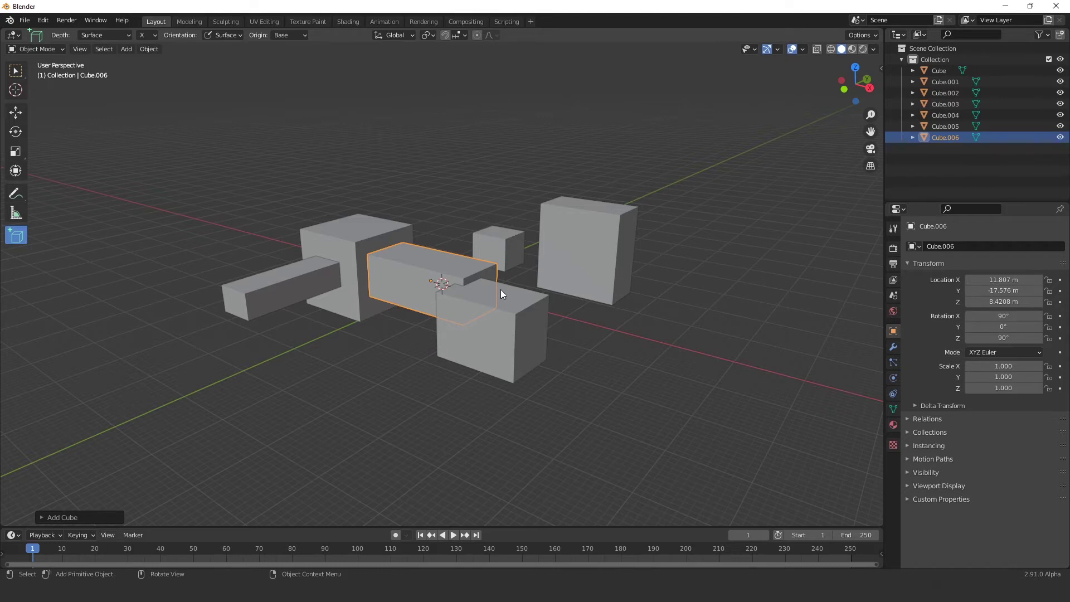
{"action": "mouse_move", "coordinate": [559, 316]}
{"action": "middle_mouse_down"}
{"action": "mouse_move", "coordinate": [560, 339]}
{"action": "mouse_move", "coordinate": [389, 292]}
{"action": "middle_mouse_up"}
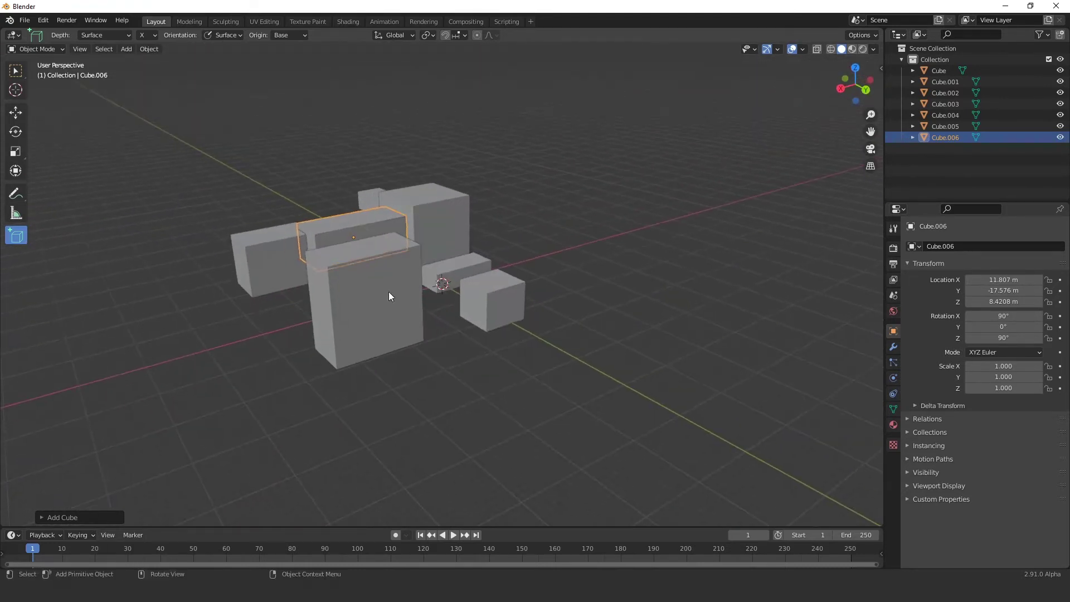
{"action": "left_click_drag", "start_coordinate": [340, 287], "coordinate": [428, 302]}
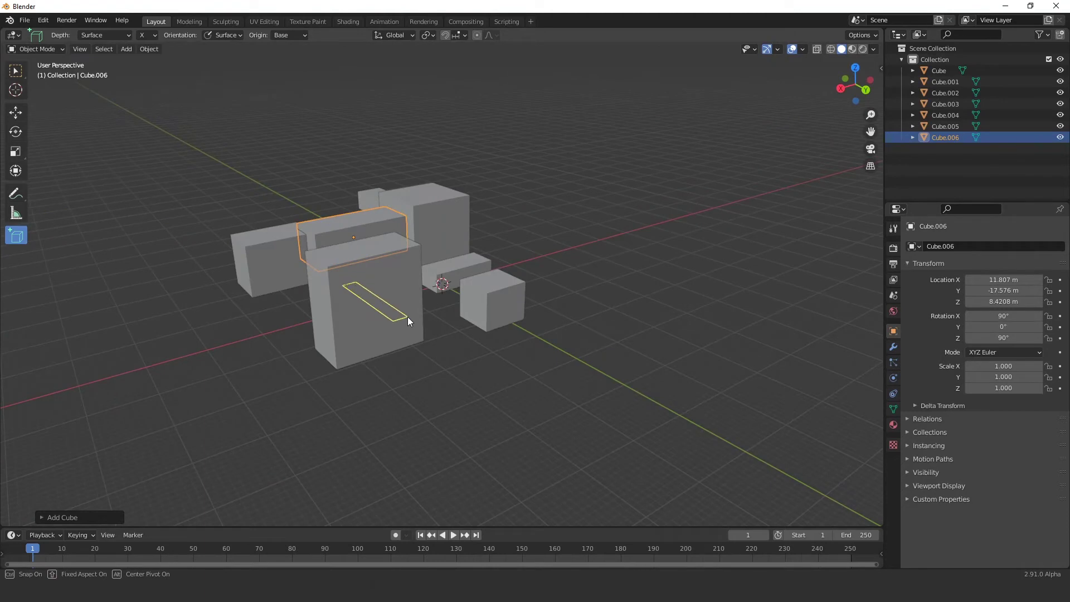
{"action": "left_click", "coordinate": [413, 208]}
{"action": "middle_click_drag", "start_coordinate": [414, 207], "coordinate": [486, 275]}
{"action": "left_click_drag", "start_coordinate": [463, 326], "coordinate": [541, 346]}
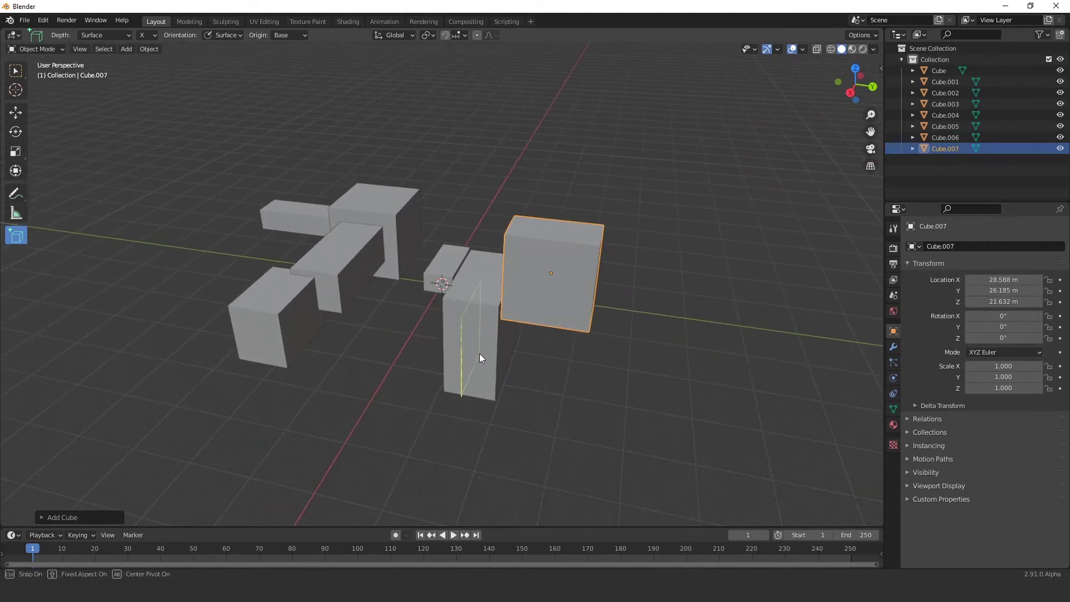
{"action": "left_click", "coordinate": [541, 345]}
Add Cube.009 on a cluster face, plus Cube.010 and Cube.011 below the cluster
{"action": "mouse_move", "coordinate": [546, 346]}
{"action": "middle_mouse_down"}
{"action": "mouse_move", "coordinate": [609, 319]}
{"action": "mouse_move", "coordinate": [530, 315]}
{"action": "middle_mouse_up"}
{"action": "left_click_drag", "start_coordinate": [524, 269], "coordinate": [526, 311]}
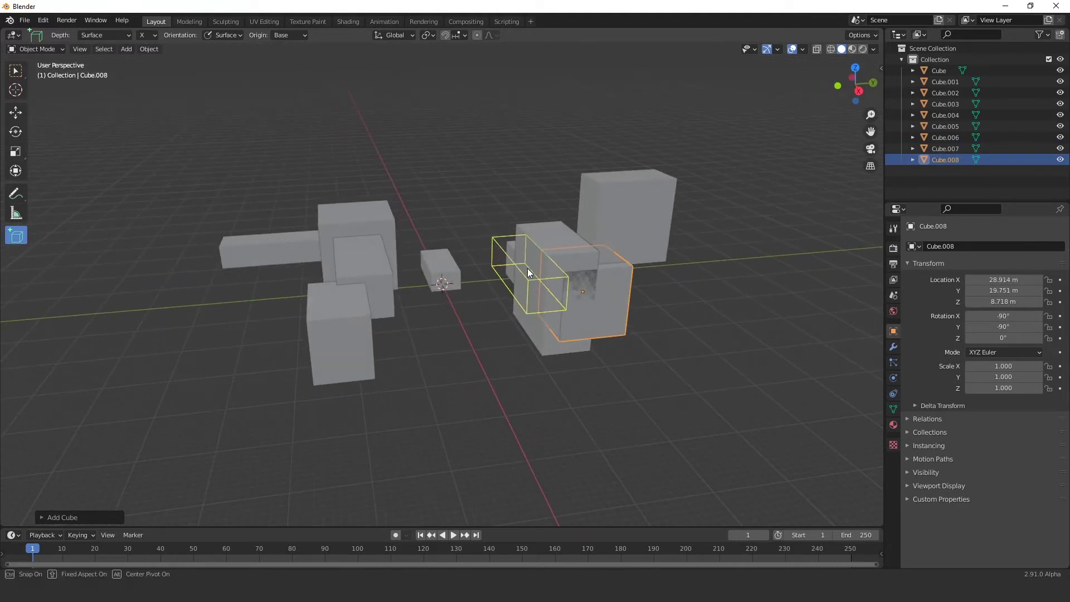
{"action": "left_click", "coordinate": [531, 235]}
{"action": "middle_click_drag", "start_coordinate": [531, 235], "coordinate": [461, 343]}
{"action": "left_click_drag", "start_coordinate": [390, 376], "coordinate": [450, 443]}
{"action": "left_click", "coordinate": [380, 484]}
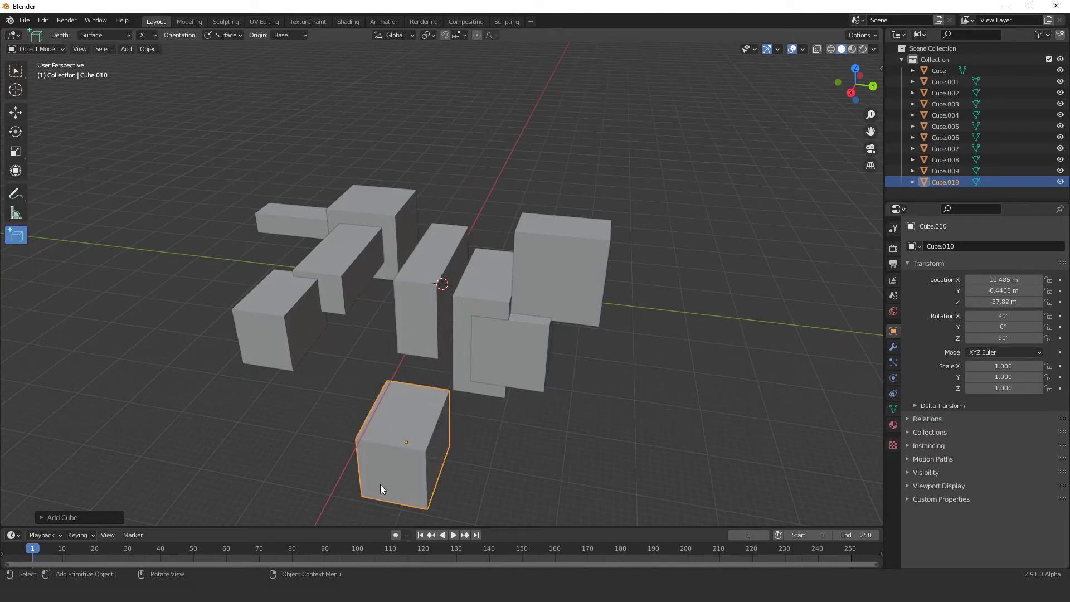
{"action": "left_click_drag", "start_coordinate": [306, 400], "coordinate": [359, 482]}
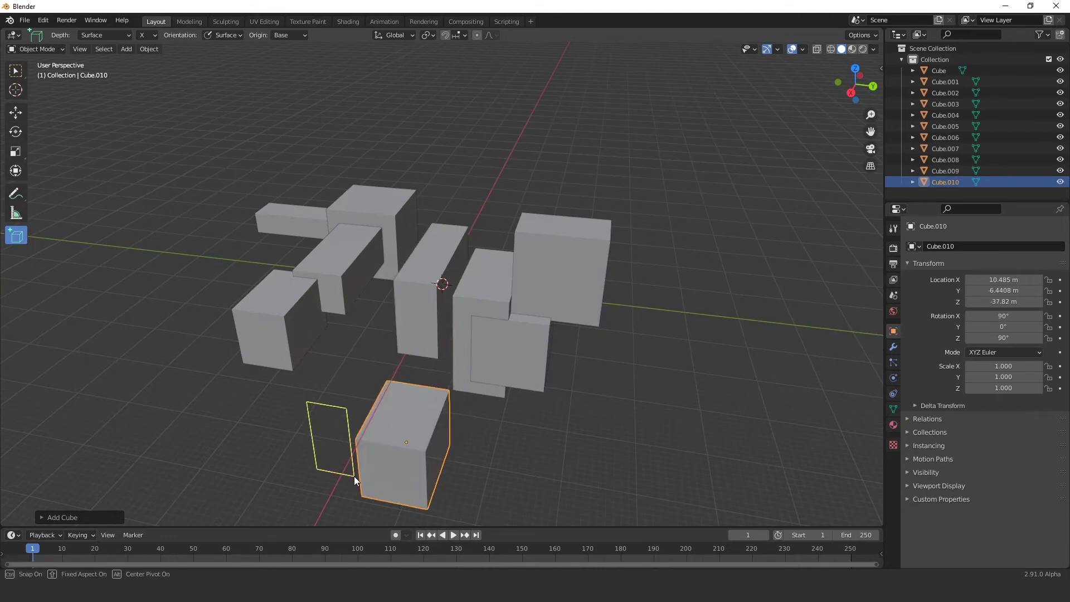
{"action": "left_click", "coordinate": [368, 392]}
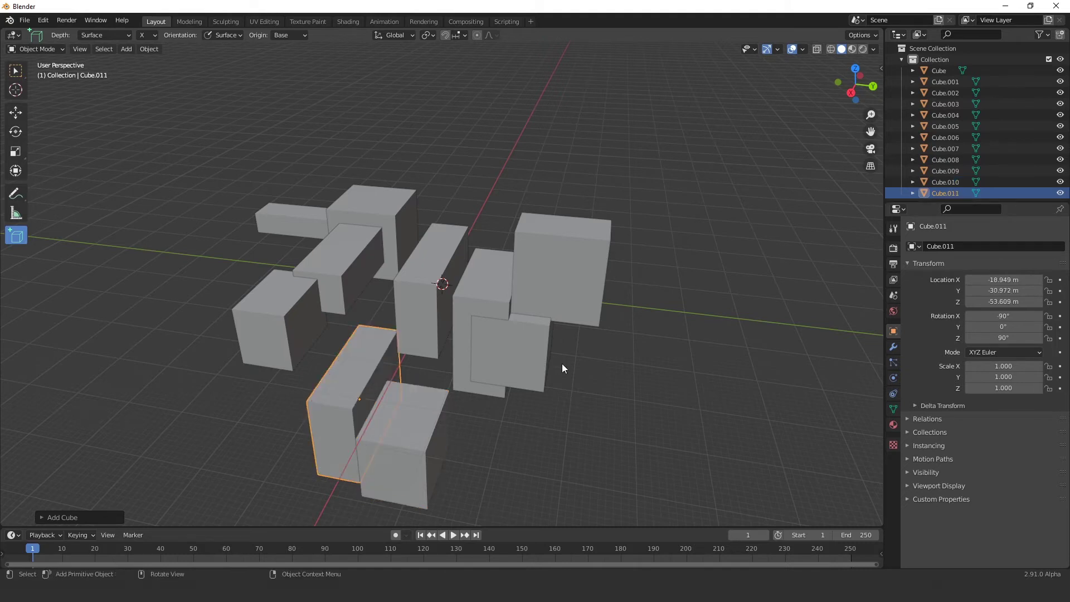
Draw Cube.012 apart from the main cluster and zoom out
{"action": "mouse_move", "coordinate": [562, 364]}
{"action": "middle_mouse_down"}
{"action": "mouse_move", "coordinate": [463, 368]}
{"action": "mouse_move", "coordinate": [513, 352]}
{"action": "middle_mouse_up"}
{"action": "left_click_drag", "start_coordinate": [641, 236], "coordinate": [647, 273]}
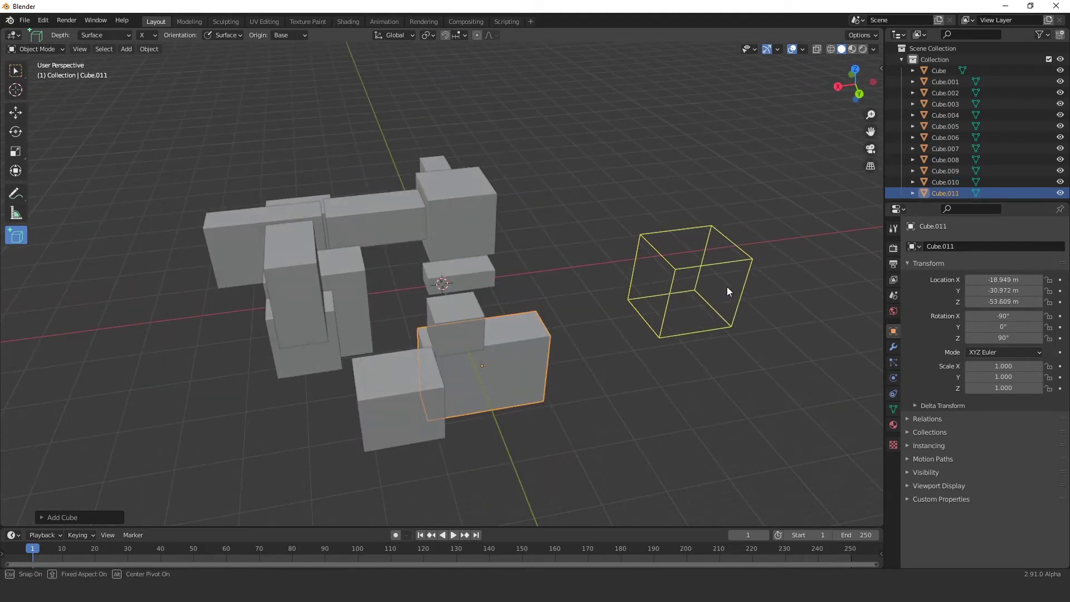
{"action": "left_click", "coordinate": [740, 283]}
{"action": "mouse_move", "coordinate": [491, 403]}
{"action": "middle_mouse_down"}
{"action": "mouse_move", "coordinate": [528, 402]}
{"action": "mouse_move", "coordinate": [509, 400]}
{"action": "middle_mouse_up"}
{"action": "scroll", "coordinate": [528, 402], "scroll_direction": "down", "scroll_amount": 3}
{"action": "scroll", "coordinate": [480, 399], "scroll_direction": "down", "scroll_amount": 3}
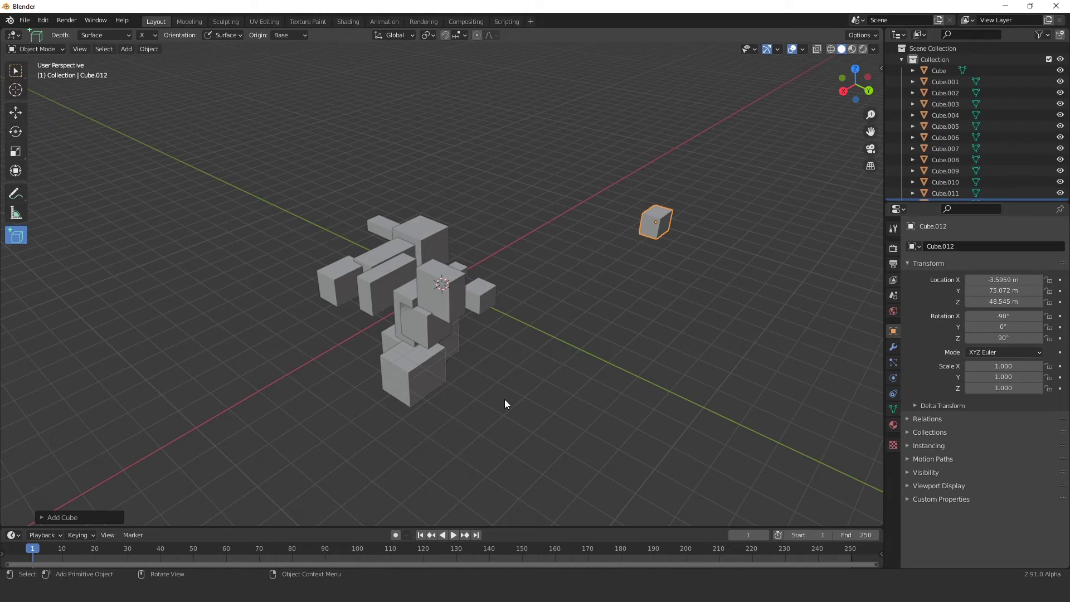
Set the Add Cube depth axis to Y and draw boxes Cube.013 and Cube.014
{"action": "left_click", "coordinate": [146, 35]}
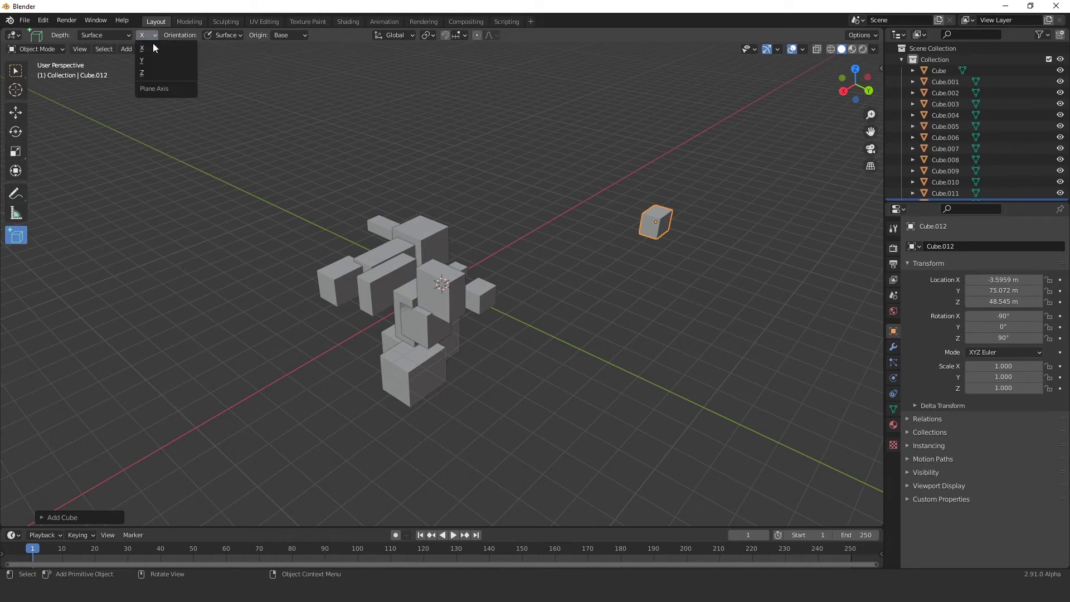
{"action": "left_click", "coordinate": [150, 62]}
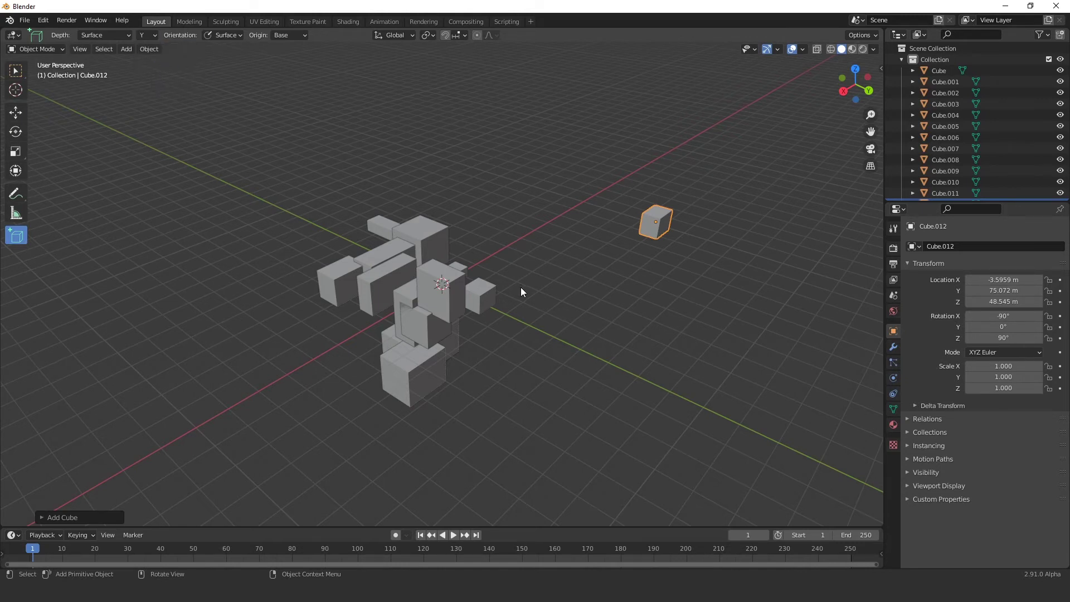
{"action": "left_click_drag", "start_coordinate": [530, 258], "coordinate": [553, 291]}
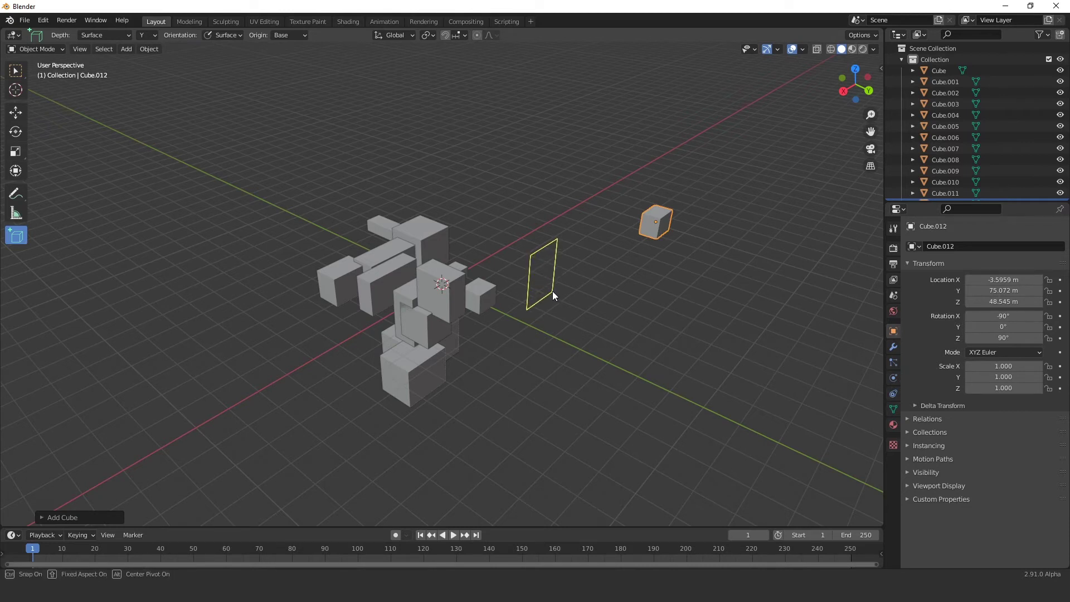
{"action": "left_click", "coordinate": [473, 257]}
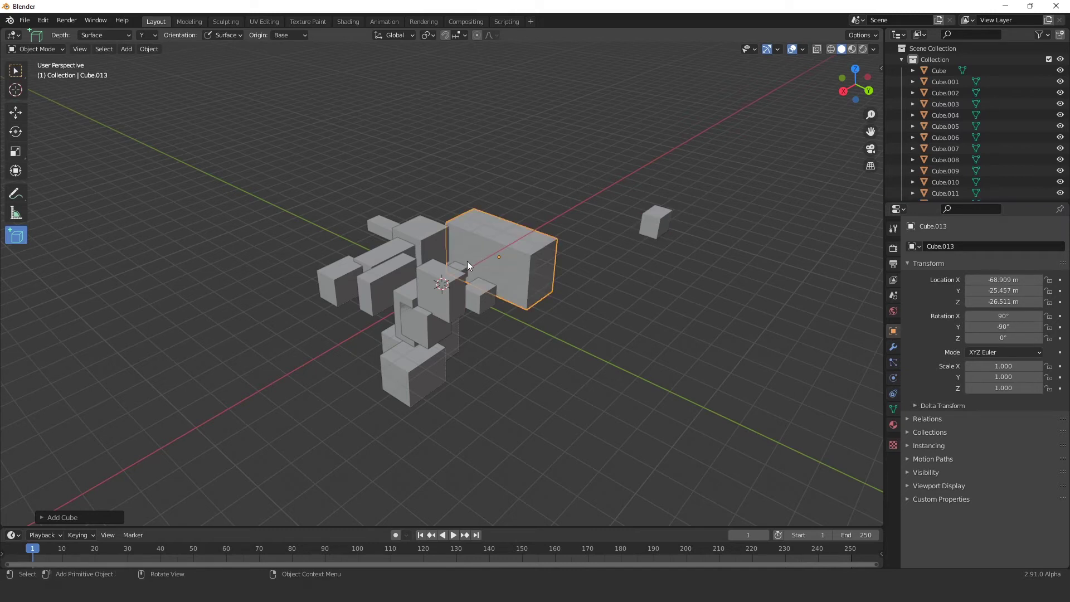
{"action": "left_click_drag", "start_coordinate": [251, 387], "coordinate": [242, 374]}
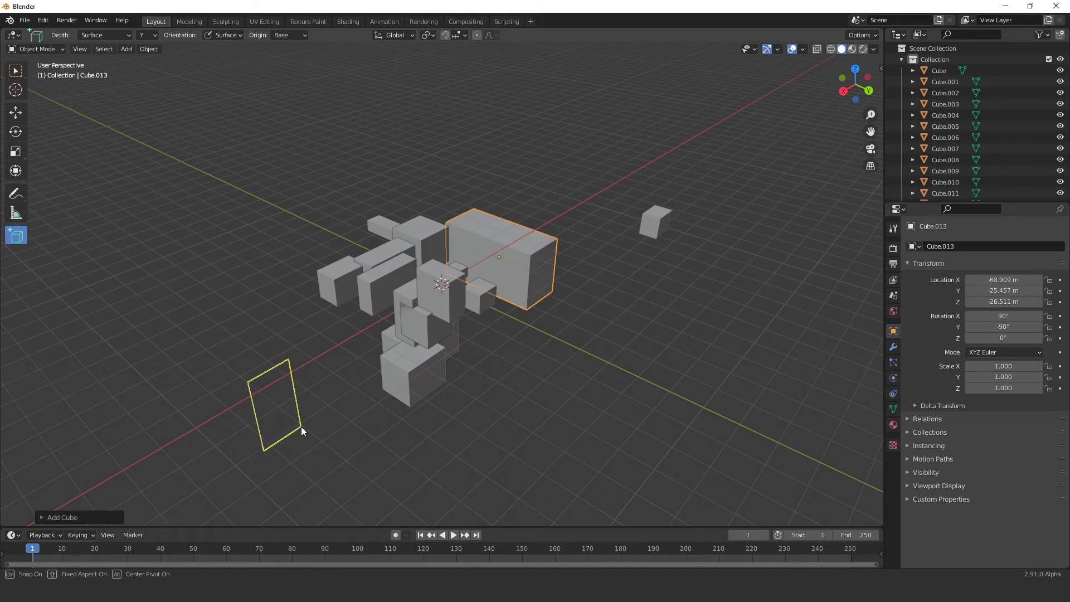
{"action": "left_click", "coordinate": [262, 390]}
{"action": "middle_click_drag", "start_coordinate": [282, 404], "coordinate": [297, 399]}
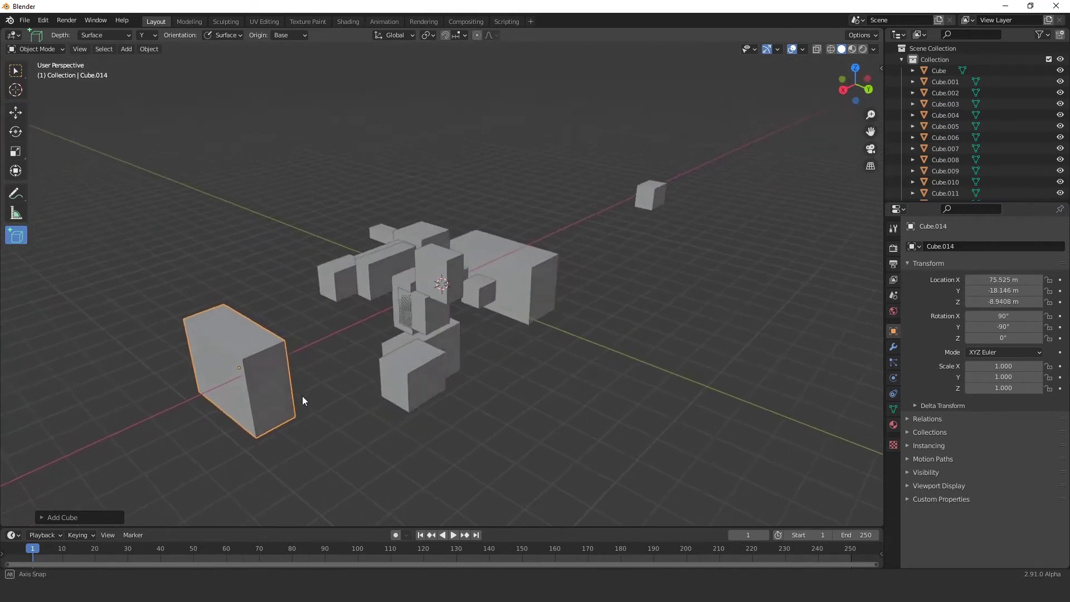
Switch the depth axis to Z and draw the tall box Cube.015
{"action": "left_click", "coordinate": [147, 35]}
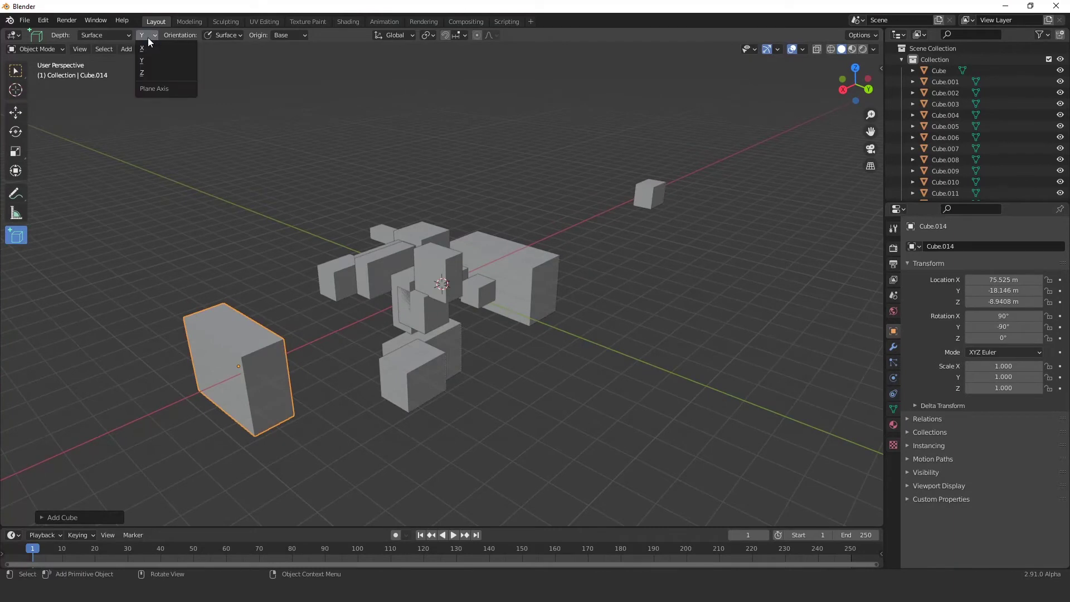
{"action": "left_click", "coordinate": [144, 70]}
{"action": "mouse_move", "coordinate": [609, 298]}
{"action": "left_mouse_down"}
{"action": "mouse_move", "coordinate": [591, 356]}
{"action": "mouse_move", "coordinate": [607, 341]}
{"action": "left_mouse_up"}
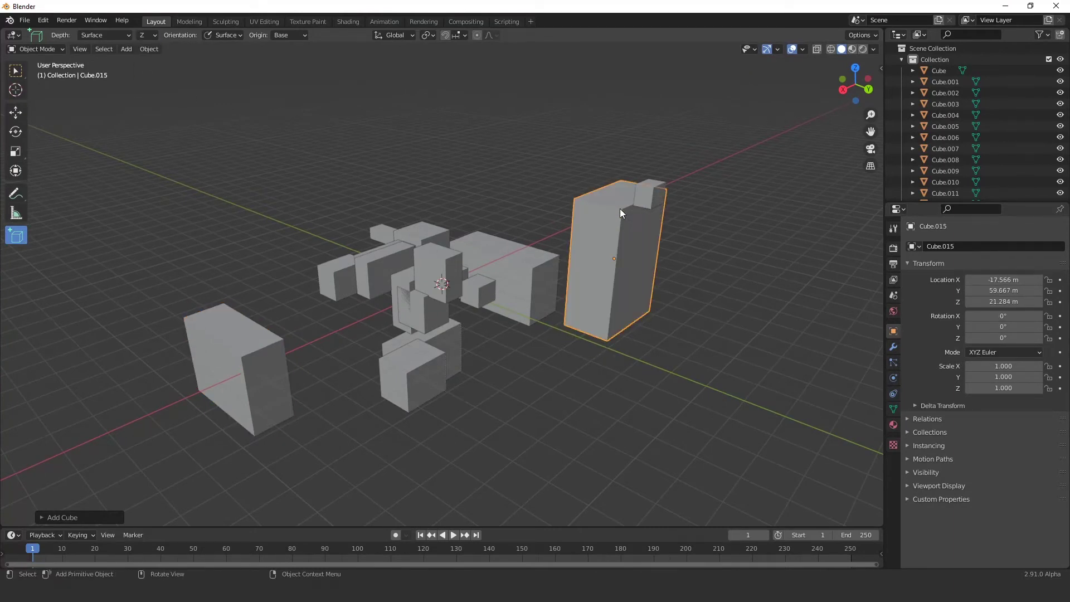
{"action": "left_click", "coordinate": [620, 210]}
{"action": "mouse_move", "coordinate": [673, 296]}
{"action": "middle_mouse_down"}
{"action": "mouse_move", "coordinate": [645, 335]}
{"action": "mouse_move", "coordinate": [660, 324]}
{"action": "middle_mouse_up"}
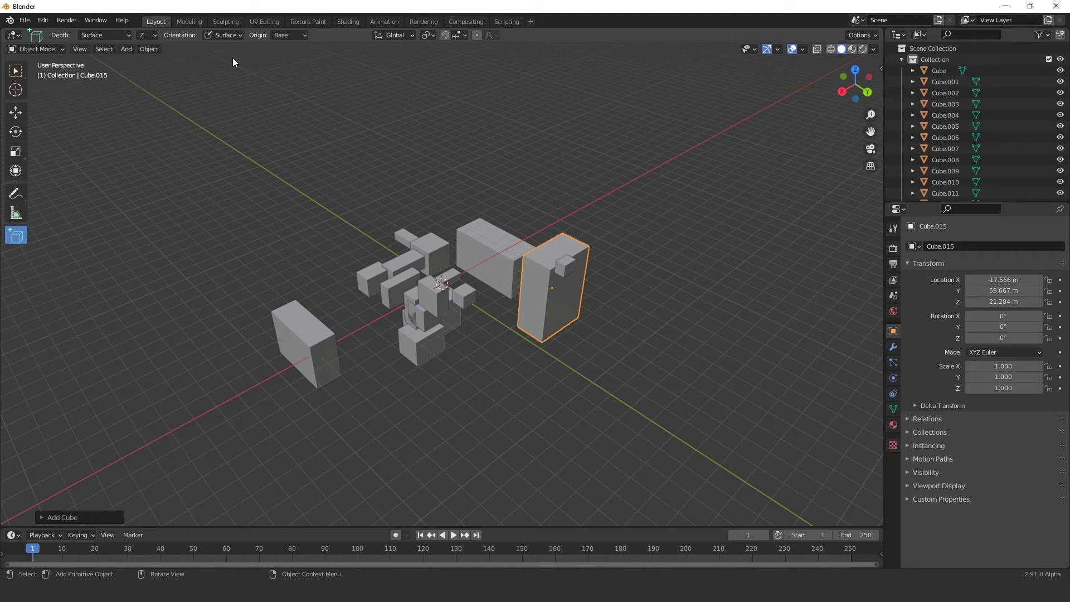
{"action": "scroll", "coordinate": [567, 365], "scroll_direction": "up", "scroll_amount": 2}
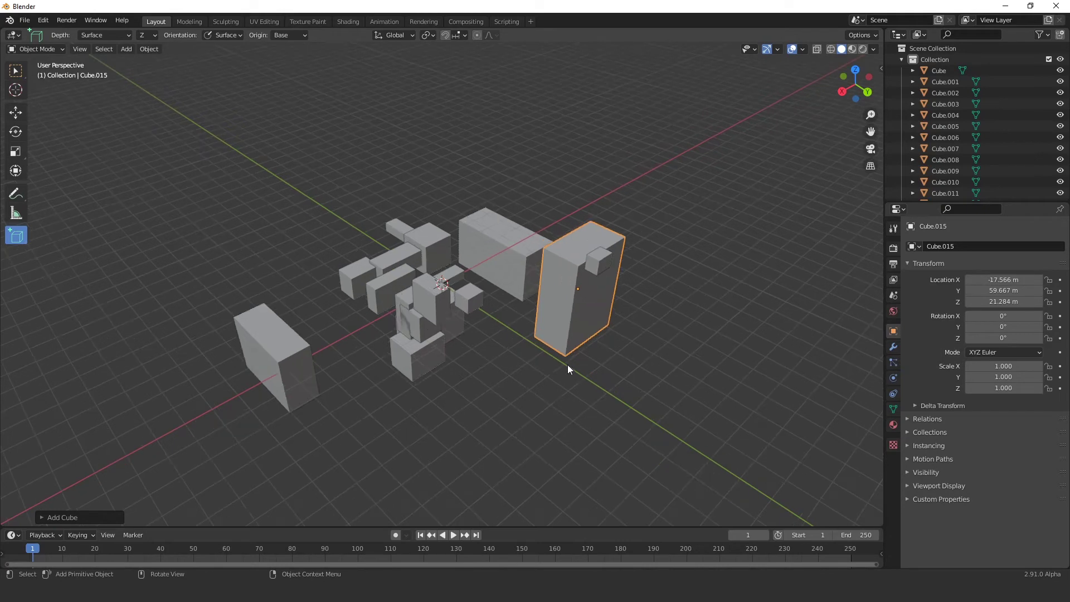
{"action": "left_click", "coordinate": [236, 36]}
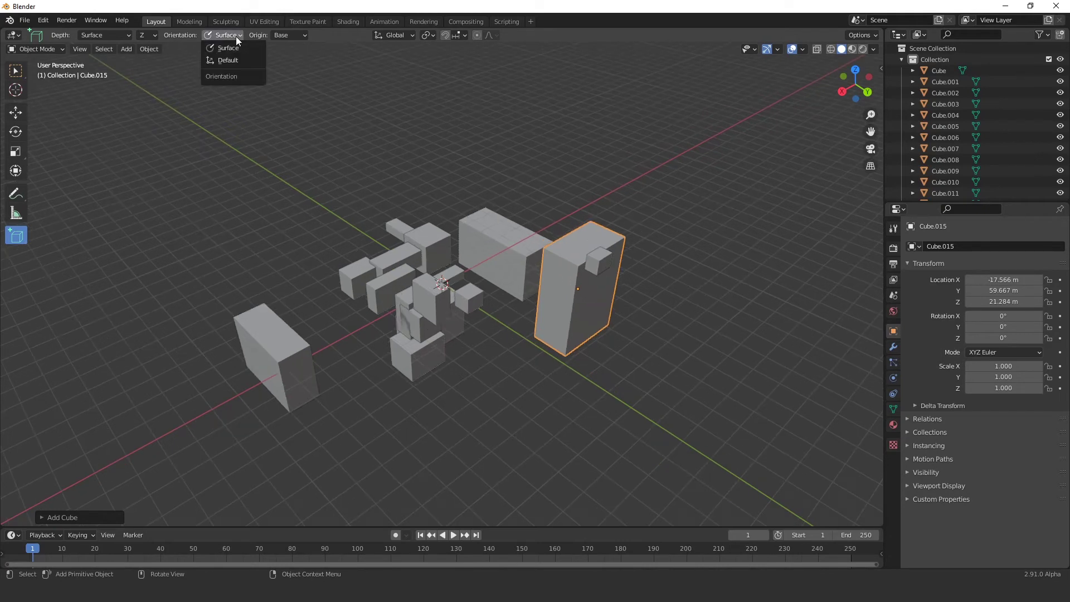
Draw a cylinder jutting from Cube.015's side face, then set new-object orientation to Default
{"action": "left_click", "coordinate": [235, 35]}
{"action": "mouse_move", "coordinate": [537, 266]}
{"action": "middle_mouse_down"}
{"action": "mouse_move", "coordinate": [649, 286]}
{"action": "mouse_move", "coordinate": [636, 277]}
{"action": "middle_mouse_up"}
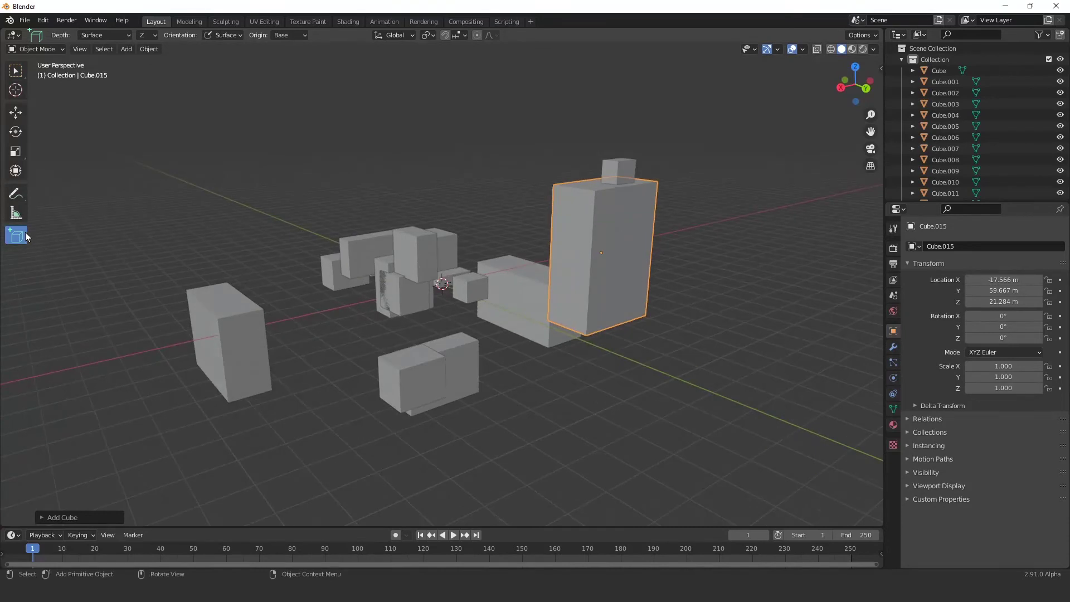
{"action": "left_click_drag", "start_coordinate": [25, 232], "coordinate": [79, 287]}
{"action": "left_click_drag", "start_coordinate": [608, 238], "coordinate": [641, 275]}
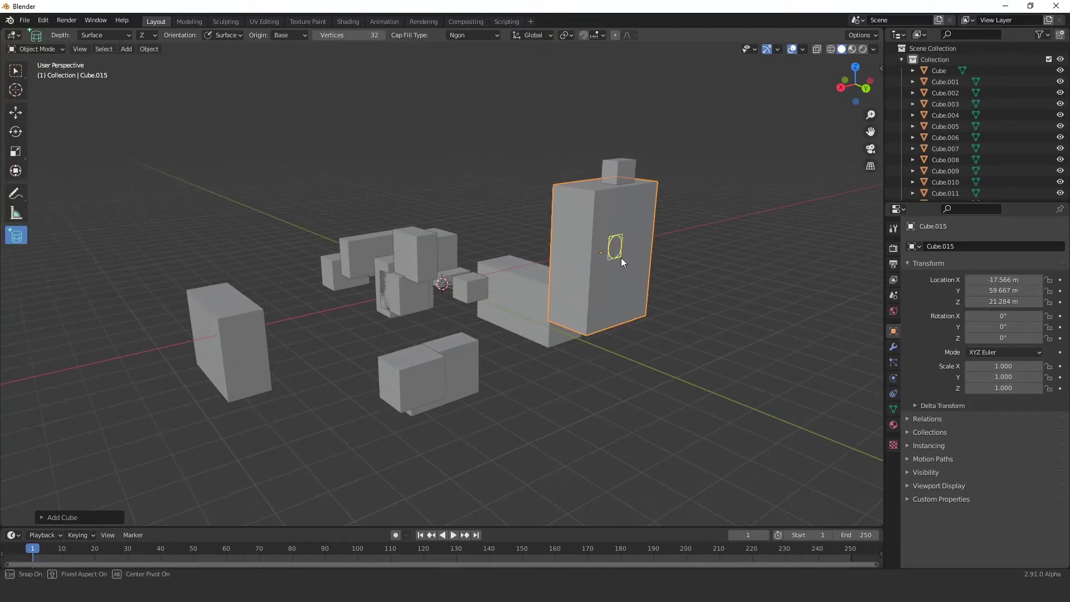
{"action": "left_click", "coordinate": [753, 300]}
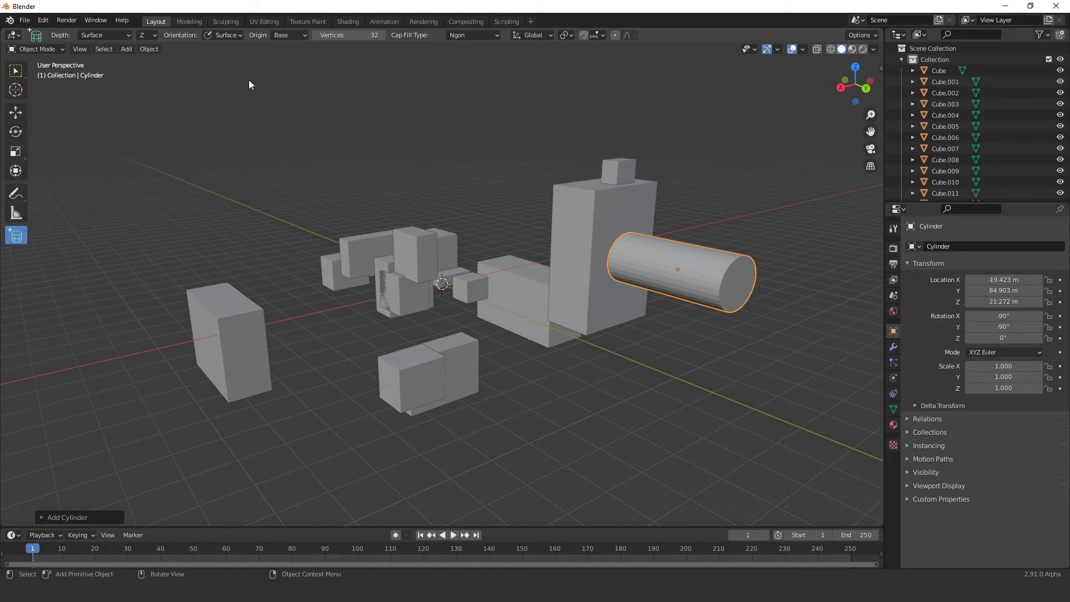
{"action": "left_click", "coordinate": [226, 34]}
{"action": "left_click", "coordinate": [219, 62]}
Set transform orientation to View and add cylinders Cylinder.001 and Cylinder.002
{"action": "left_click", "coordinate": [532, 35]}
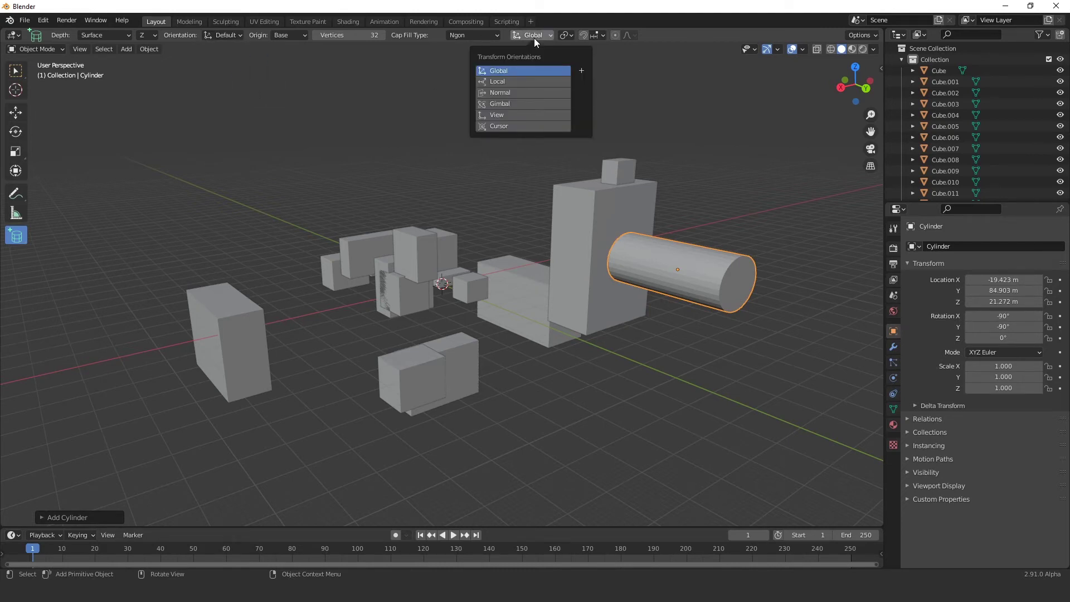
{"action": "left_click", "coordinate": [526, 114]}
{"action": "left_click_drag", "start_coordinate": [365, 245], "coordinate": [346, 293]}
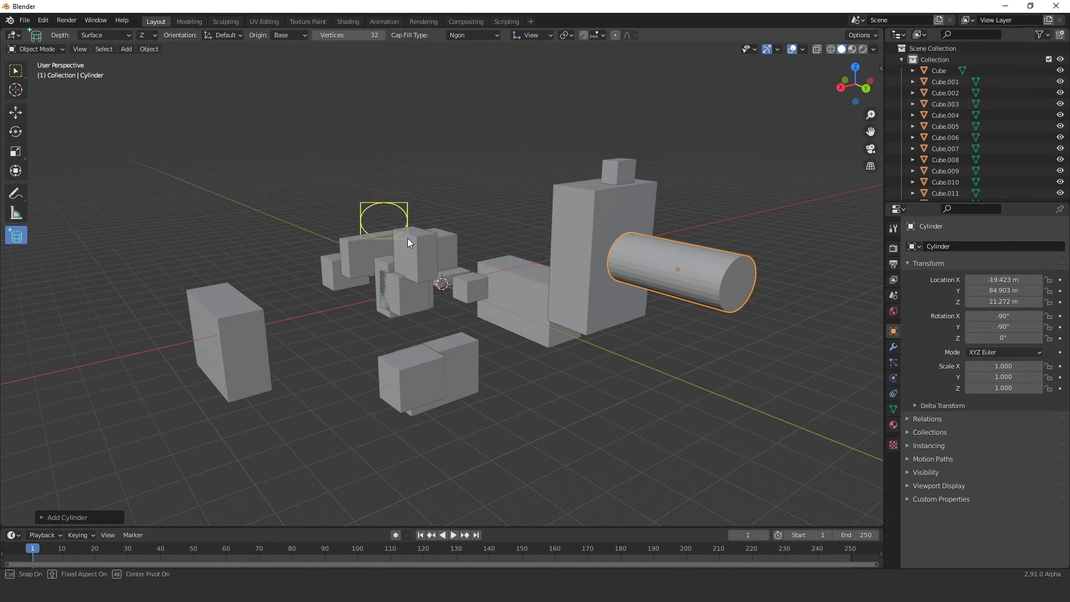
{"action": "left_click", "coordinate": [357, 288]}
{"action": "mouse_move", "coordinate": [365, 282]}
{"action": "middle_mouse_down"}
{"action": "mouse_move", "coordinate": [426, 294]}
{"action": "mouse_move", "coordinate": [277, 310]}
{"action": "middle_mouse_up"}
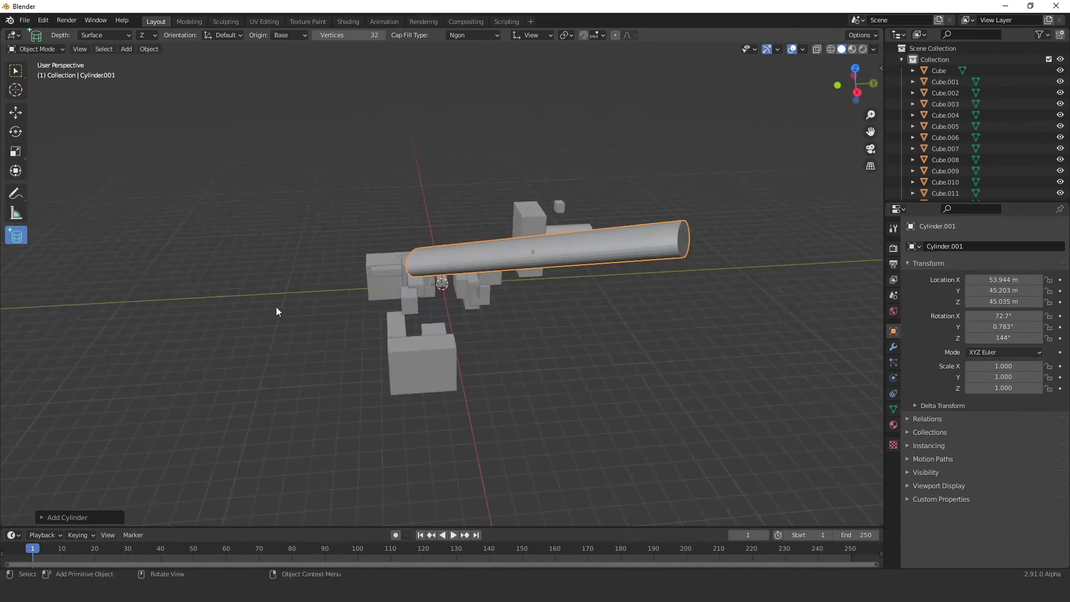
{"action": "left_click_drag", "start_coordinate": [277, 311], "coordinate": [312, 371]}
{"action": "left_click", "coordinate": [191, 437]}
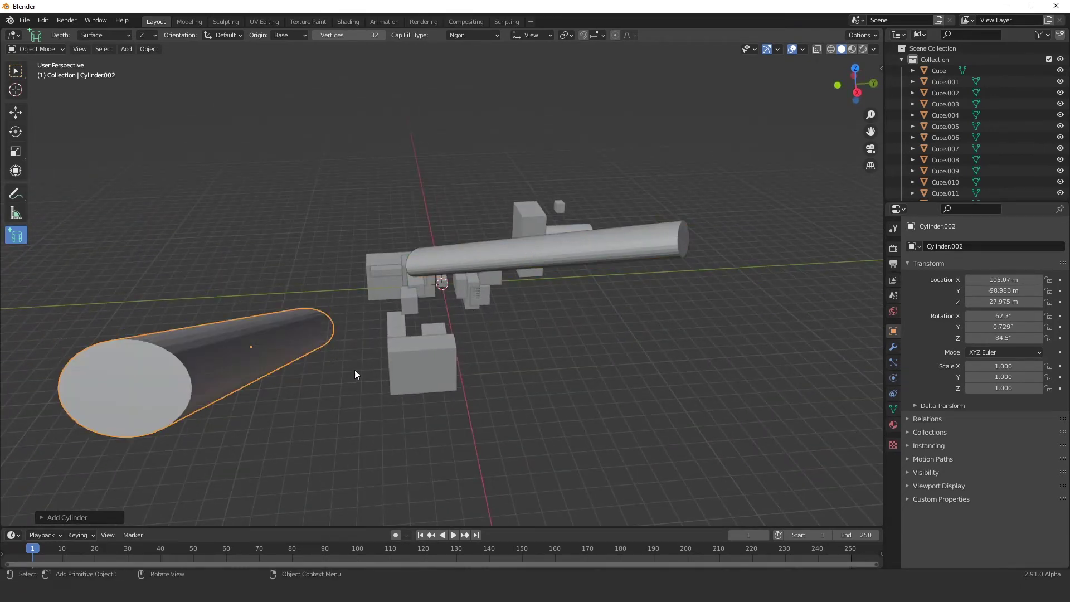
{"action": "middle_click_drag", "start_coordinate": [354, 369], "coordinate": [435, 367]}
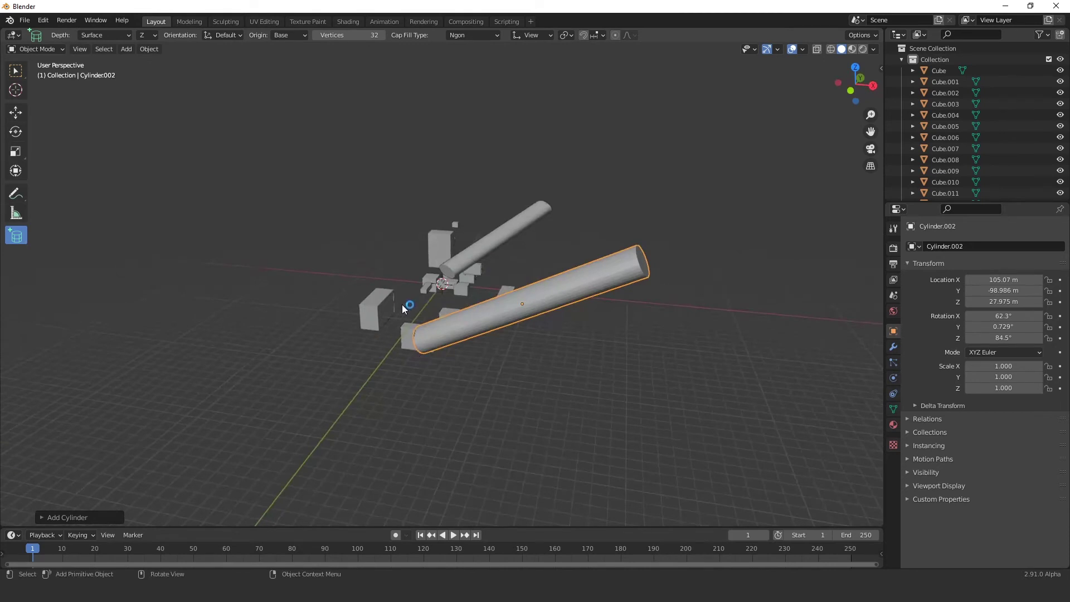
Return transform orientation to Global and align new objects to the Surface underneath
{"action": "left_click", "coordinate": [539, 39]}
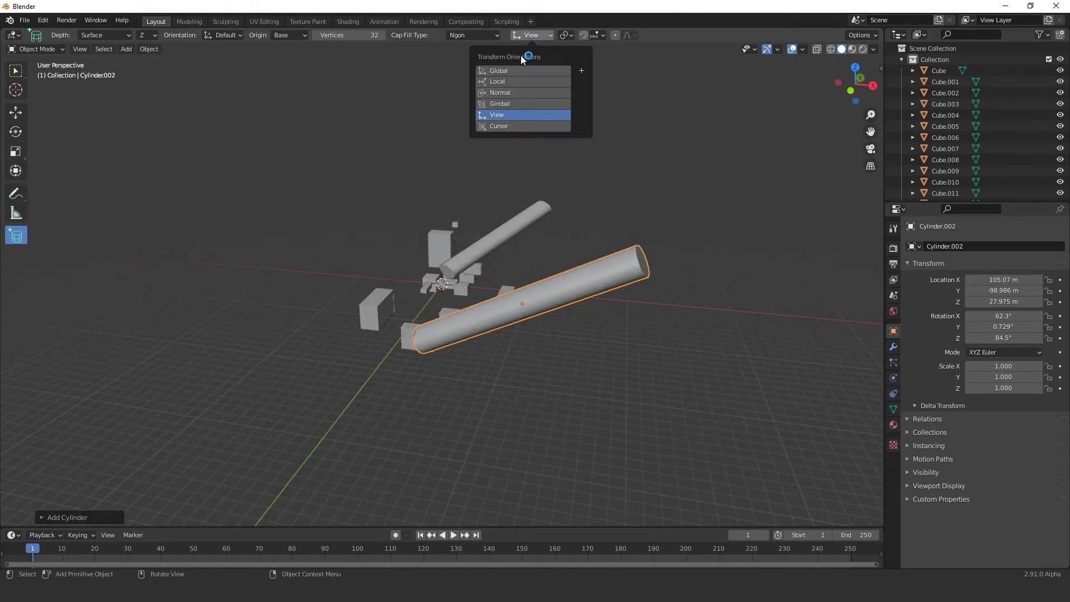
{"action": "left_click", "coordinate": [513, 70]}
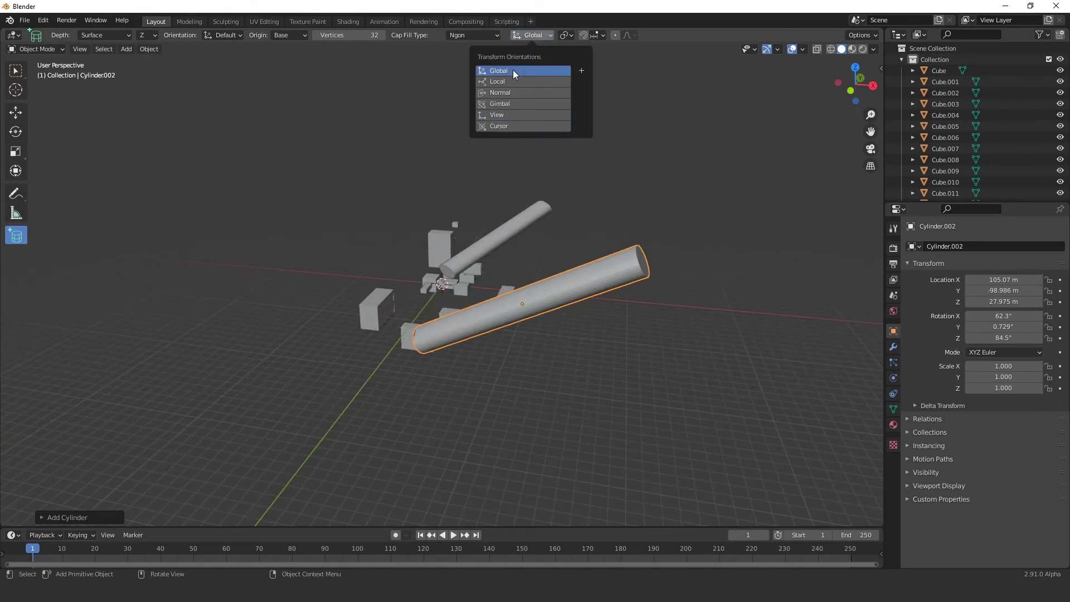
{"action": "left_click", "coordinate": [234, 35]}
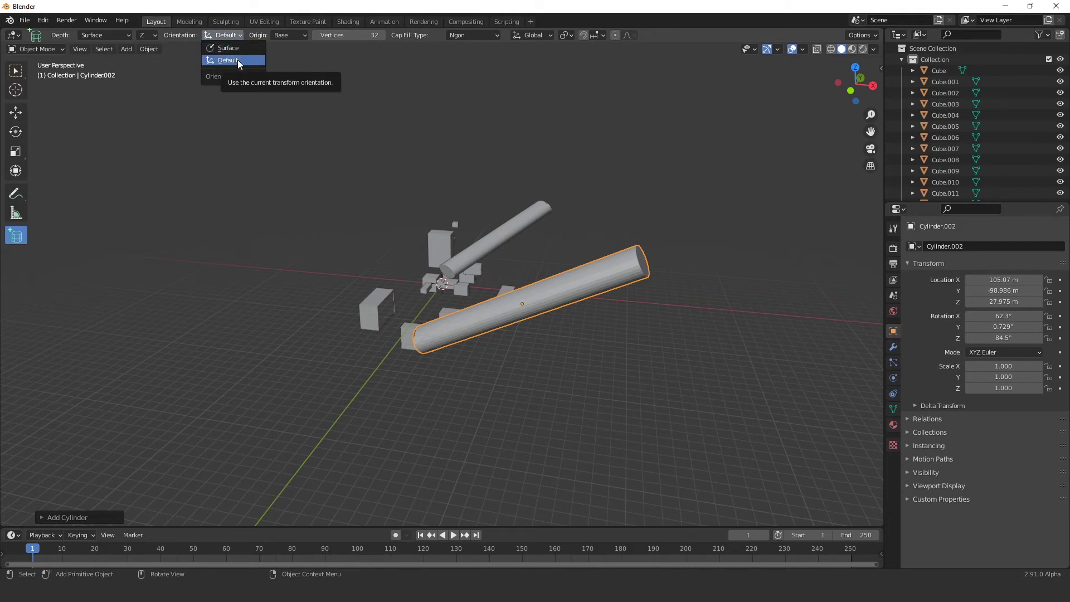
{"action": "left_click", "coordinate": [534, 35]}
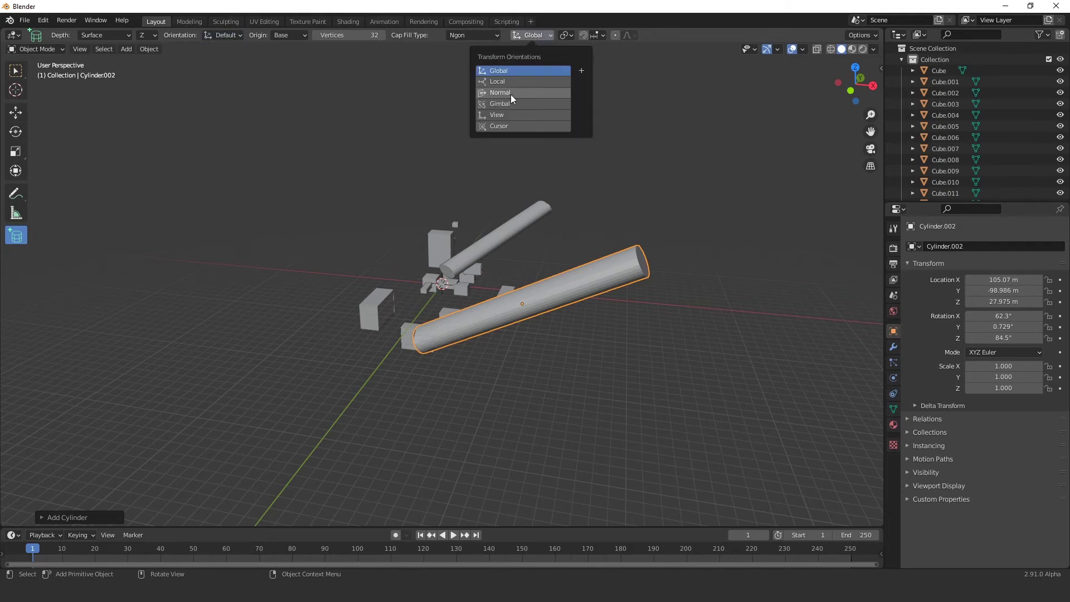
{"action": "left_click", "coordinate": [283, 36]}
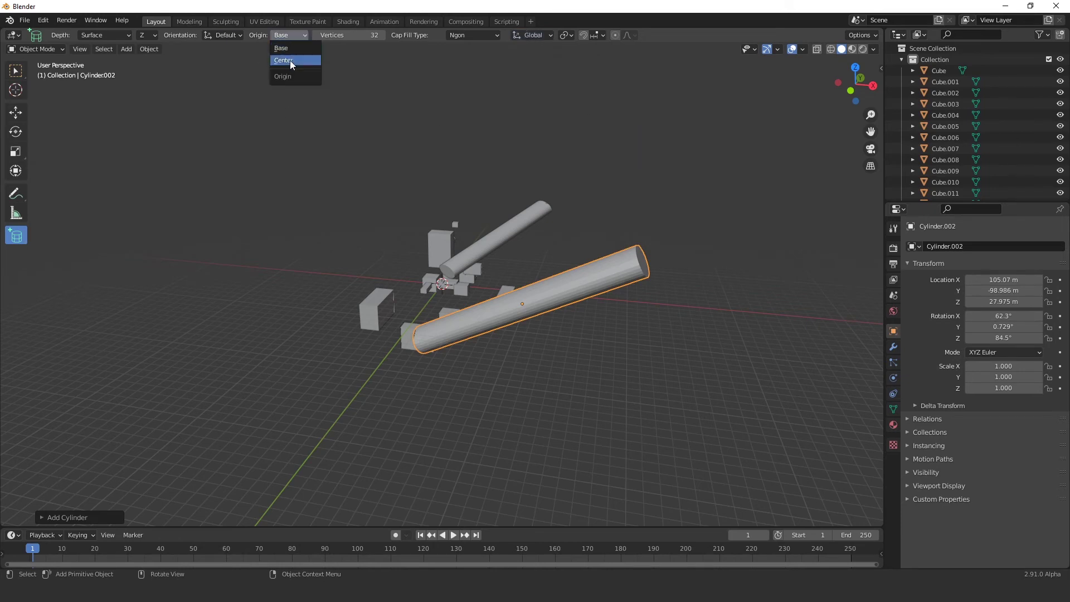
{"action": "left_click", "coordinate": [226, 35]}
{"action": "left_click", "coordinate": [233, 47]}
{"action": "middle_click_drag", "start_coordinate": [563, 149], "coordinate": [574, 165]}
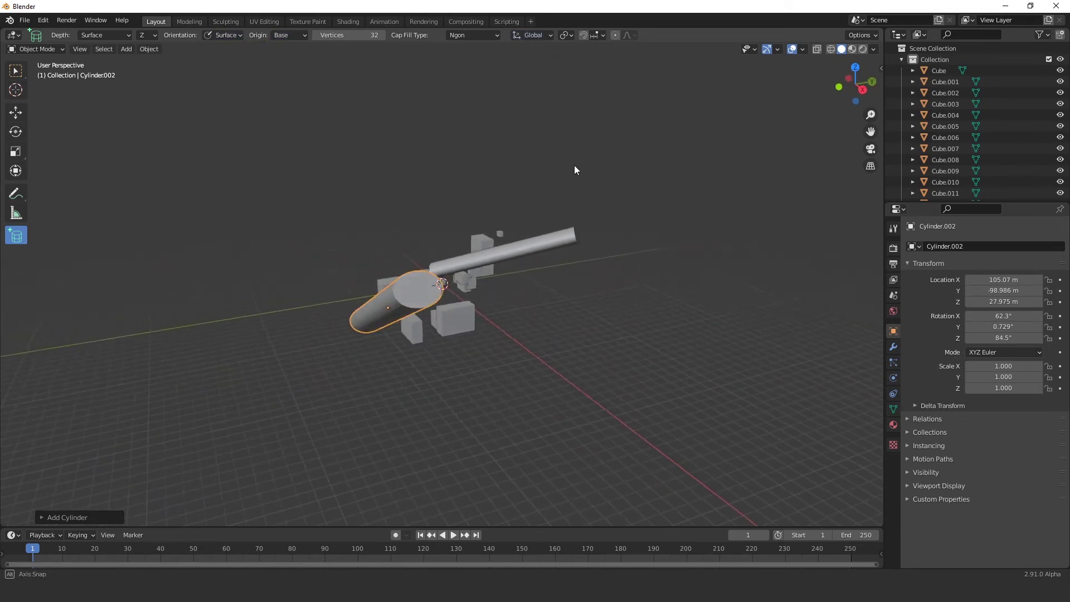
Cancel the pending cylinder, then select and delete all 19 objects
{"action": "key", "text": "Escape"}
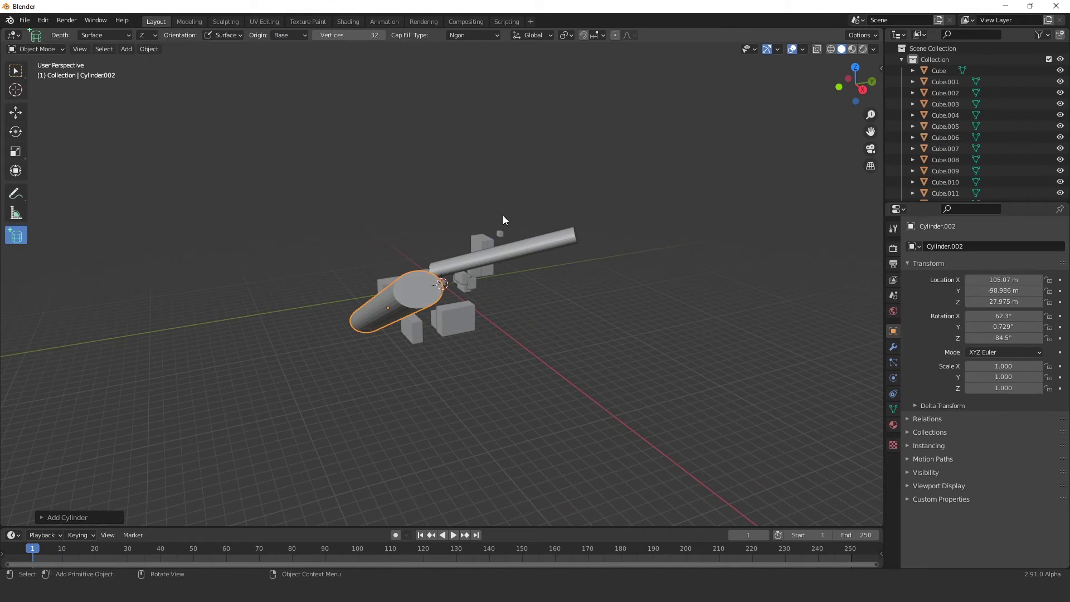
{"action": "key", "text": "a"}
{"action": "key", "text": "Delete"}
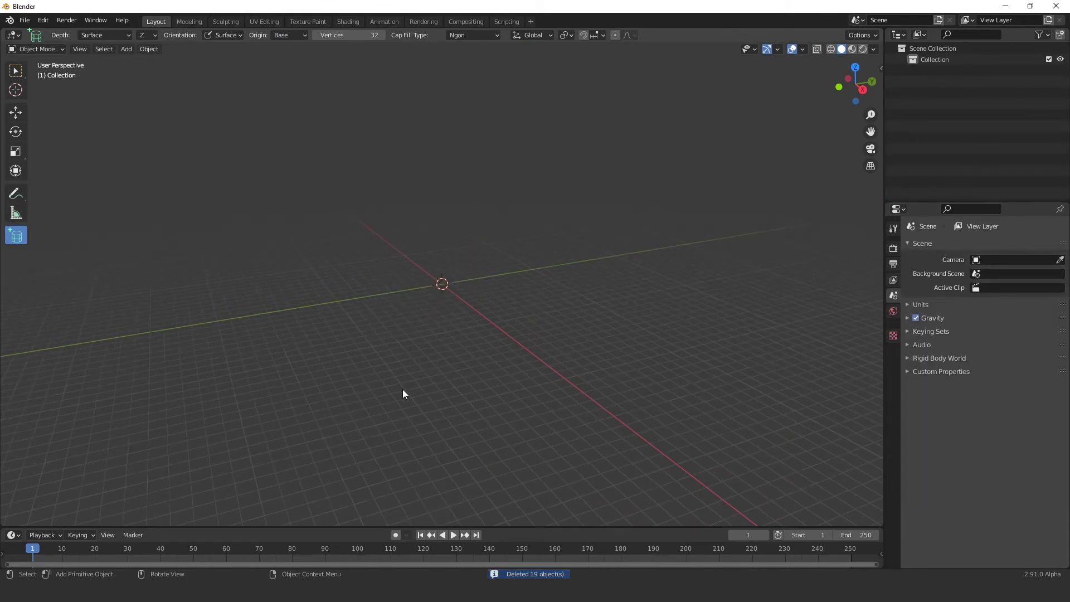
Switch the add tool from cylinders to cubes and draw a first cube on the grid
{"action": "middle_click_drag", "start_coordinate": [403, 393], "coordinate": [424, 407]}
{"action": "left_click", "coordinate": [129, 49]}
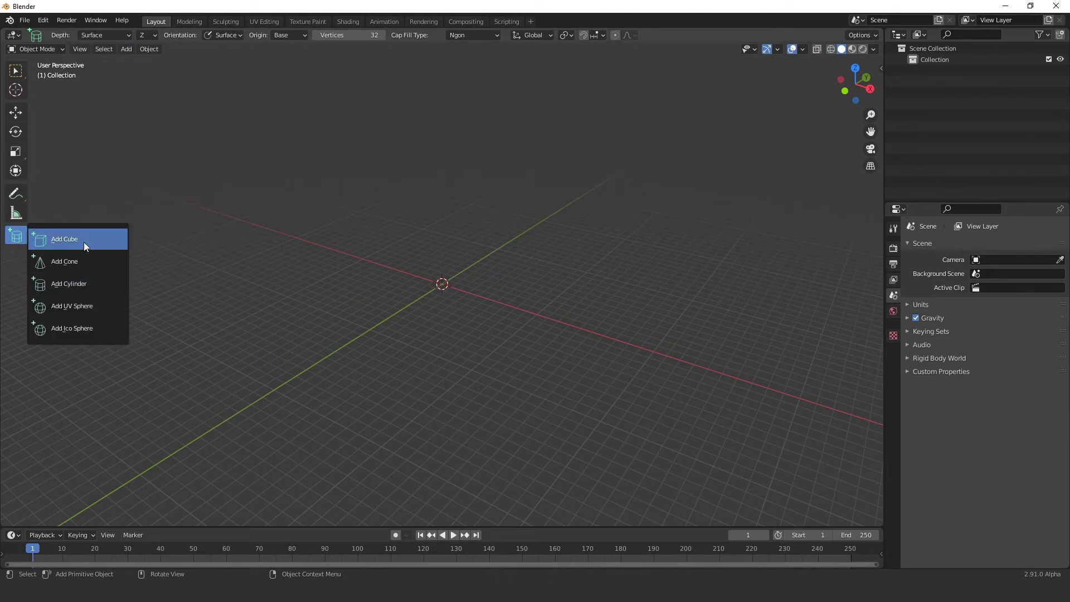
{"action": "left_click_drag", "start_coordinate": [19, 242], "coordinate": [83, 242]}
{"action": "mouse_move", "coordinate": [491, 278]}
{"action": "left_mouse_down"}
{"action": "mouse_move", "coordinate": [499, 318]}
{"action": "mouse_move", "coordinate": [480, 333]}
{"action": "left_mouse_up"}
{"action": "left_click", "coordinate": [492, 239]}
{"action": "middle_click_drag", "start_coordinate": [615, 270], "coordinate": [610, 275]}
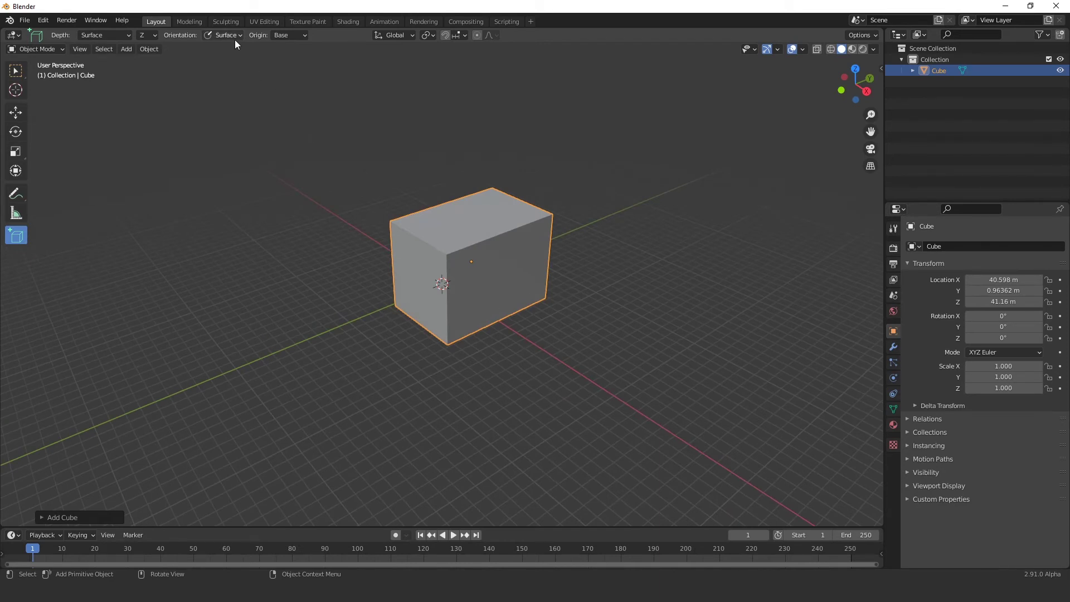
Keep the origin at Base and draw two more boxes on the previous boxes' faces
{"action": "left_click", "coordinate": [291, 35]}
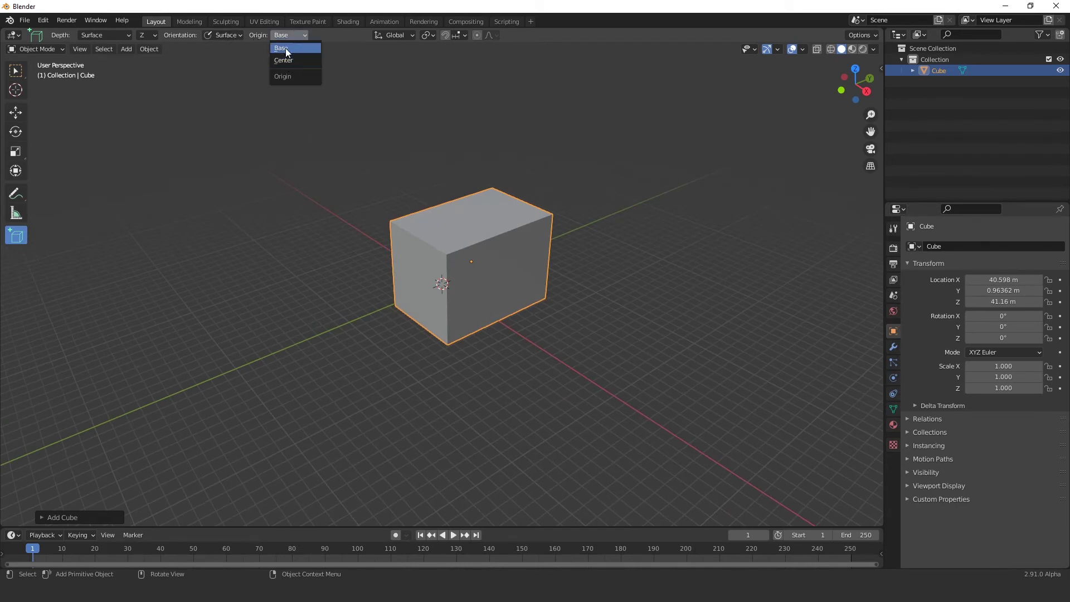
{"action": "left_click", "coordinate": [285, 48]}
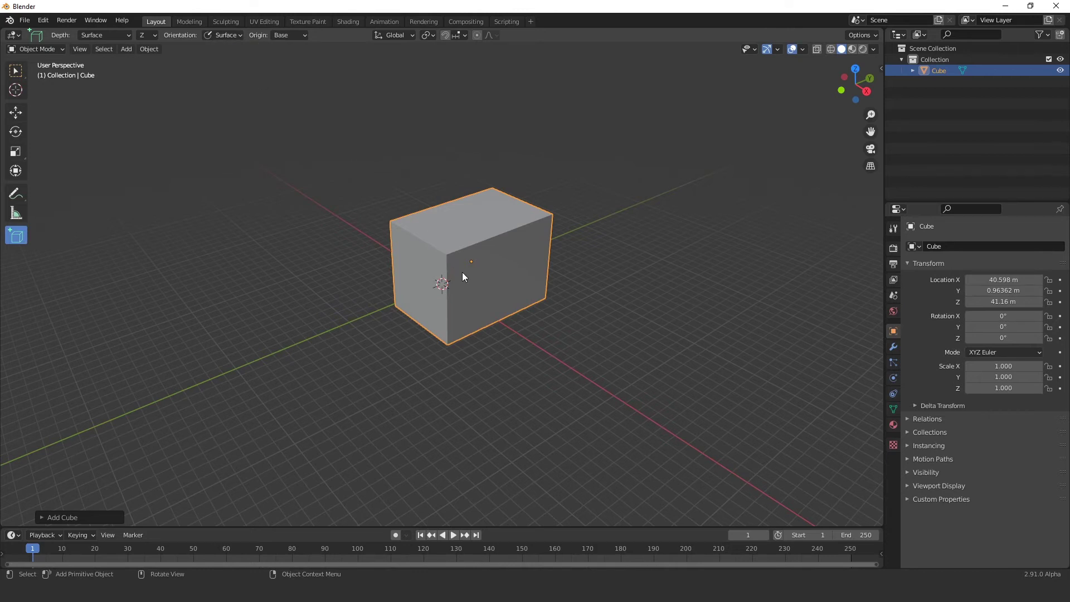
{"action": "left_click_drag", "start_coordinate": [463, 276], "coordinate": [538, 296]}
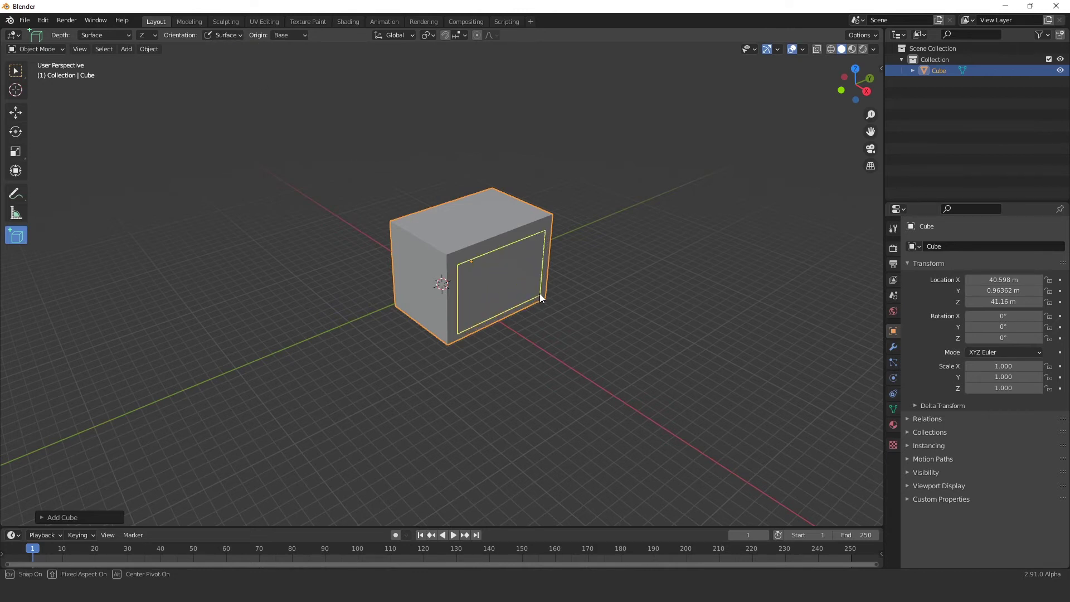
{"action": "left_click", "coordinate": [608, 332]}
{"action": "left_click", "coordinate": [287, 35]}
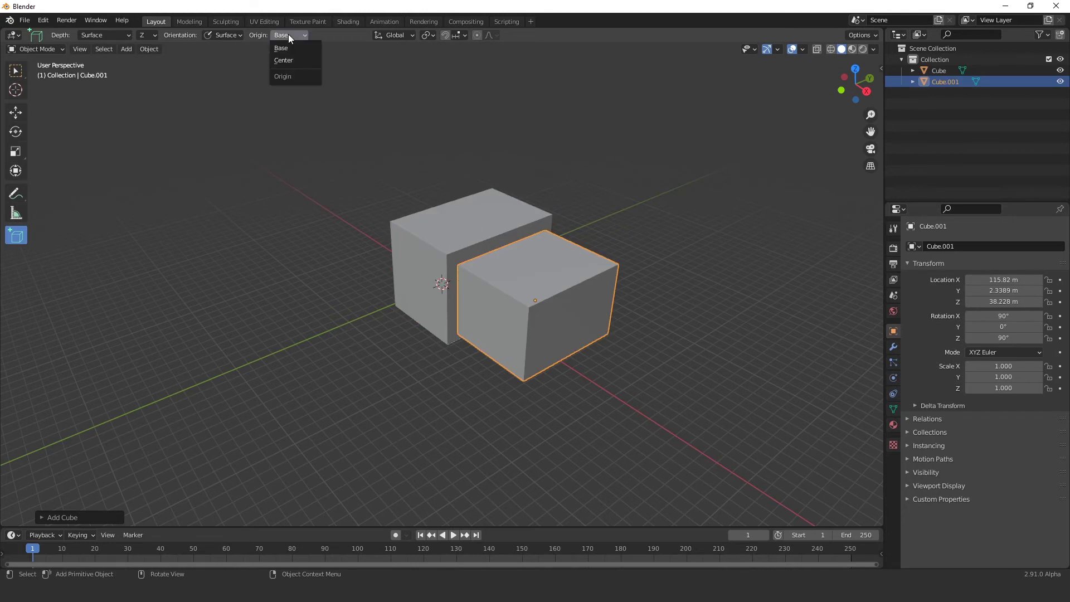
{"action": "mouse_move", "coordinate": [554, 319]}
{"action": "left_mouse_down"}
{"action": "mouse_move", "coordinate": [602, 282]}
{"action": "mouse_move", "coordinate": [586, 285]}
{"action": "left_mouse_up"}
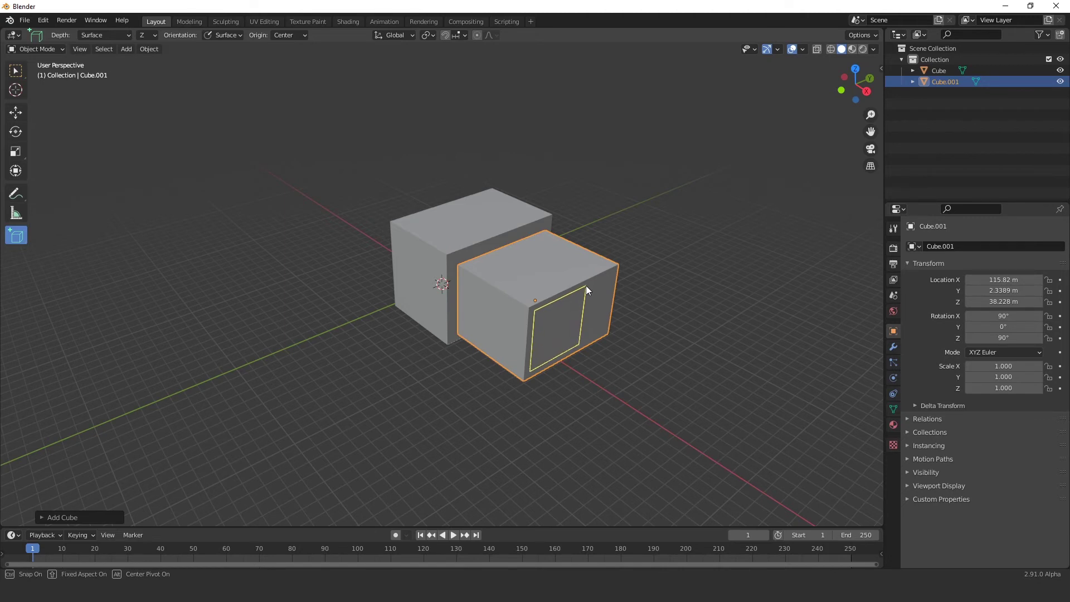
{"action": "left_click", "coordinate": [625, 327]}
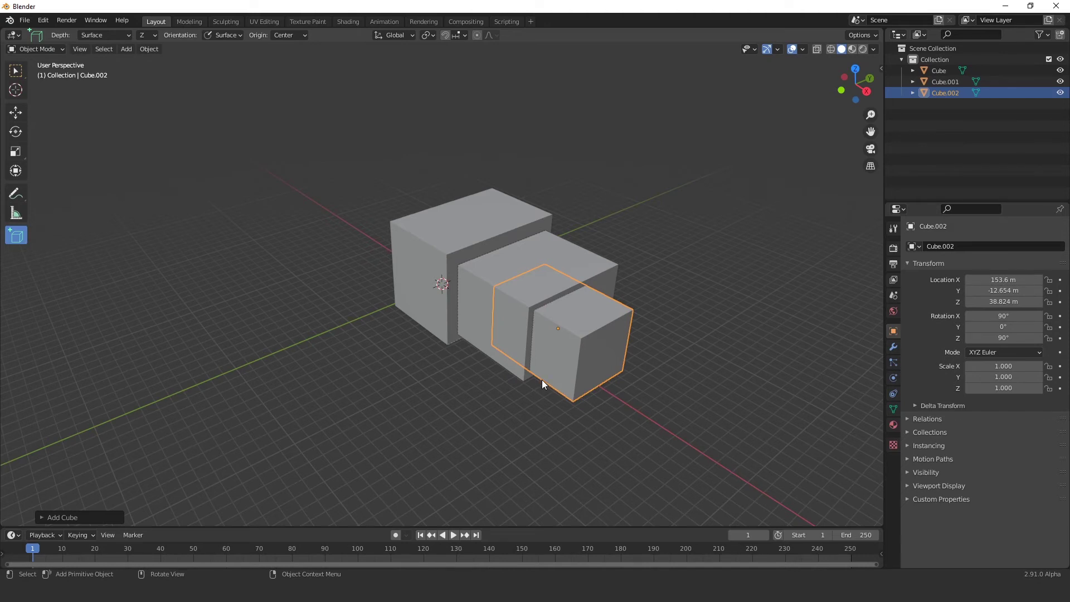
Delete all three test boxes, leaving the grid empty
{"action": "key", "text": "Delete"}
{"action": "left_click", "coordinate": [579, 301]}
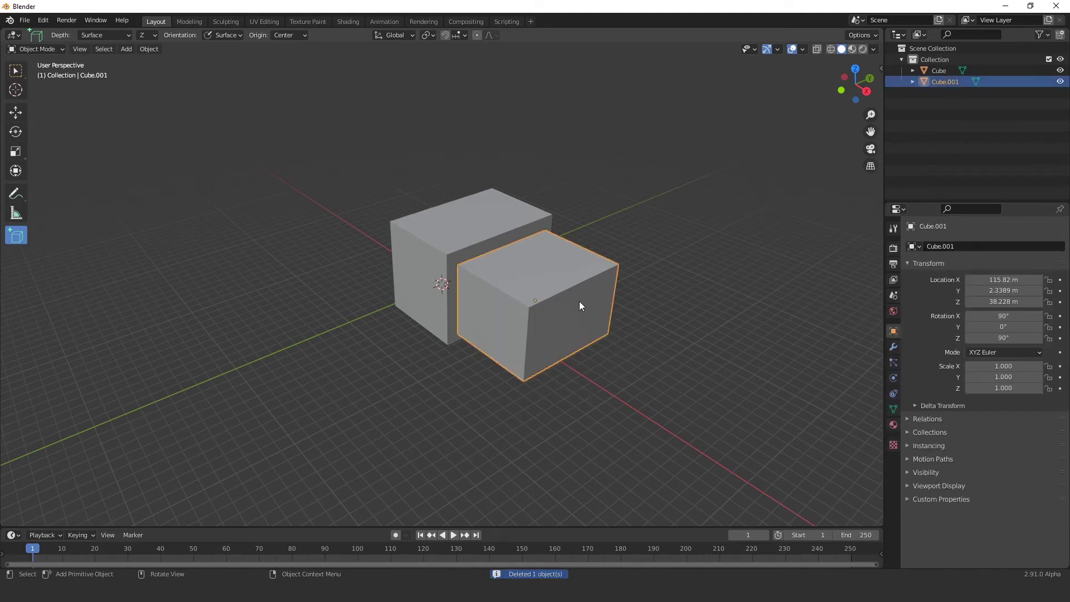
{"action": "key", "text": "Delete"}
{"action": "left_click", "coordinate": [512, 269]}
{"action": "key", "text": "Delete"}
{"action": "left_click", "coordinate": [290, 35]}
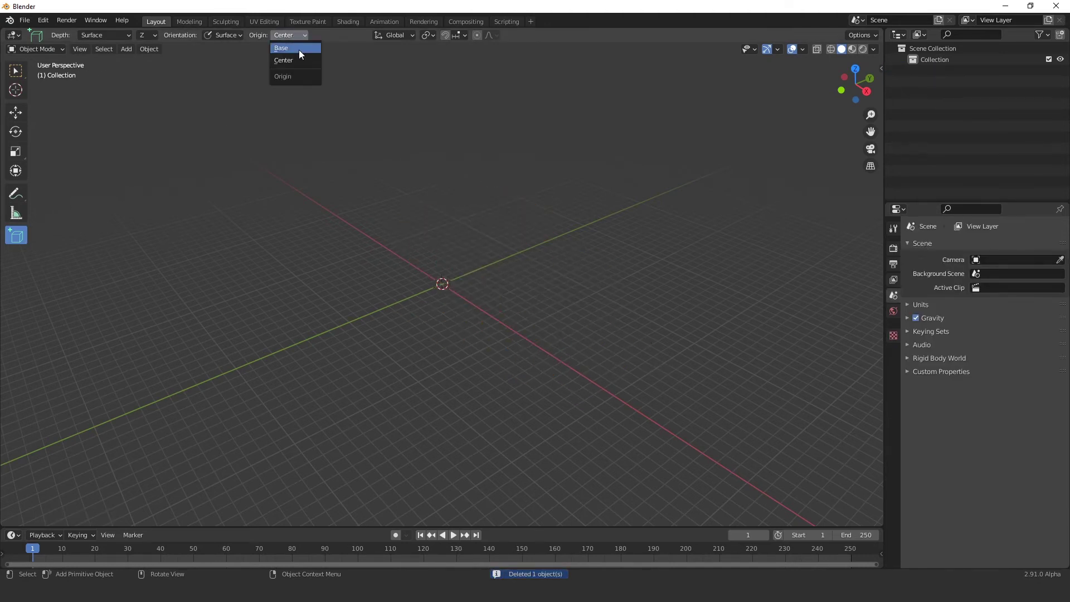
Set the origin to Base and draw a large box, Cube
{"action": "left_click", "coordinate": [299, 49]}
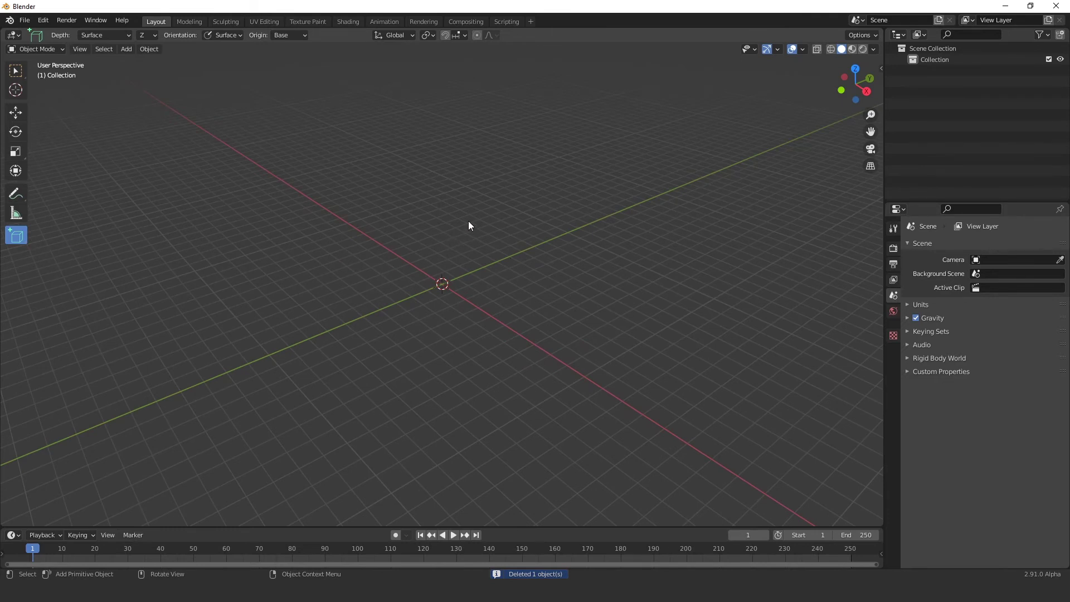
{"action": "left_click_drag", "start_coordinate": [468, 222], "coordinate": [397, 346]}
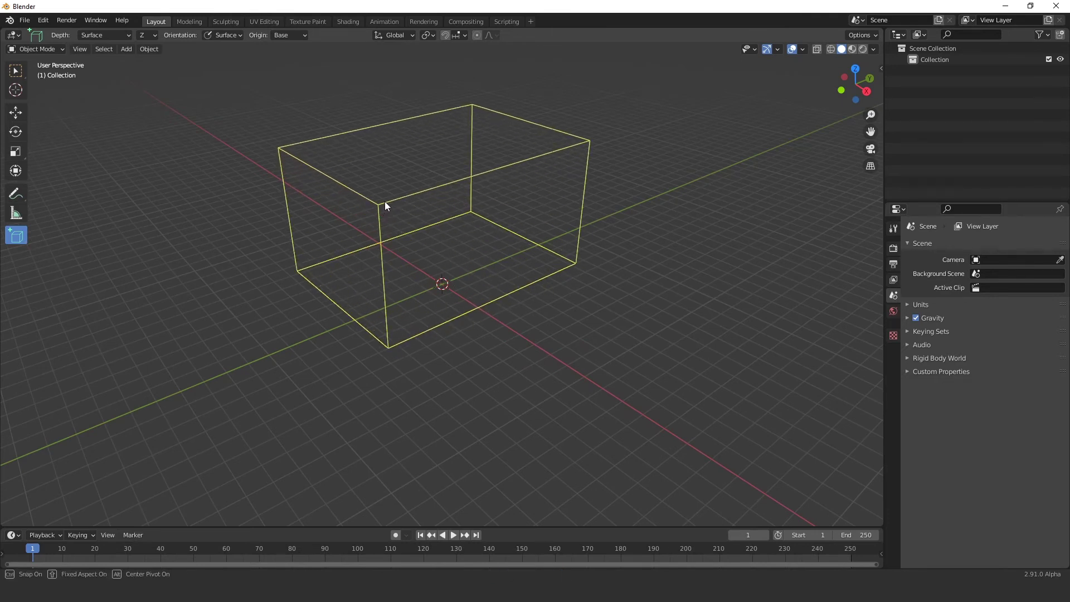
{"action": "left_click", "coordinate": [386, 201]}
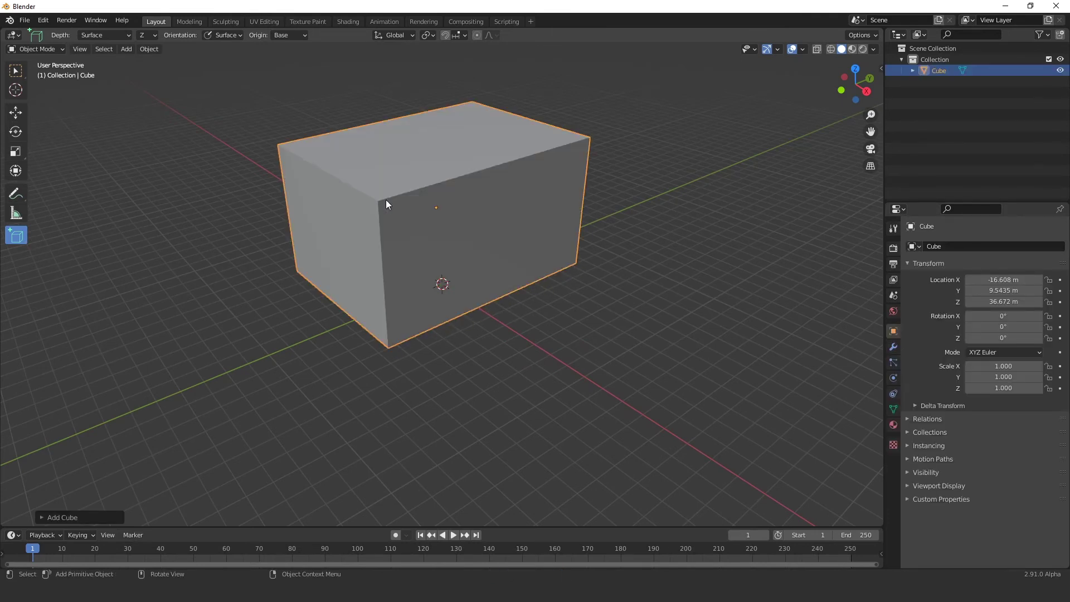
Enable Snap To Vertex and draw Cube.001 flush against the large box's front face
{"action": "left_click", "coordinate": [445, 35]}
{"action": "left_click", "coordinate": [460, 36]}
{"action": "left_click", "coordinate": [436, 79]}
{"action": "left_click_drag", "start_coordinate": [382, 201], "coordinate": [592, 268]}
{"action": "left_click", "coordinate": [684, 324]}
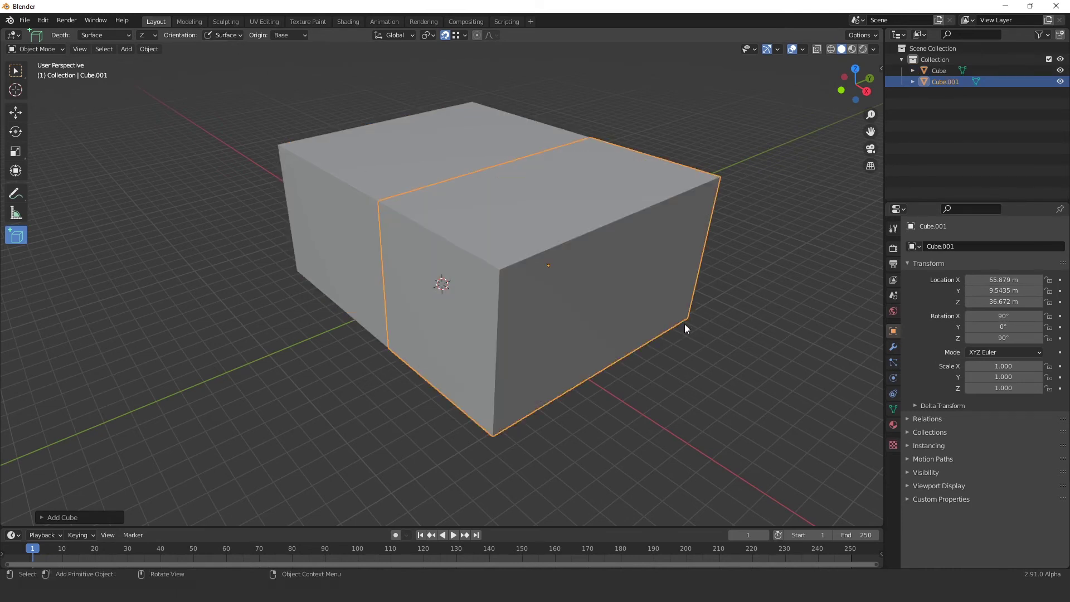
{"action": "middle_click_drag", "start_coordinate": [611, 360], "coordinate": [613, 359]}
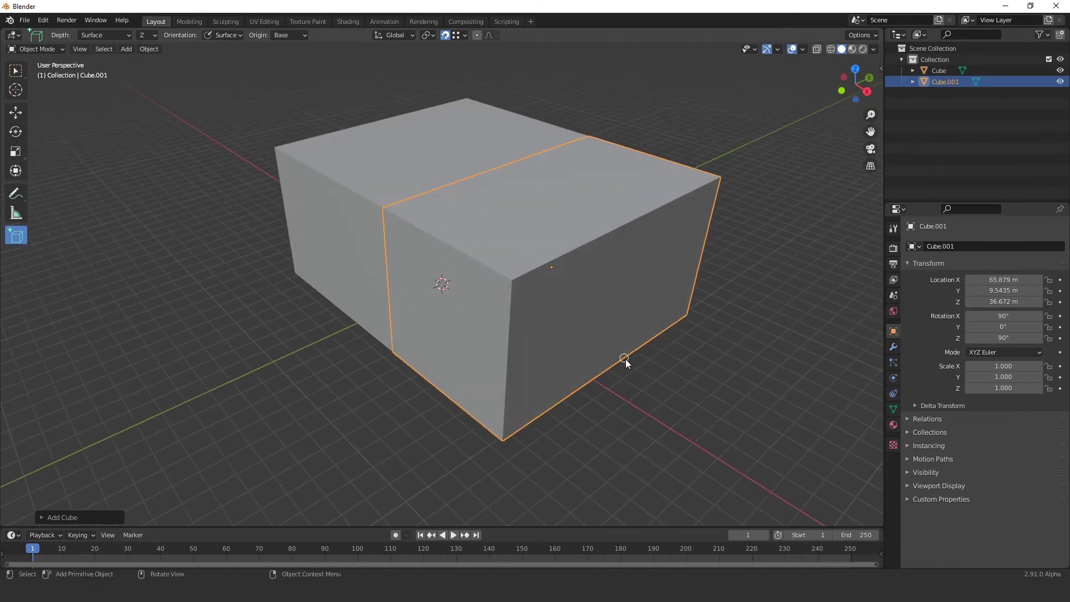
{"action": "left_click", "coordinate": [462, 34]}
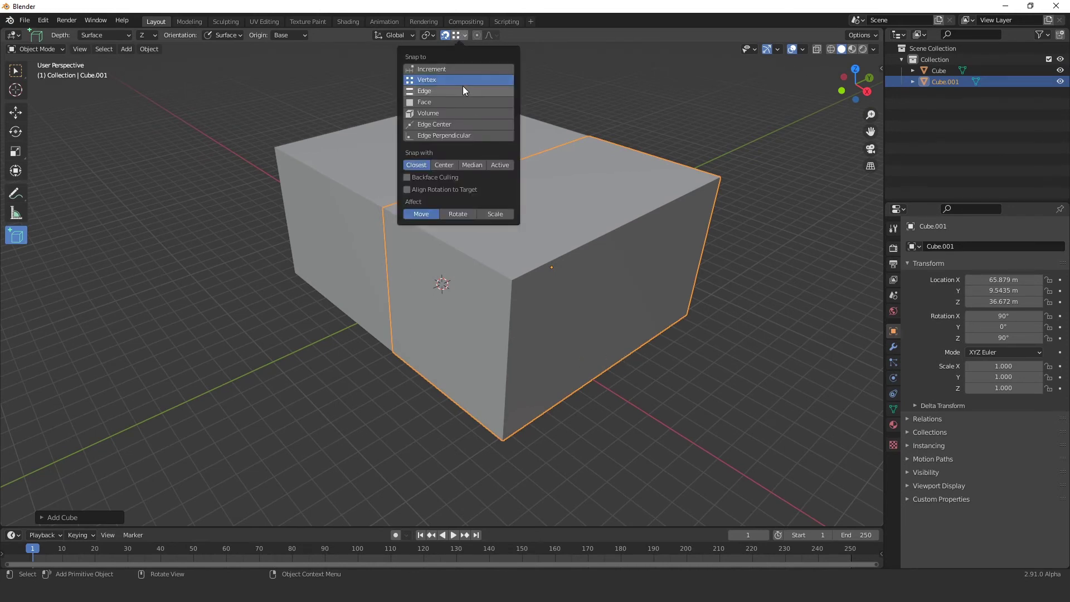
Add Edge Center to the snap targets, then draw a trial box on Cube.001's top and delete it
{"action": "left_click", "coordinate": [463, 124], "text": "shift"}
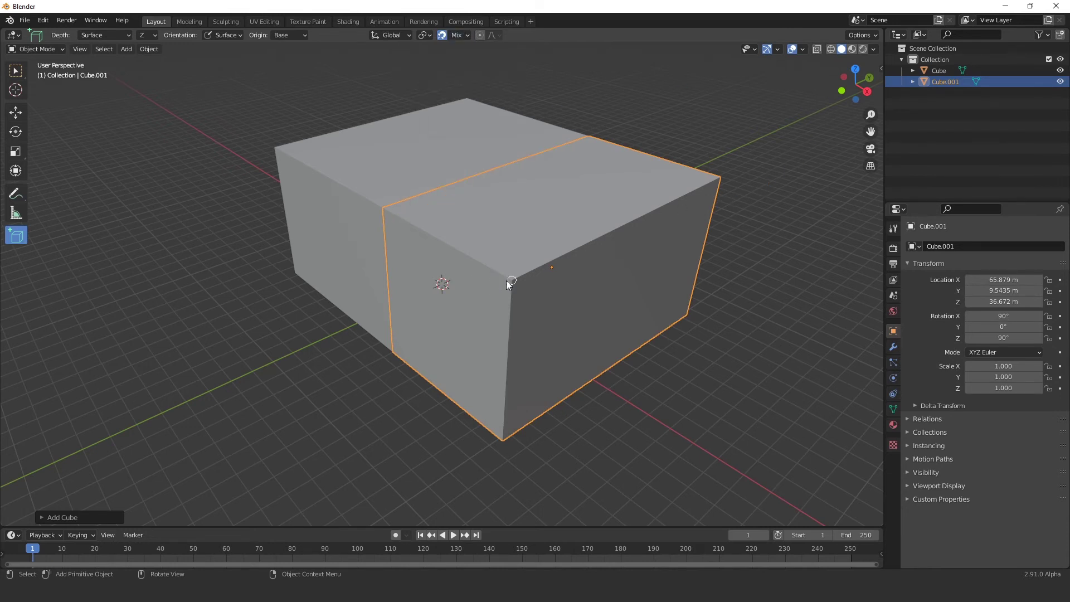
{"action": "left_click_drag", "start_coordinate": [511, 280], "coordinate": [409, 256]}
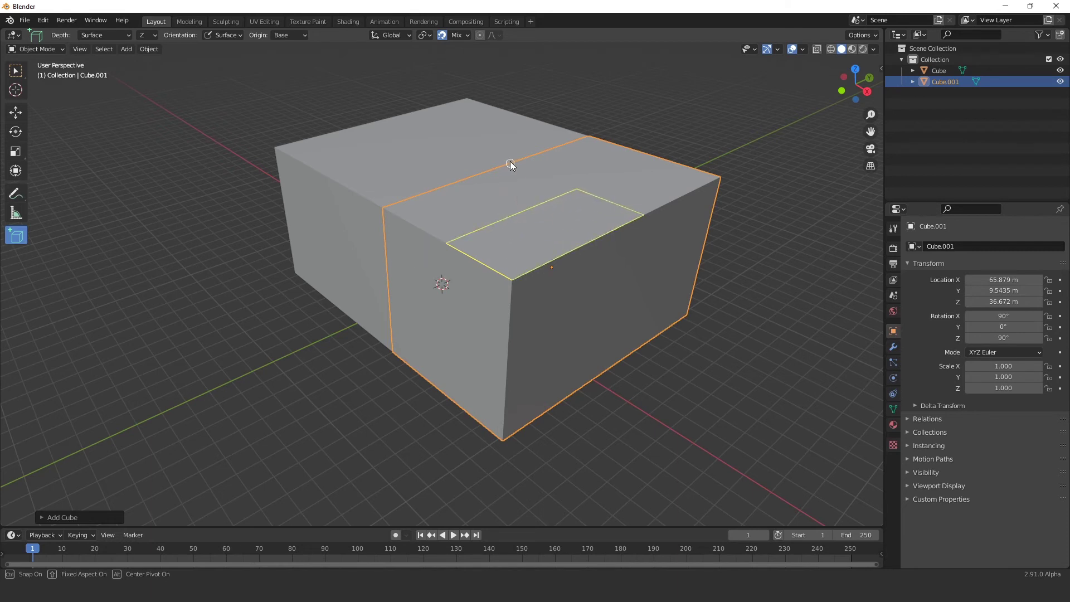
{"action": "left_click_drag", "start_coordinate": [409, 255], "coordinate": [552, 192]}
{"action": "key", "text": "Escape"}
{"action": "left_click_drag", "start_coordinate": [512, 280], "coordinate": [525, 156]}
{"action": "left_click_drag", "start_coordinate": [525, 156], "coordinate": [497, 168]}
{"action": "left_click", "coordinate": [498, 156]}
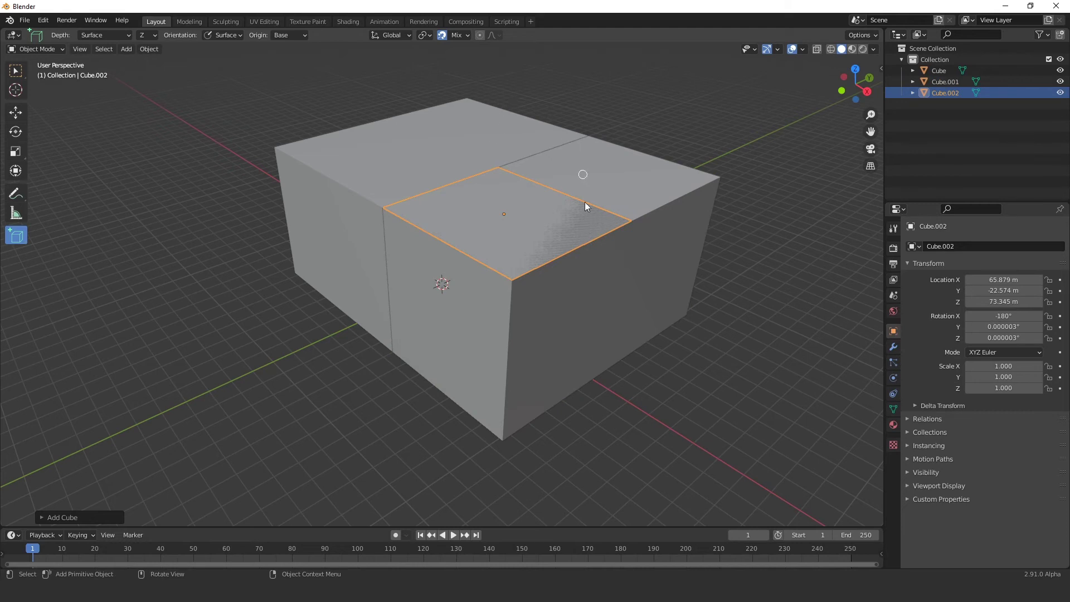
{"action": "key", "text": "Delete"}
Draw Cube.002 raised on top of Cube.001, starting from its right top corner
{"action": "middle_click_drag", "start_coordinate": [580, 264], "coordinate": [576, 293]}
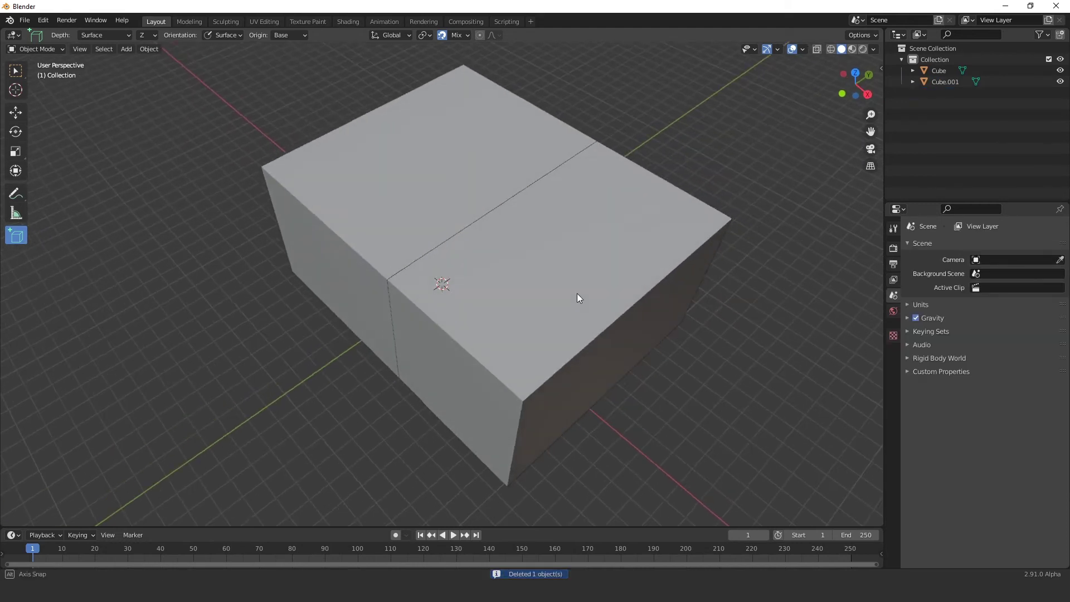
{"action": "left_click_drag", "start_coordinate": [523, 402], "coordinate": [618, 187]}
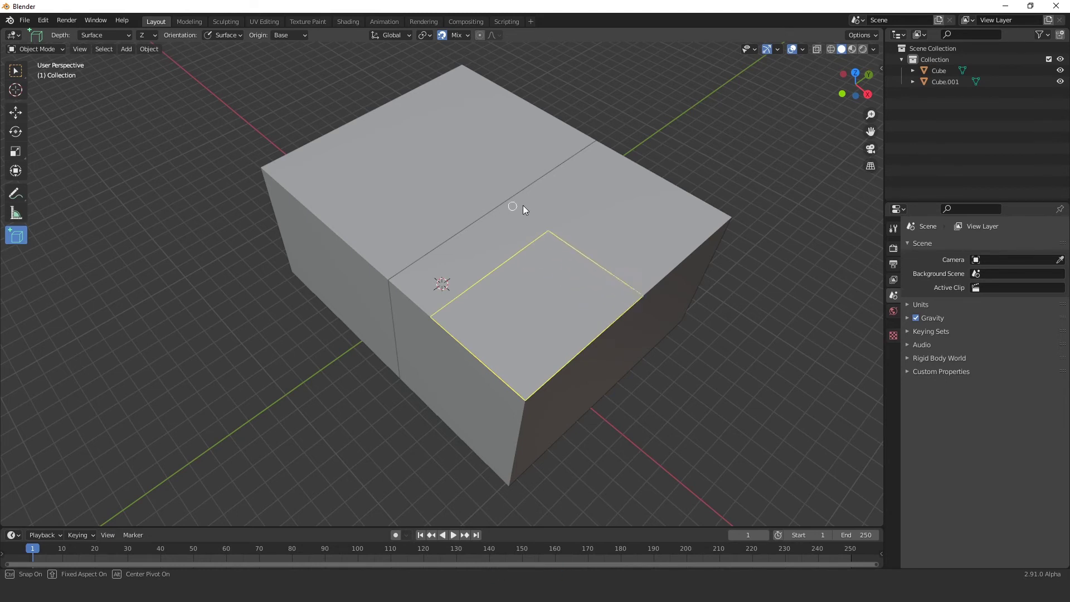
{"action": "key", "text": "Escape"}
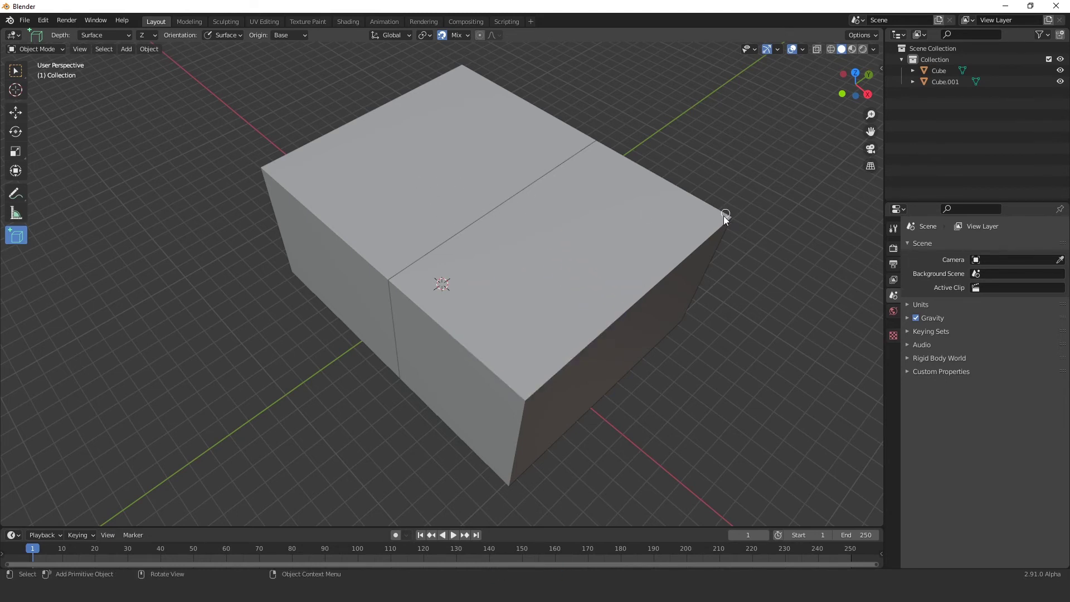
{"action": "left_click_drag", "start_coordinate": [730, 218], "coordinate": [510, 202]}
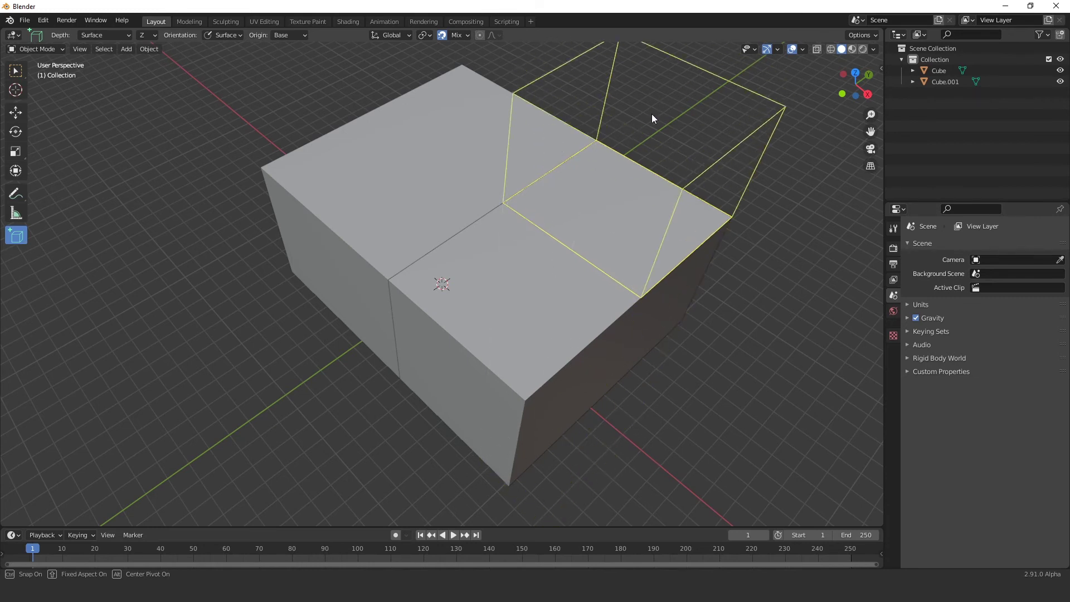
{"action": "left_click", "coordinate": [637, 137]}
Draw Cube.003 snapped against the front face of the boxes
{"action": "mouse_move", "coordinate": [637, 232]}
{"action": "middle_mouse_down"}
{"action": "mouse_move", "coordinate": [623, 198]}
{"action": "mouse_move", "coordinate": [596, 265]}
{"action": "mouse_move", "coordinate": [386, 212]}
{"action": "middle_mouse_up"}
{"action": "left_click_drag", "start_coordinate": [427, 186], "coordinate": [544, 326]}
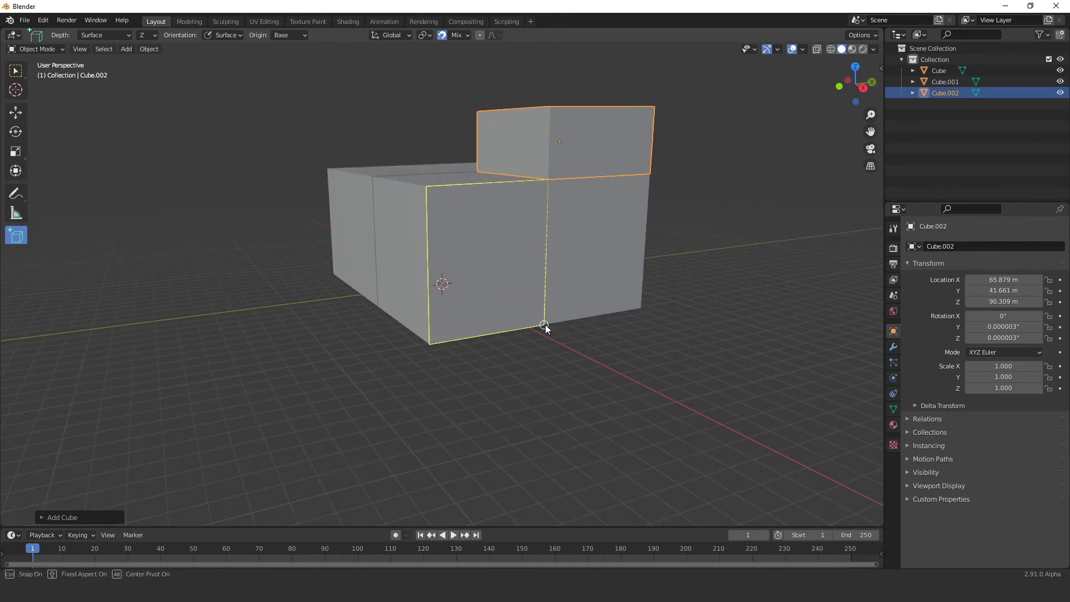
{"action": "left_click", "coordinate": [630, 392]}
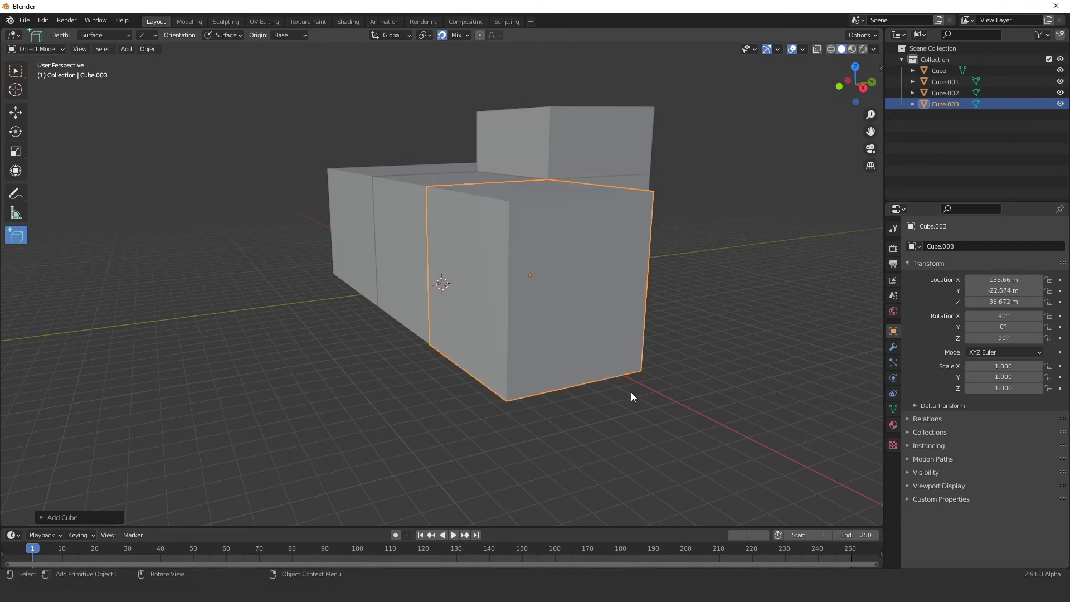
{"action": "middle_click_drag", "start_coordinate": [631, 392], "coordinate": [781, 175]}
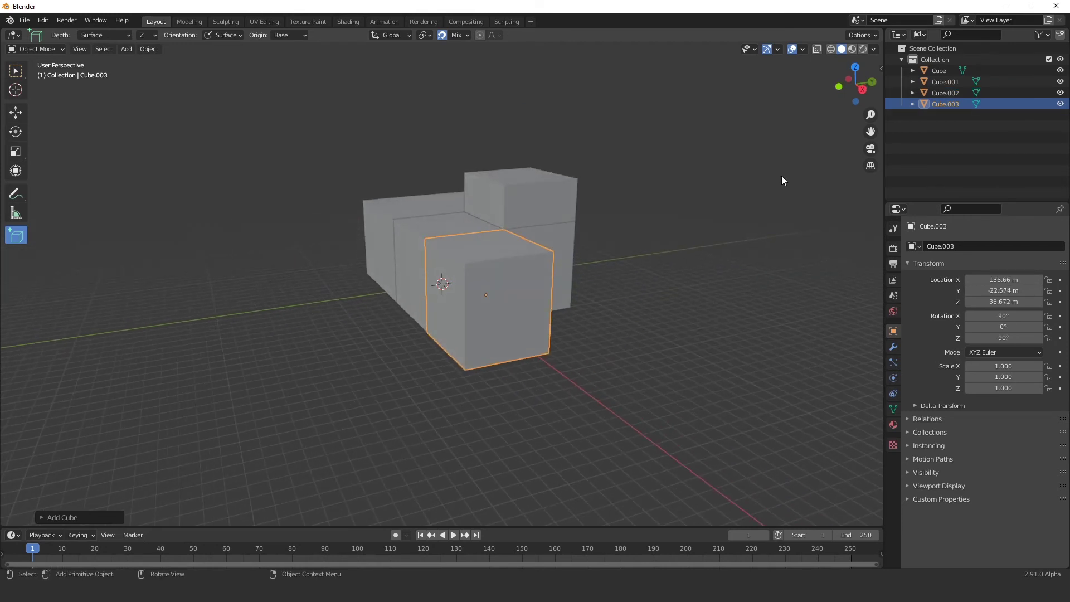
Set viewport shading Color to Random and enable Cavity edge accents
{"action": "left_click", "coordinate": [872, 51]}
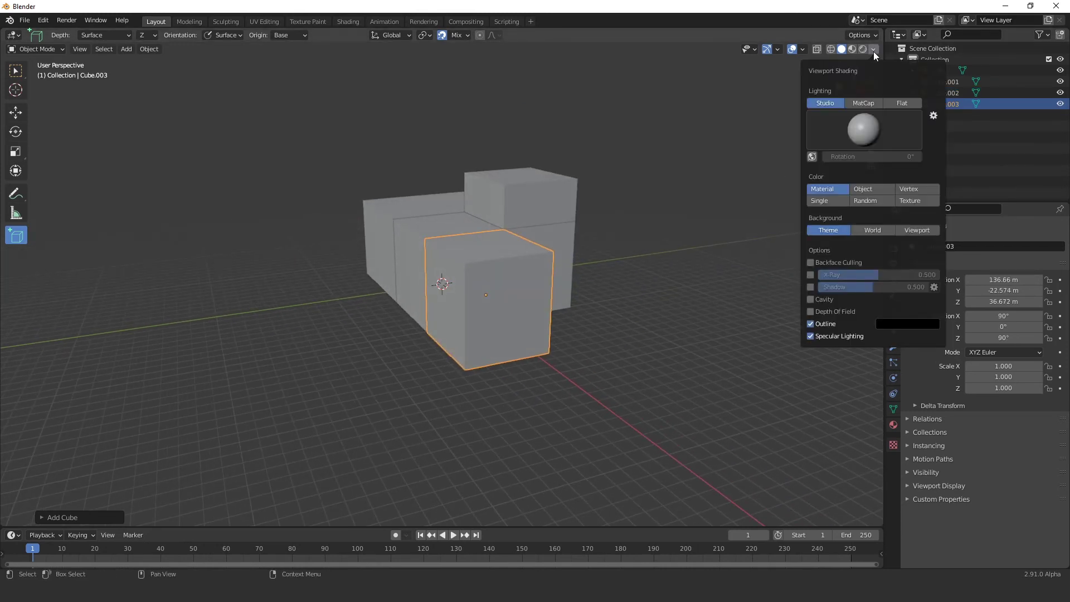
{"action": "left_click", "coordinate": [874, 202]}
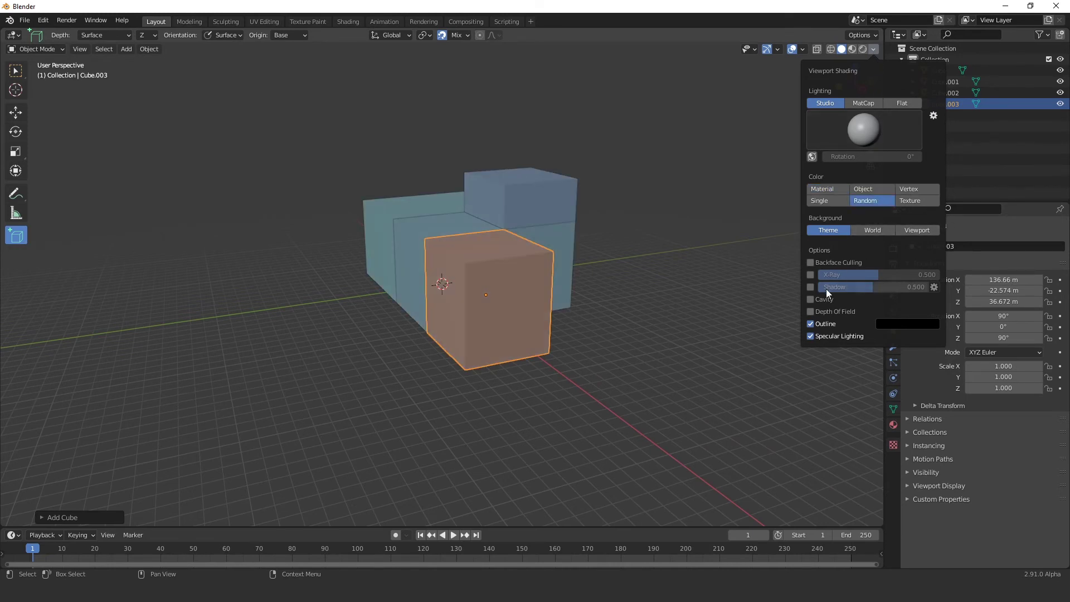
{"action": "left_click", "coordinate": [808, 299]}
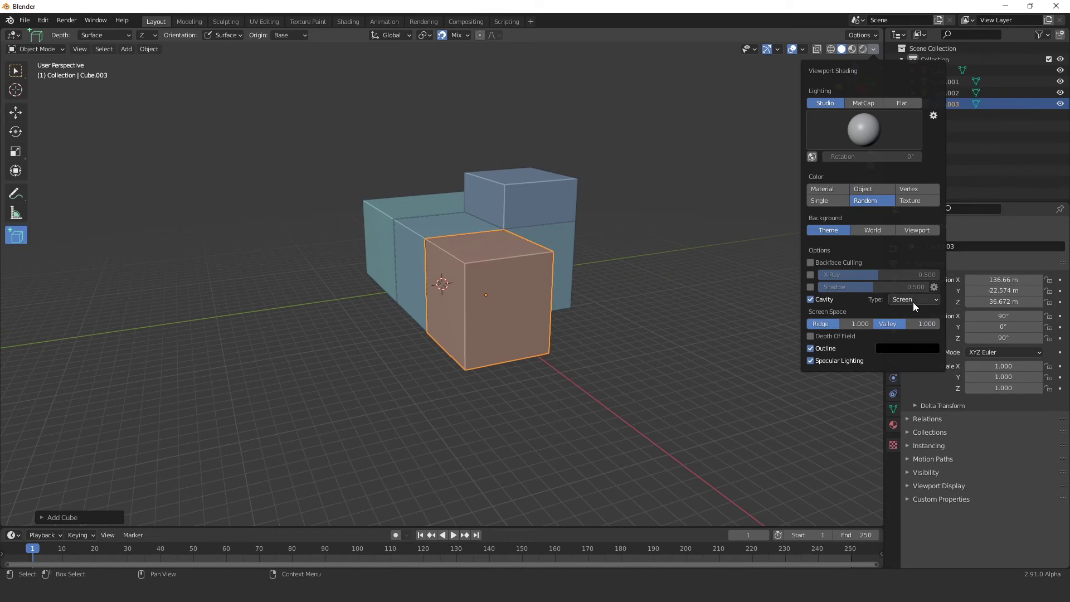
{"action": "mouse_move", "coordinate": [668, 290]}
{"action": "middle_mouse_down"}
{"action": "mouse_move", "coordinate": [779, 268]}
{"action": "mouse_move", "coordinate": [503, 119]}
{"action": "middle_mouse_up"}
{"action": "left_click", "coordinate": [465, 36]}
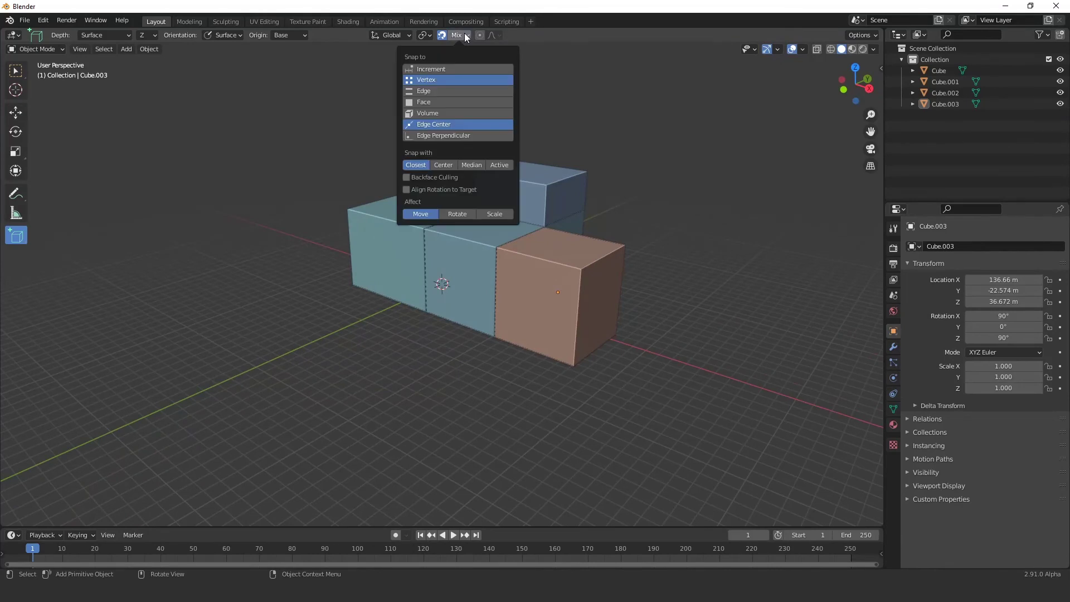
Toggle Edge, Face and Volume snap targets on and off, keeping Vertex and Edge Center
{"action": "left_click", "coordinate": [432, 91], "text": "shift"}
{"action": "left_click", "coordinate": [432, 110], "text": "shift"}
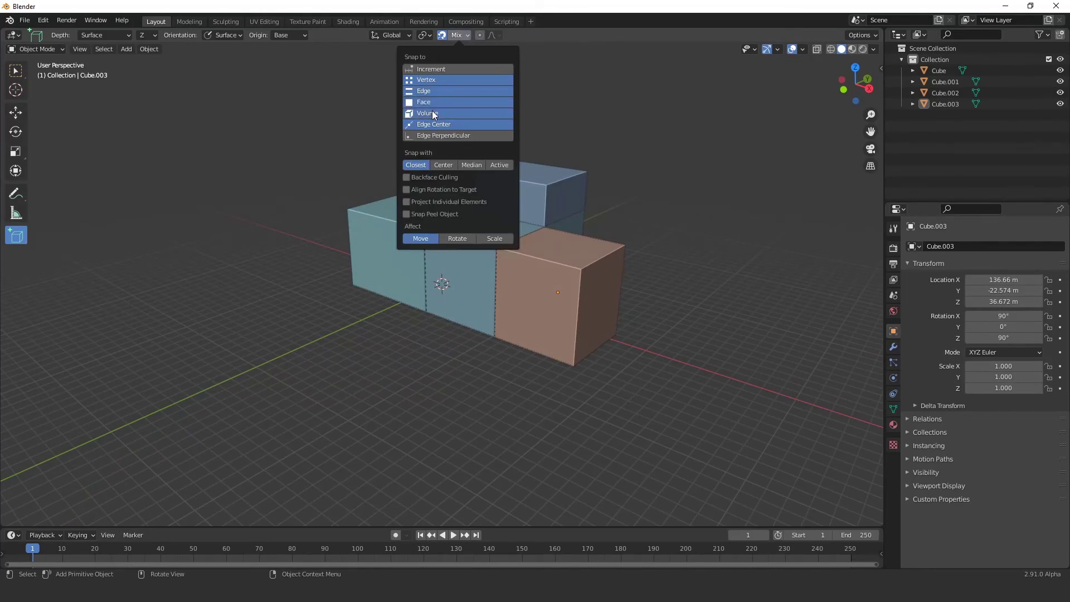
{"action": "left_click", "coordinate": [436, 112], "text": "shift"}
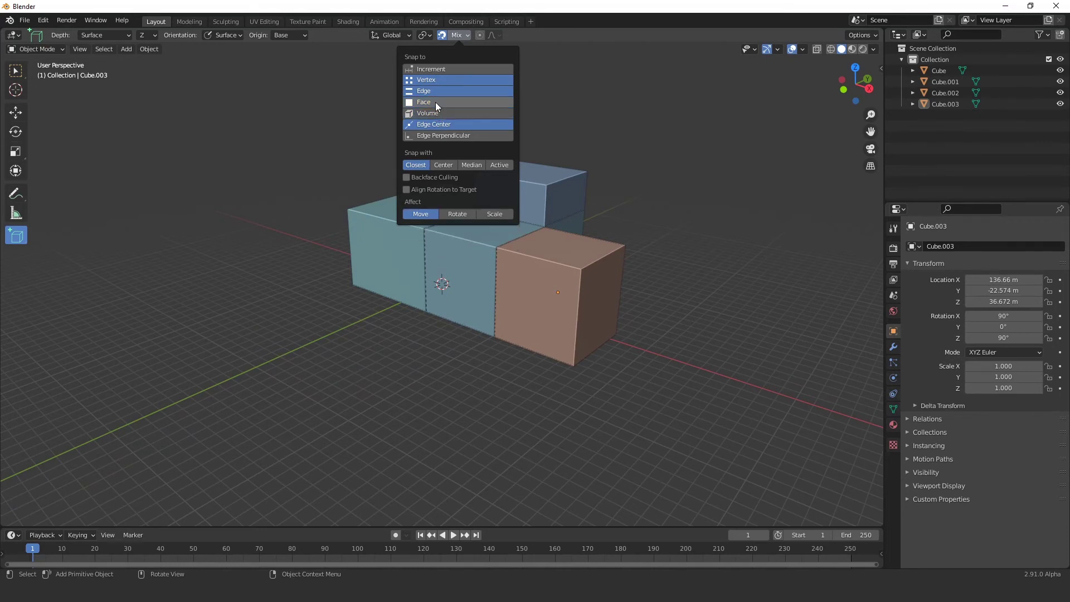
{"action": "left_click", "coordinate": [434, 91], "text": "shift"}
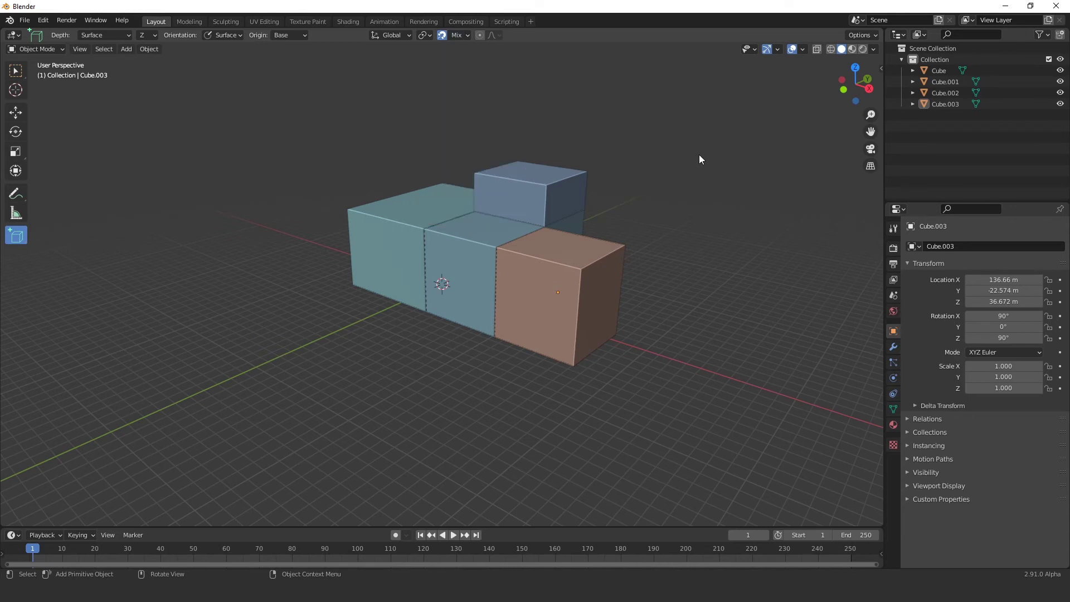
{"action": "mouse_move", "coordinate": [634, 198]}
{"action": "middle_mouse_down"}
{"action": "mouse_move", "coordinate": [790, 196]}
{"action": "mouse_move", "coordinate": [759, 191]}
{"action": "middle_mouse_up"}
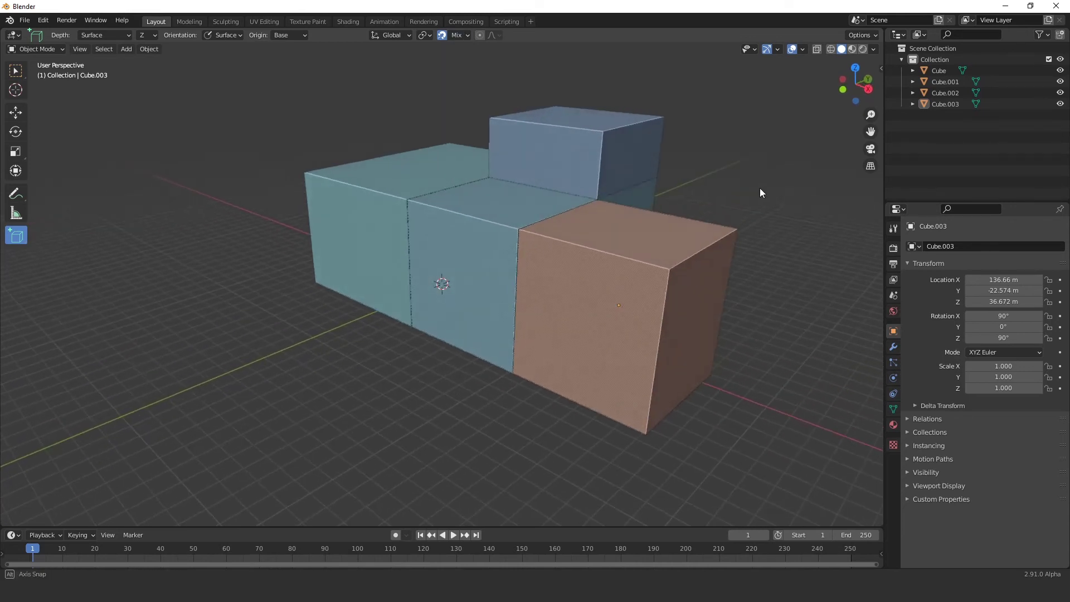
Open the Add Cube flyout listing Cube, Cone, Cylinder, UV Sphere and Ico Sphere
{"action": "scroll", "coordinate": [759, 191], "scroll_direction": "up", "scroll_amount": 2}
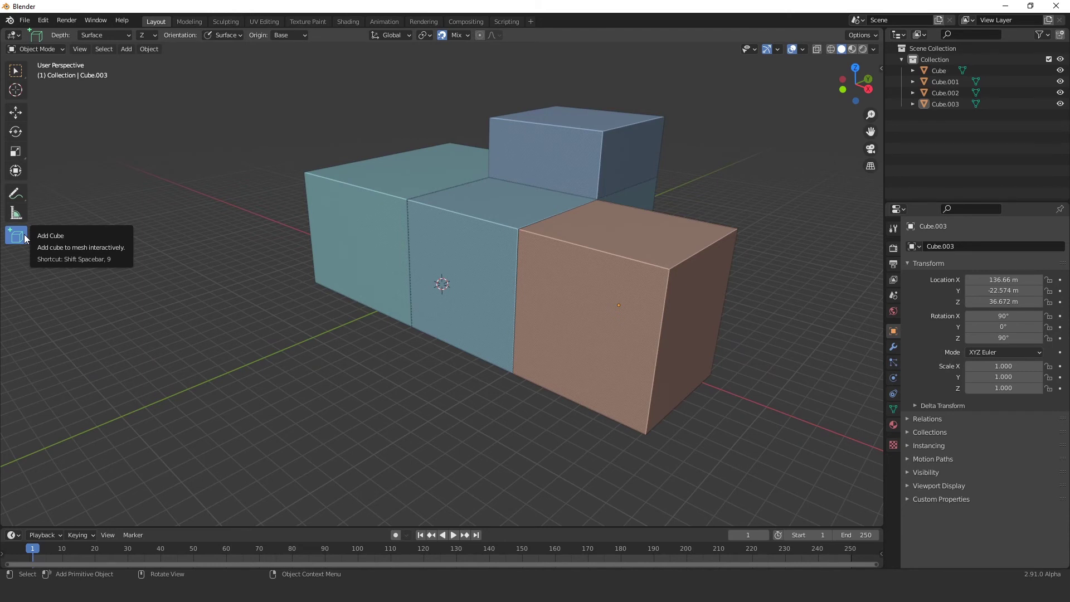
{"action": "left_click", "coordinate": [126, 49]}
{"action": "mouse_move", "coordinate": [140, 62]}
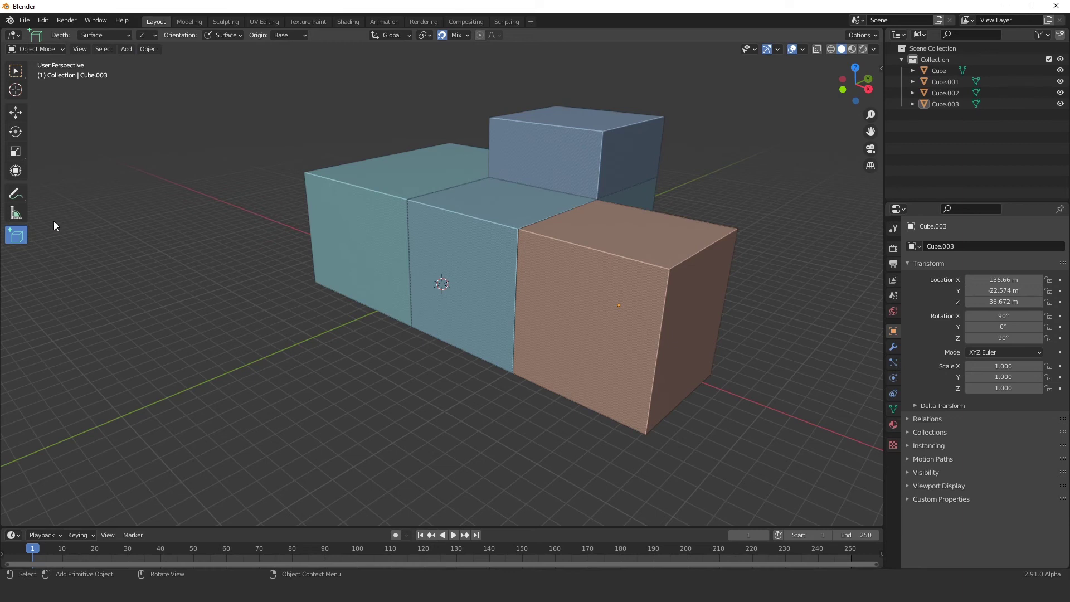
{"action": "left_click", "coordinate": [20, 236]}
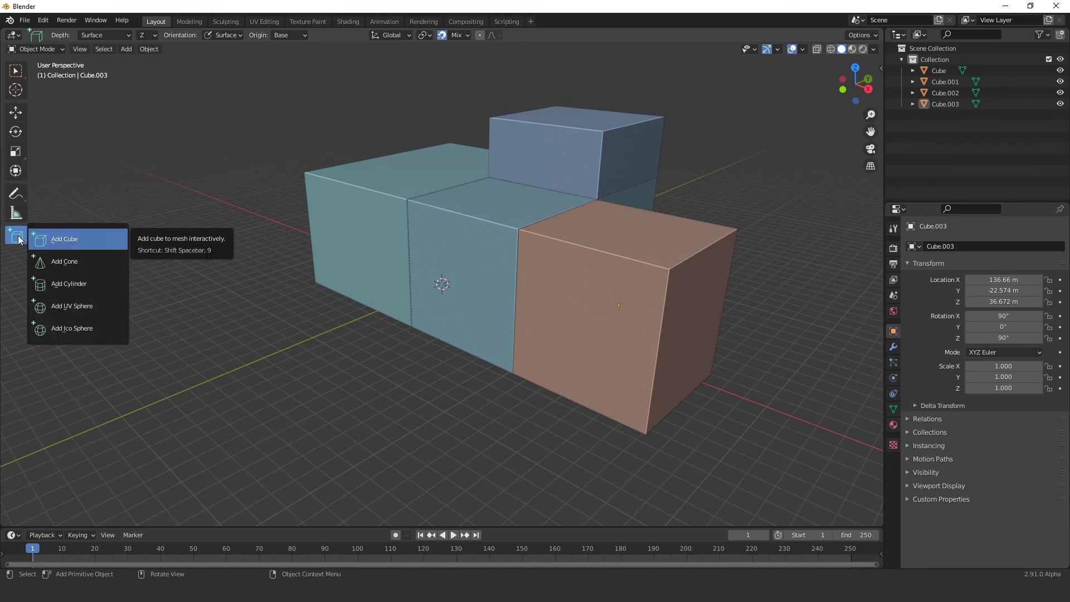
Draw a short wide cylinder on the grid with Add Cylinder, keeping Ngon cap fill
{"action": "left_click", "coordinate": [20, 239]}
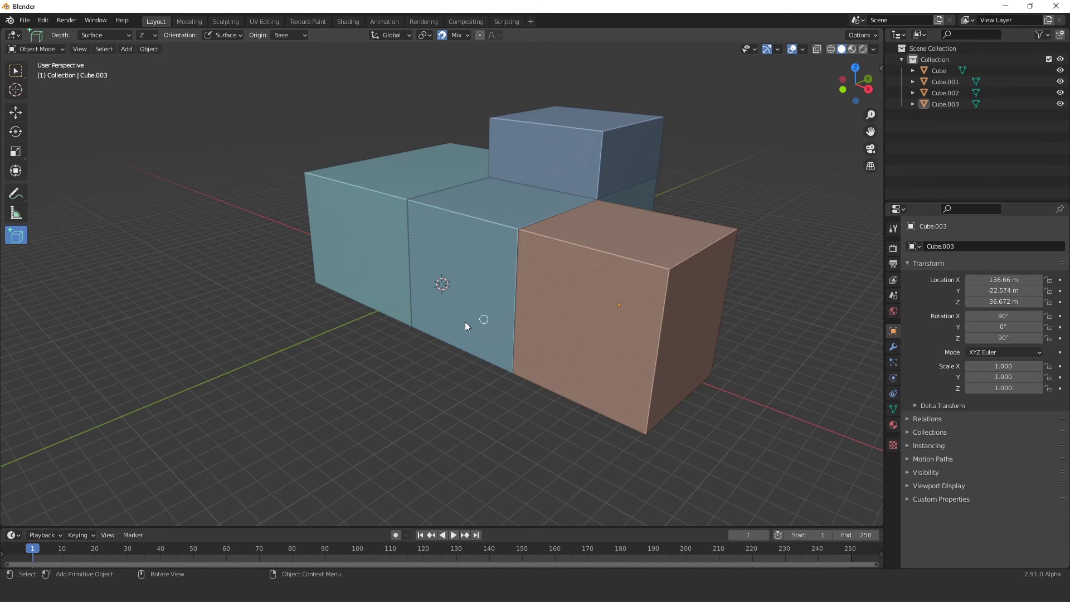
{"action": "scroll", "coordinate": [465, 322], "scroll_direction": "down", "scroll_amount": 3}
{"action": "left_click", "coordinate": [15, 244]}
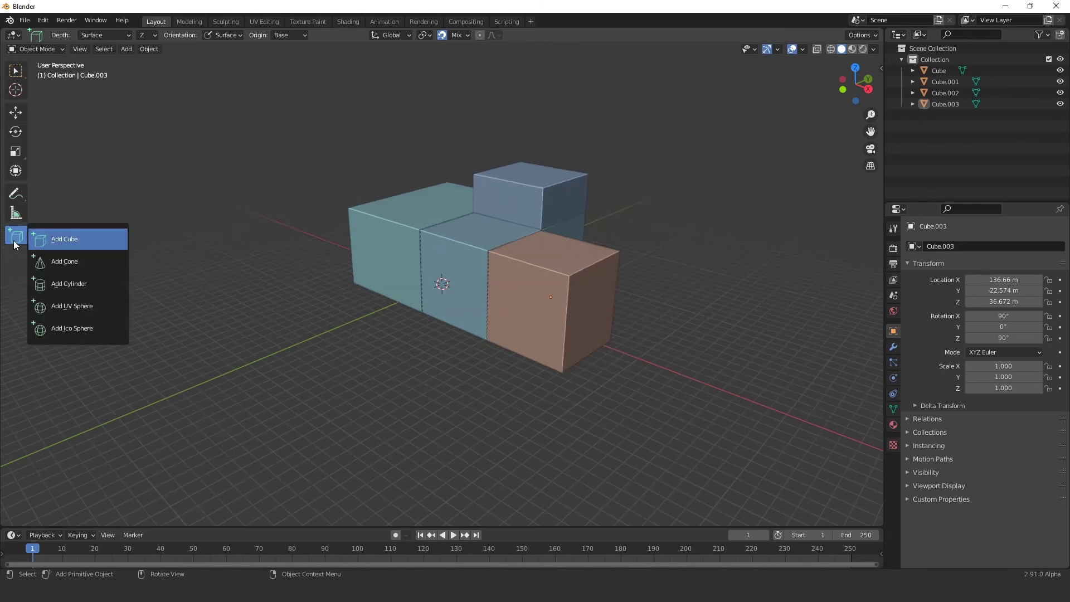
{"action": "left_click", "coordinate": [69, 283]}
{"action": "left_click_drag", "start_coordinate": [297, 373], "coordinate": [276, 461]}
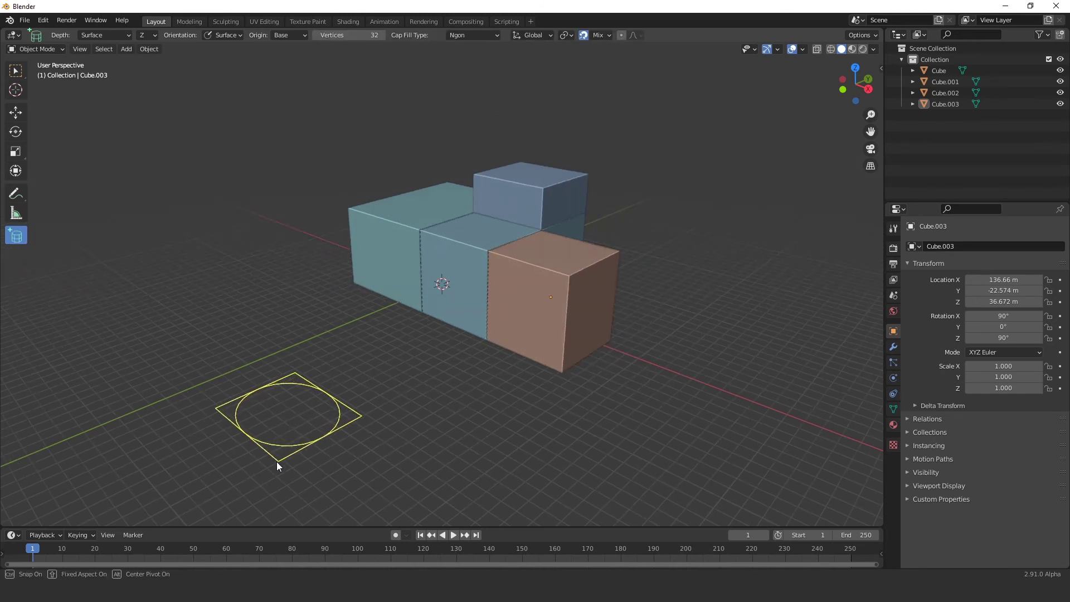
{"action": "left_click", "coordinate": [289, 410]}
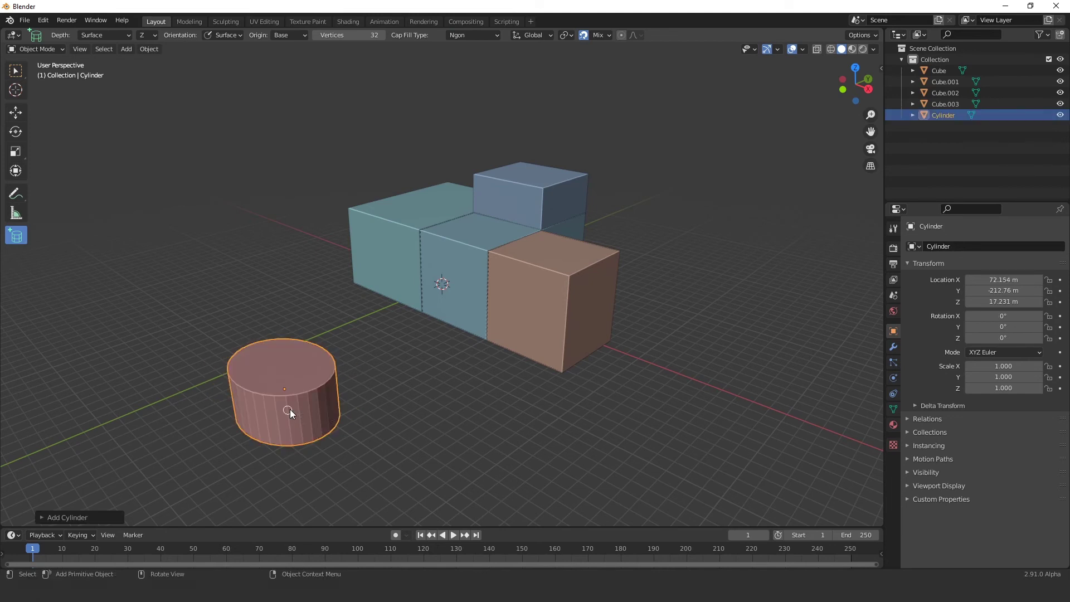
{"action": "left_click", "coordinate": [72, 518]}
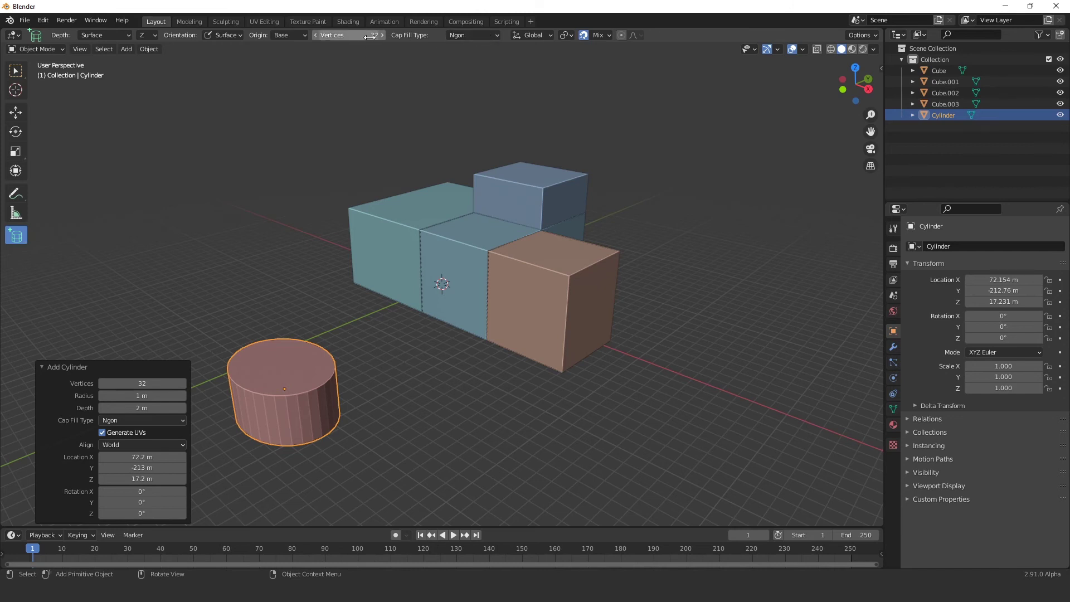
{"action": "left_click", "coordinate": [488, 35]}
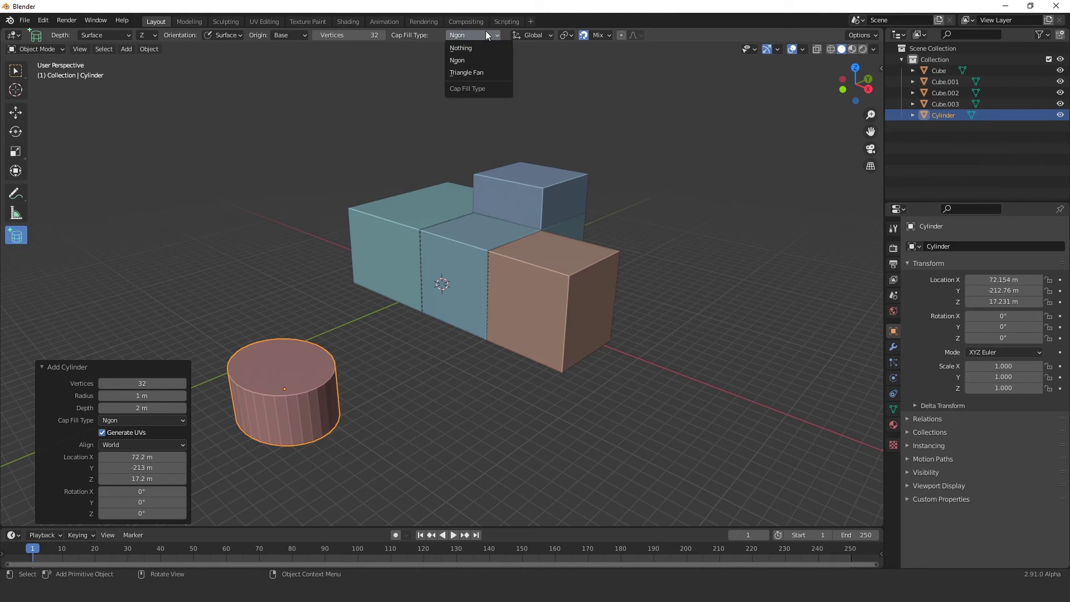
{"action": "left_click", "coordinate": [487, 35]}
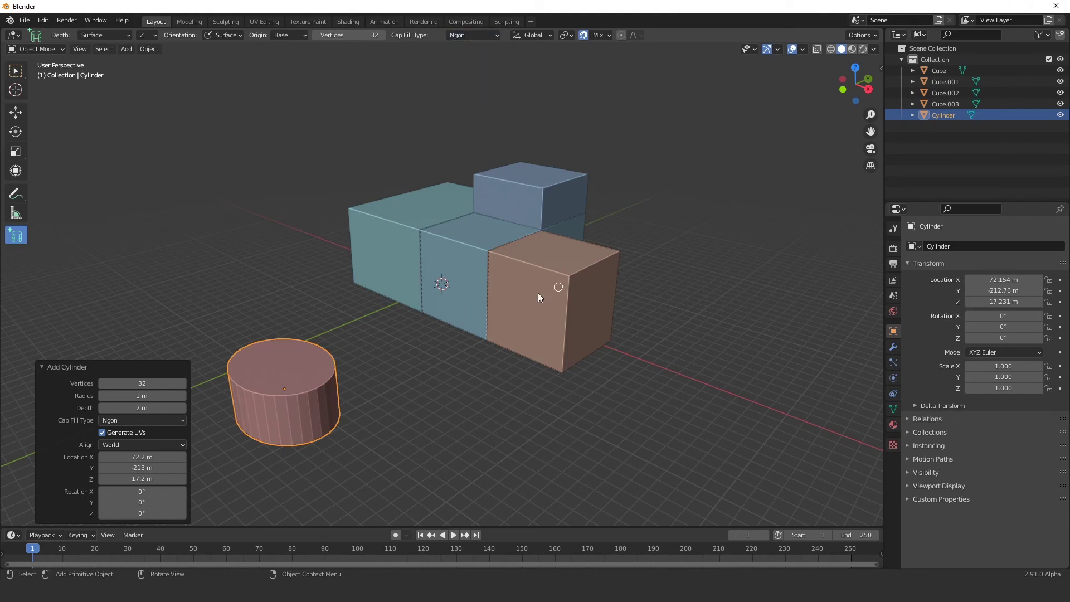
Set cylinder vertices to 16 and draw a tall thin cylinder at the lower right
{"action": "left_click", "coordinate": [360, 34]}
{"action": "type", "text": "16"}
{"action": "key", "text": "Return"}
{"action": "left_click_drag", "start_coordinate": [623, 413], "coordinate": [655, 465]}
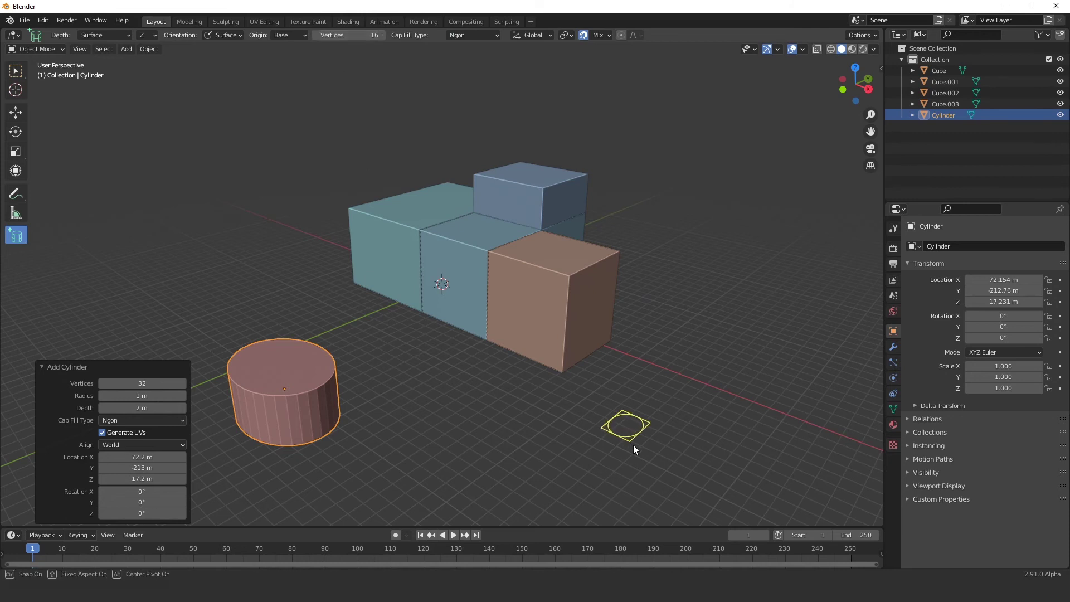
{"action": "left_click", "coordinate": [670, 349]}
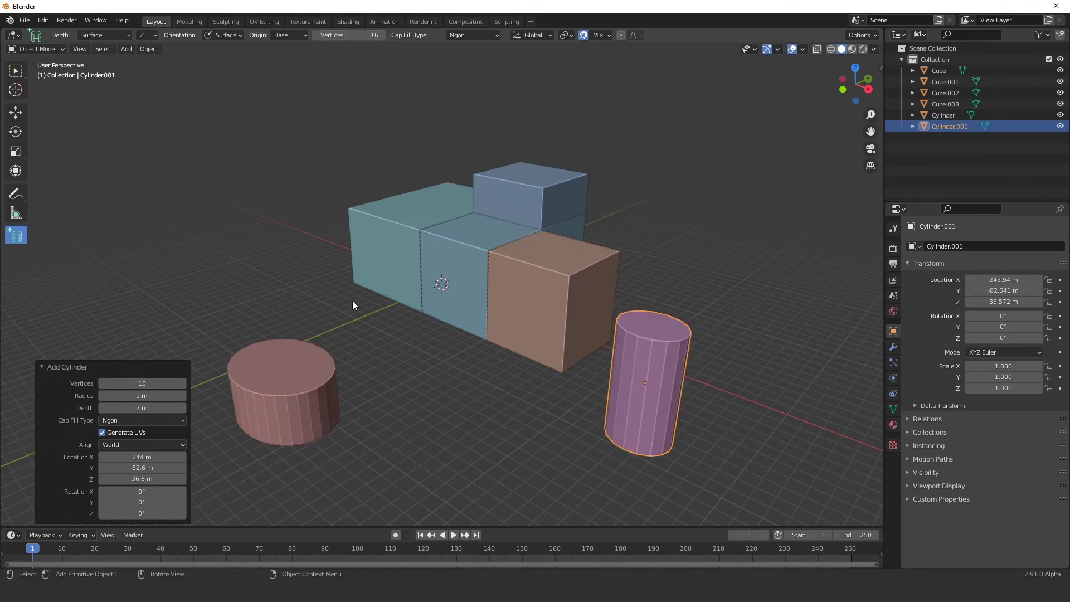
Set vertices back to 32 and draw a raised cylinder left of the cubes
{"action": "left_click", "coordinate": [357, 38]}
{"action": "type", "text": "32"}
{"action": "key", "text": "Return"}
{"action": "left_click_drag", "start_coordinate": [246, 274], "coordinate": [222, 320]}
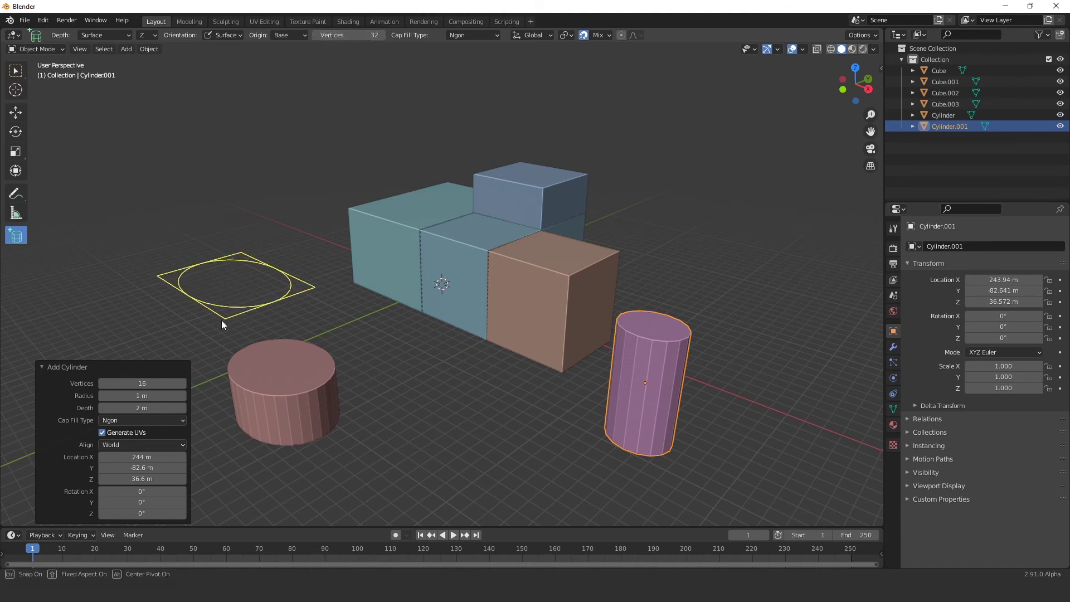
{"action": "left_click", "coordinate": [230, 231]}
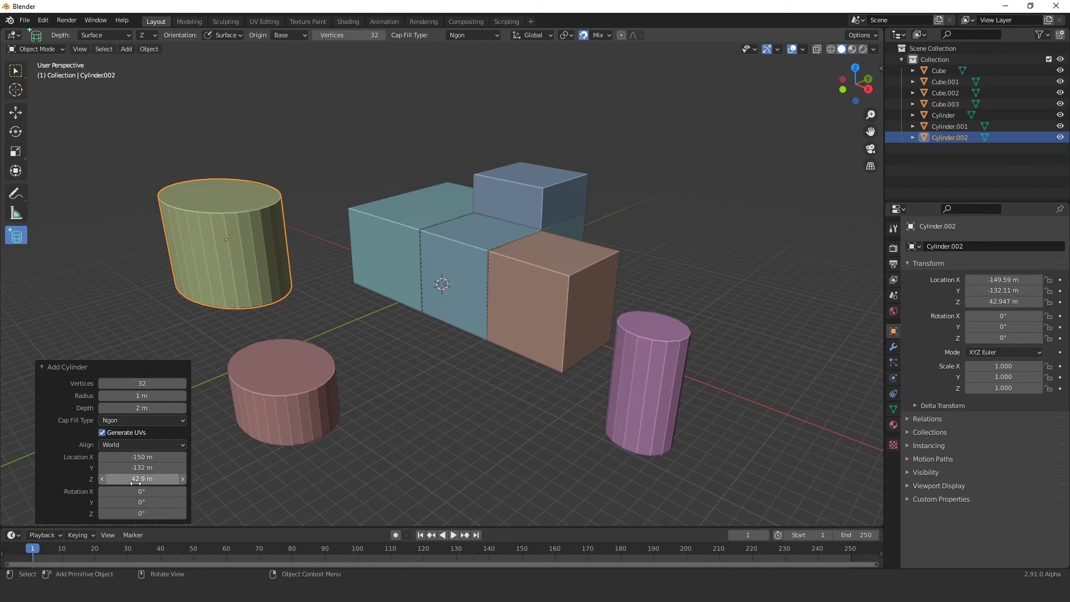
{"action": "mouse_move", "coordinate": [345, 380]}
{"action": "middle_mouse_down"}
{"action": "mouse_move", "coordinate": [372, 375]}
{"action": "mouse_move", "coordinate": [310, 382]}
{"action": "mouse_move", "coordinate": [482, 357]}
{"action": "mouse_move", "coordinate": [115, 297]}
{"action": "middle_mouse_up"}
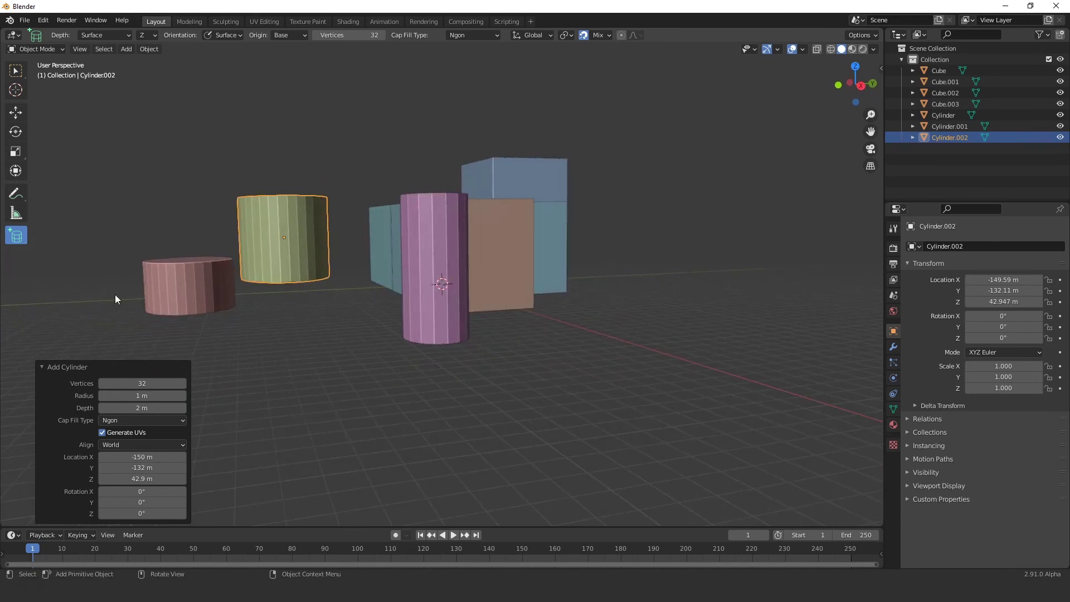
Switch to the Add Cube tool with snapping set to vertices
{"action": "left_click", "coordinate": [18, 233]}
{"action": "left_click", "coordinate": [59, 243]}
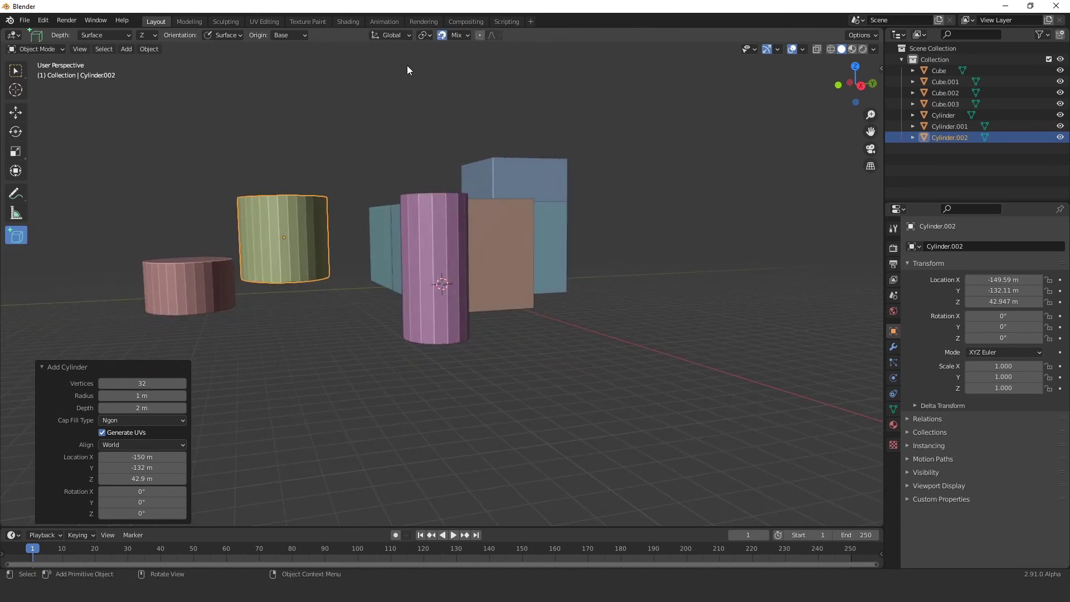
{"action": "left_click", "coordinate": [455, 35]}
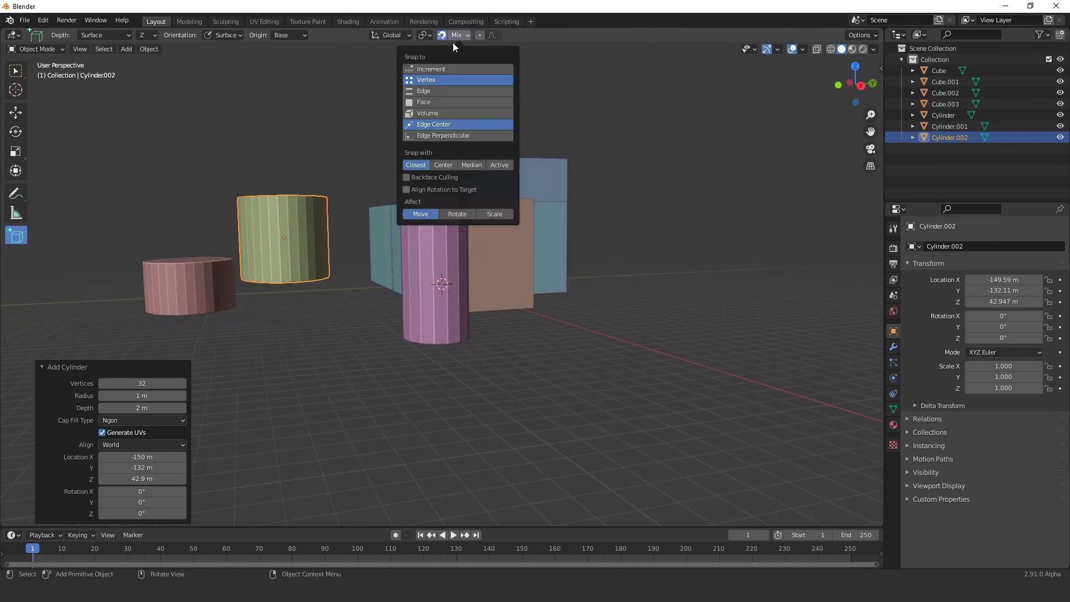
{"action": "left_click", "coordinate": [409, 127]}
{"action": "left_click", "coordinate": [437, 80]}
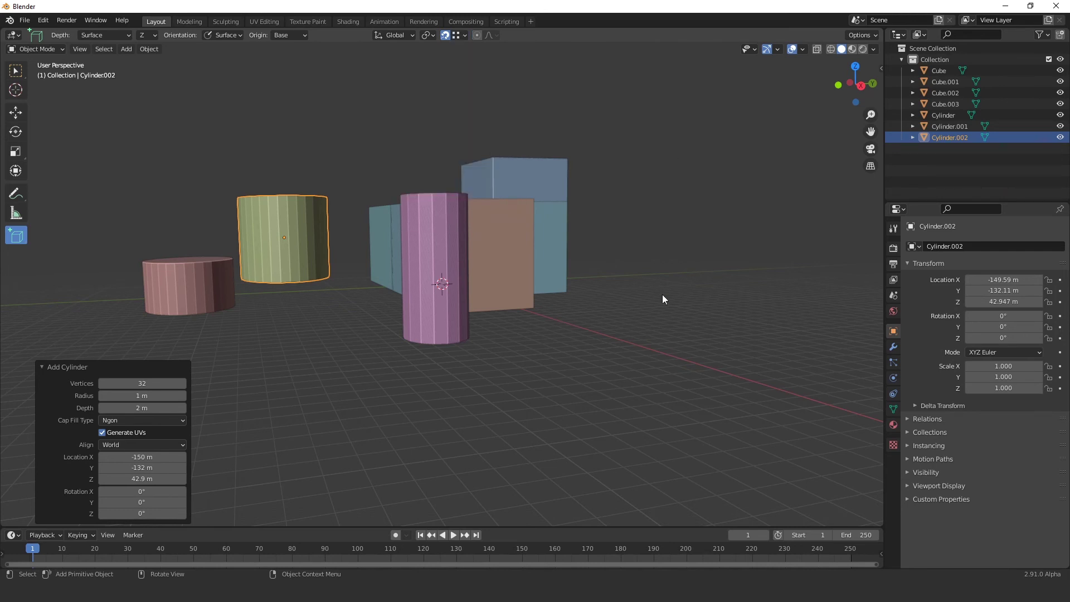
Draw thin slab boxes on the pink cylinder and from the purple cylinder's top
{"action": "mouse_move", "coordinate": [662, 294]}
{"action": "middle_mouse_down"}
{"action": "mouse_move", "coordinate": [592, 343]}
{"action": "mouse_move", "coordinate": [489, 309]}
{"action": "middle_mouse_up"}
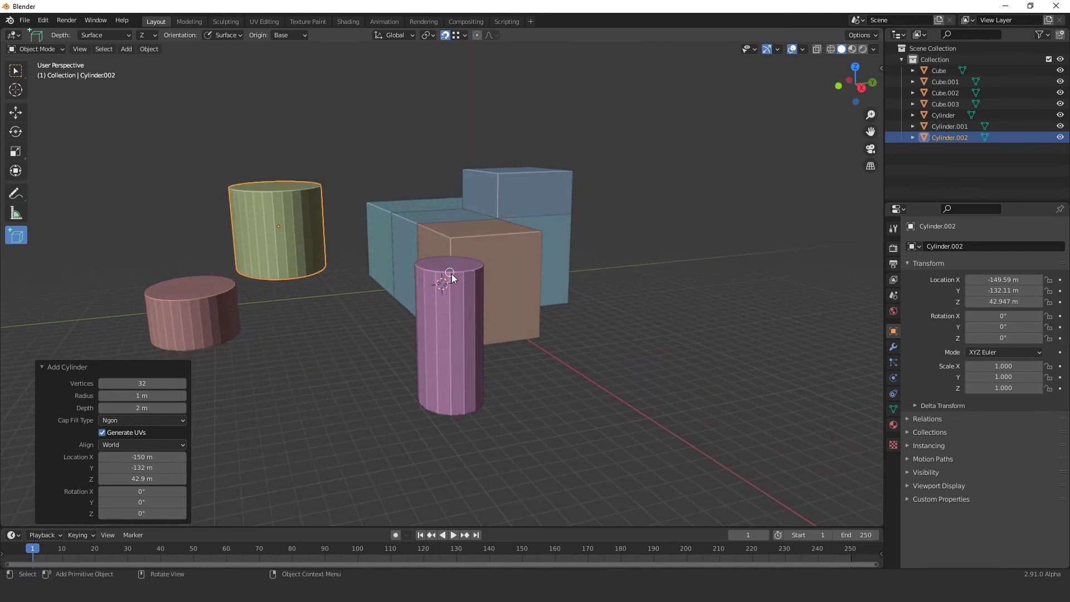
{"action": "left_click_drag", "start_coordinate": [451, 273], "coordinate": [489, 450]}
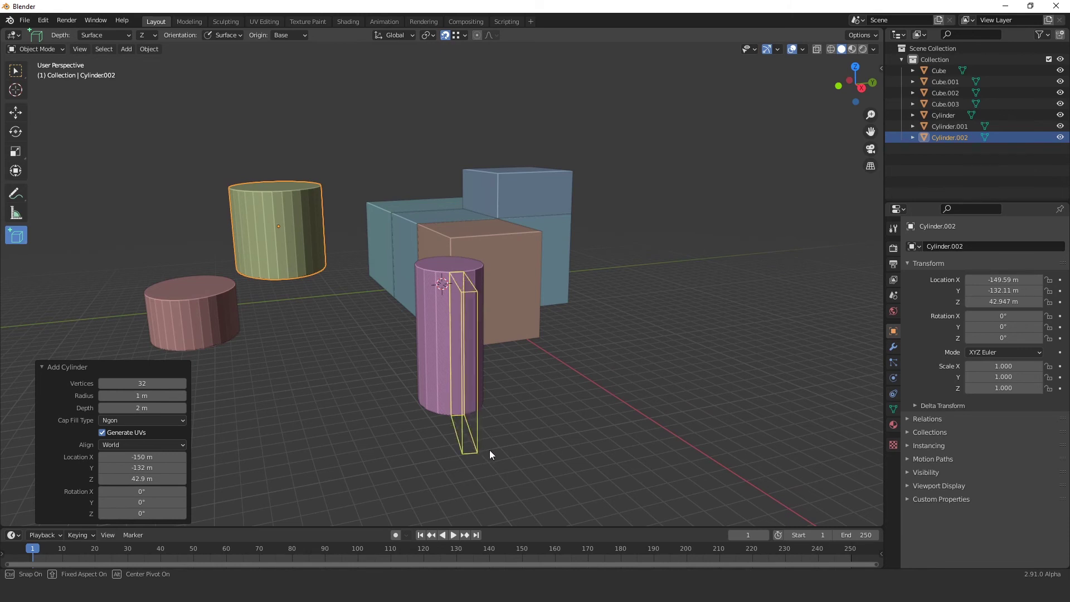
{"action": "left_click", "coordinate": [529, 446]}
{"action": "mouse_move", "coordinate": [529, 447]}
{"action": "middle_mouse_down"}
{"action": "mouse_move", "coordinate": [502, 433]}
{"action": "mouse_move", "coordinate": [510, 430]}
{"action": "middle_mouse_up"}
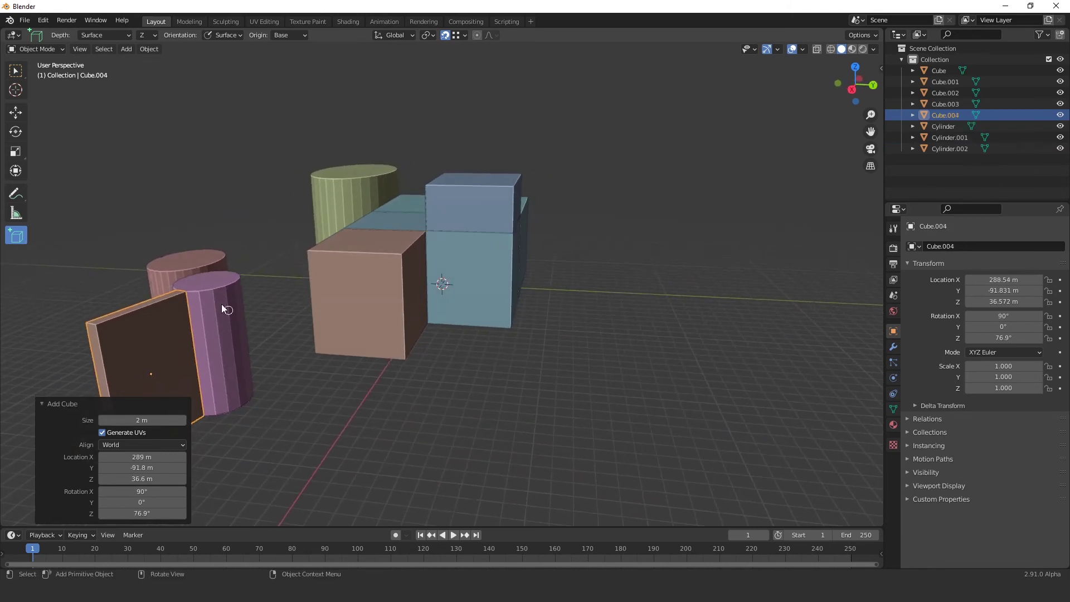
{"action": "left_click_drag", "start_coordinate": [203, 291], "coordinate": [230, 347]}
{"action": "key", "text": "Escape"}
{"action": "mouse_move", "coordinate": [202, 293]}
{"action": "left_mouse_down"}
{"action": "mouse_move", "coordinate": [292, 511]}
{"action": "mouse_move", "coordinate": [224, 409]}
{"action": "left_mouse_up"}
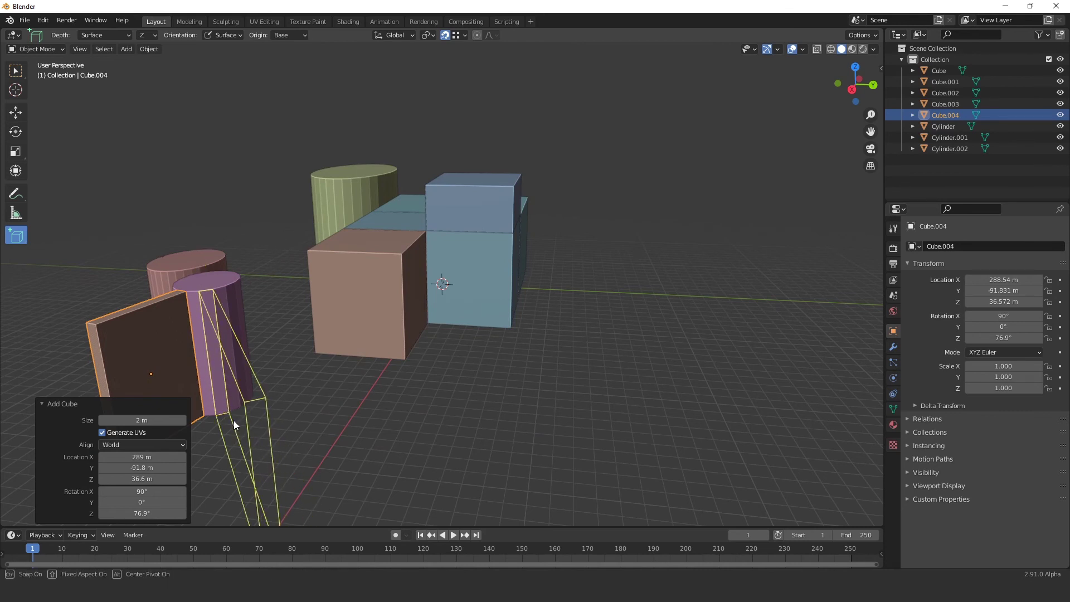
{"action": "left_click", "coordinate": [233, 420]}
Add a slab box running down the cylinder's side
{"action": "mouse_move", "coordinate": [364, 384]}
{"action": "middle_mouse_down"}
{"action": "mouse_move", "coordinate": [402, 377]}
{"action": "mouse_move", "coordinate": [465, 396]}
{"action": "mouse_move", "coordinate": [435, 396]}
{"action": "mouse_move", "coordinate": [498, 328]}
{"action": "middle_mouse_up"}
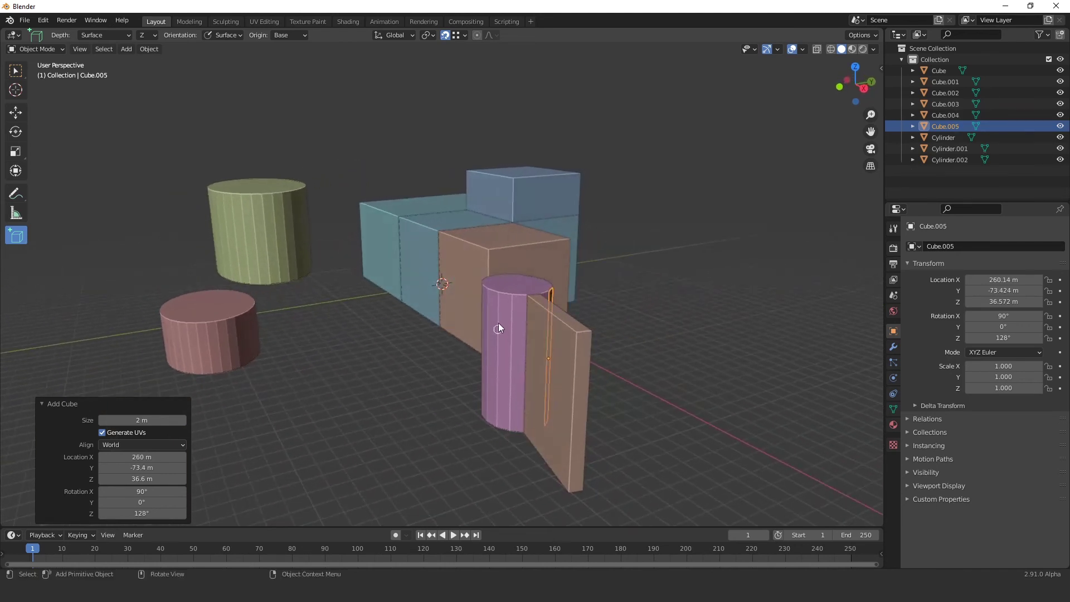
{"action": "left_click_drag", "start_coordinate": [502, 293], "coordinate": [505, 418]}
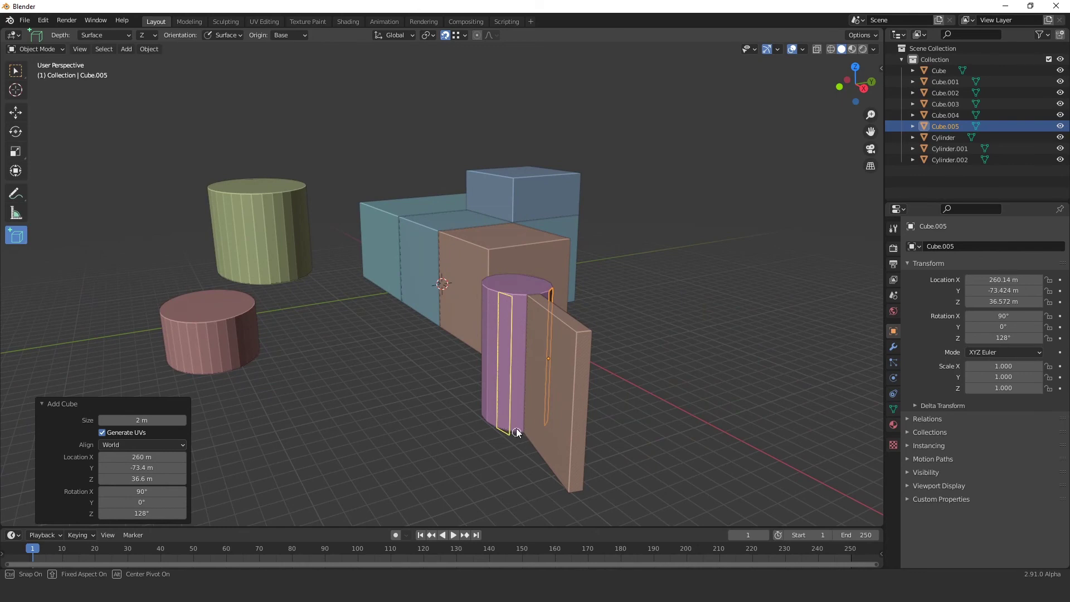
{"action": "key", "text": "Escape"}
{"action": "scroll", "coordinate": [610, 377], "scroll_direction": "up", "scroll_amount": 2}
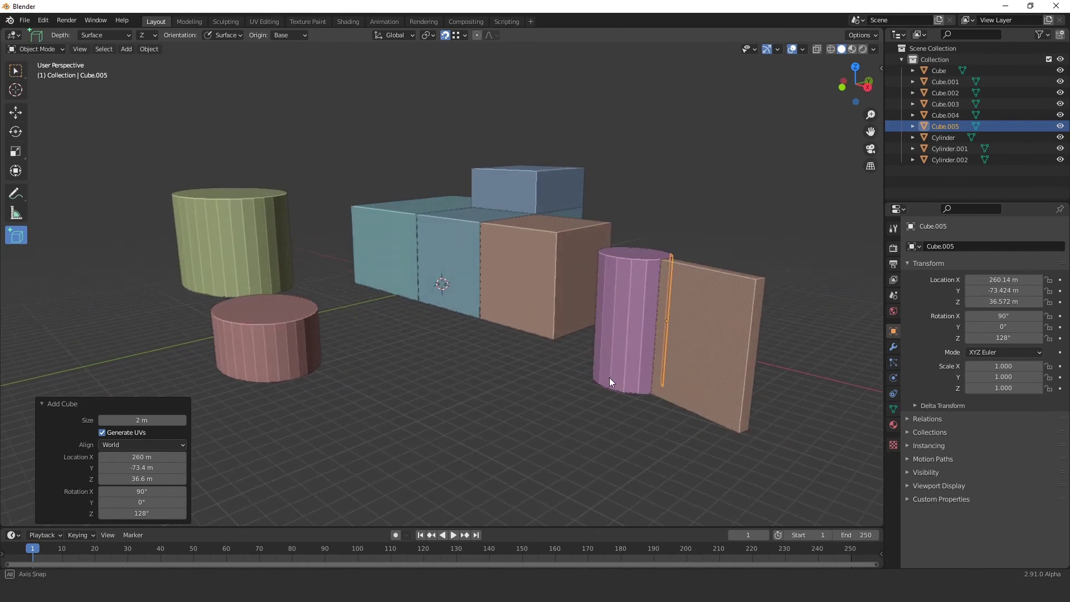
{"action": "scroll", "coordinate": [641, 340], "scroll_direction": "up", "scroll_amount": 1}
{"action": "middle_click_drag", "start_coordinate": [670, 305], "coordinate": [624, 279]}
{"action": "left_click_drag", "start_coordinate": [611, 241], "coordinate": [622, 440]}
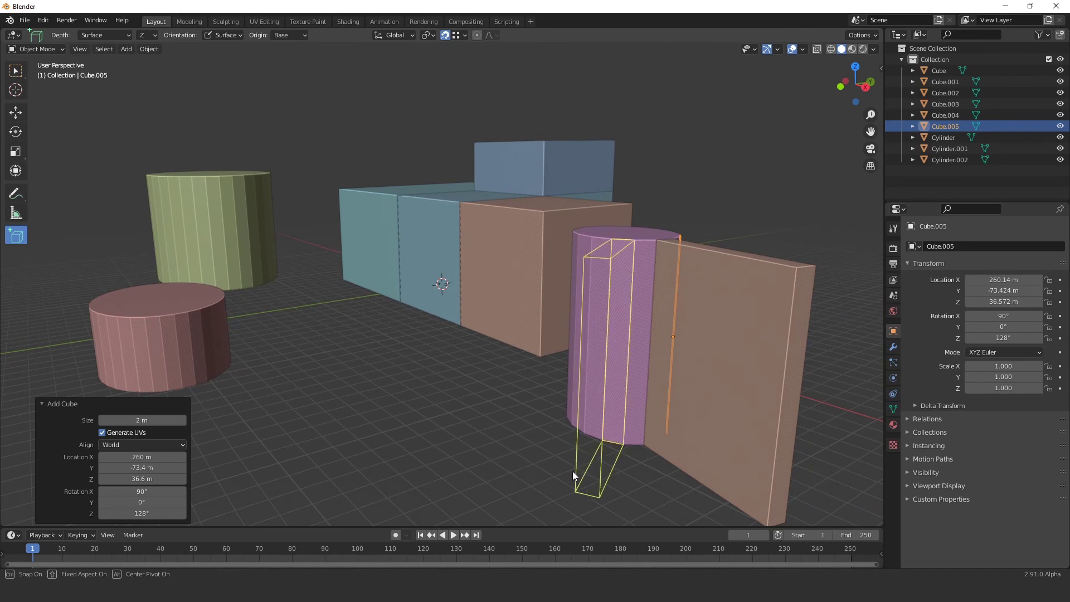
{"action": "left_click", "coordinate": [544, 488]}
Add another slab box on the existing slab, then view the pink slab and cylinder
{"action": "scroll", "coordinate": [629, 413], "scroll_direction": "down", "scroll_amount": 4}
{"action": "mouse_move", "coordinate": [509, 440]}
{"action": "middle_mouse_down"}
{"action": "mouse_move", "coordinate": [459, 437]}
{"action": "mouse_move", "coordinate": [515, 420]}
{"action": "middle_mouse_up"}
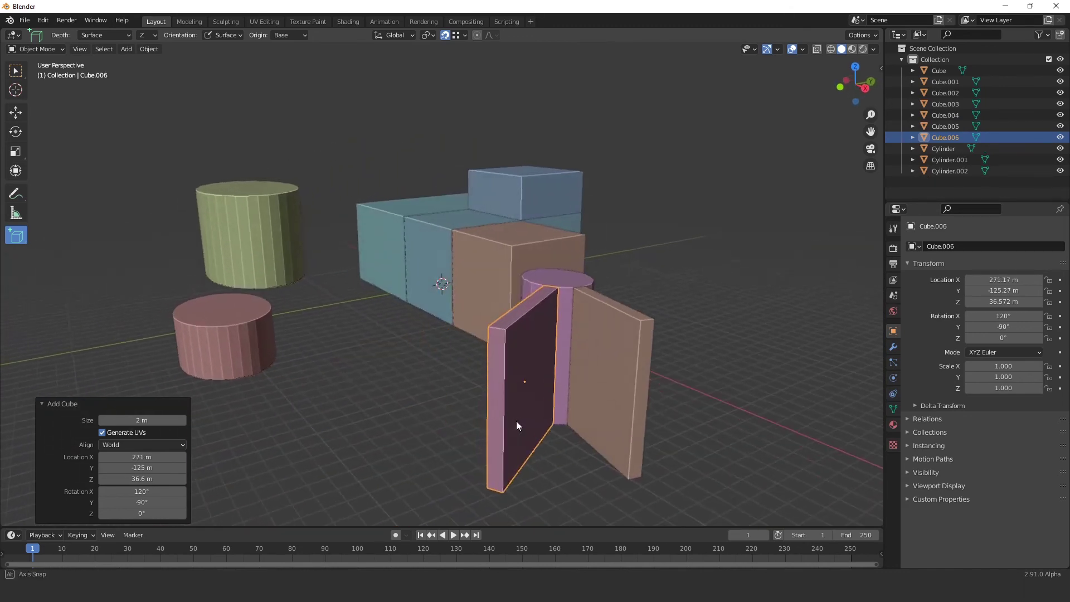
{"action": "left_click_drag", "start_coordinate": [489, 332], "coordinate": [513, 489]}
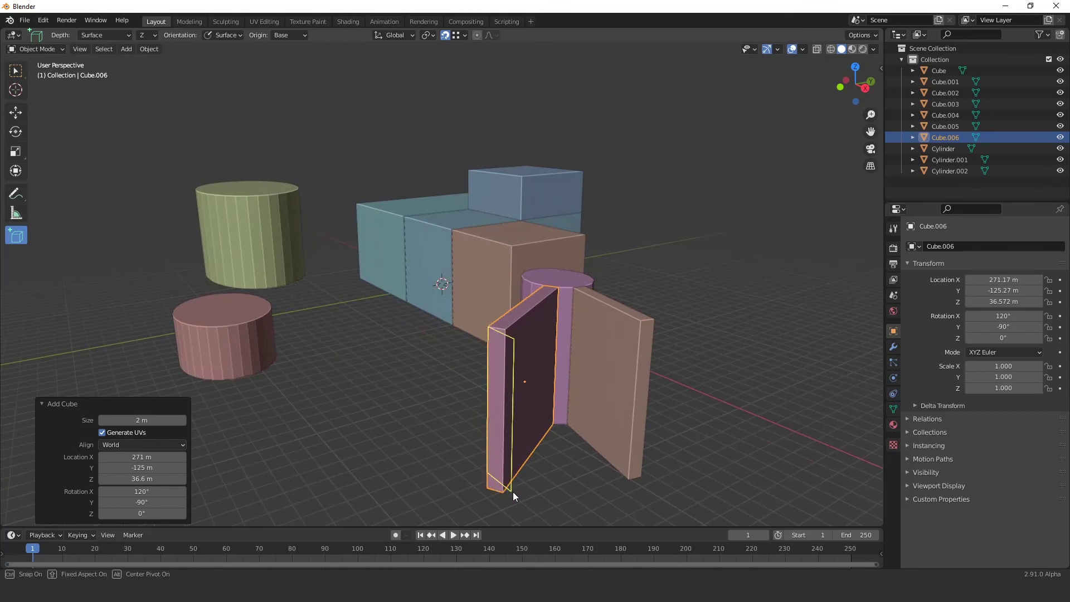
{"action": "key", "text": "Escape"}
{"action": "middle_click_drag", "start_coordinate": [587, 449], "coordinate": [600, 436]}
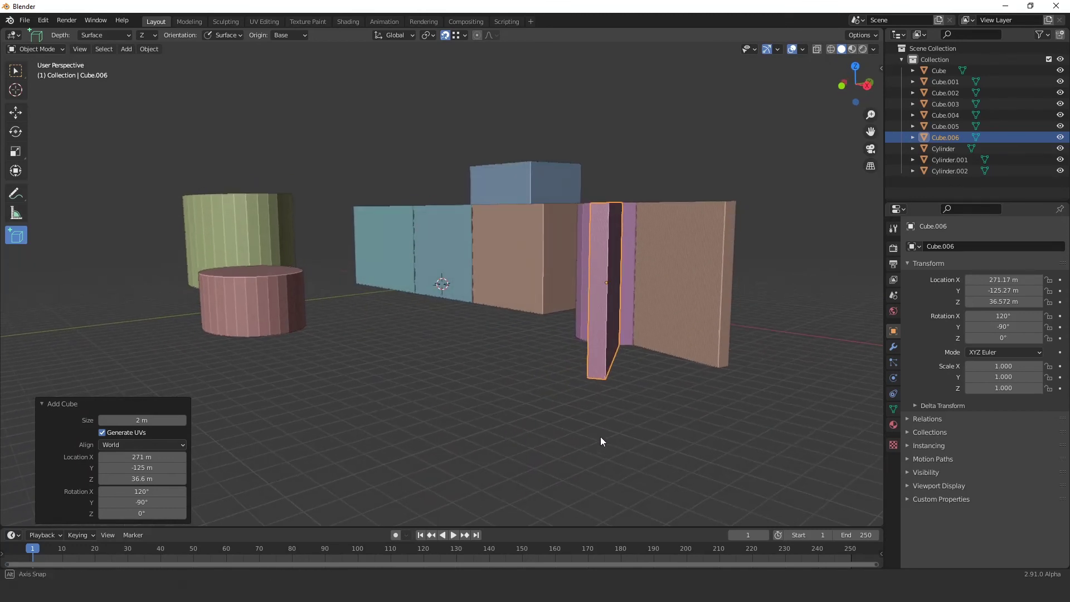
{"action": "left_click_drag", "start_coordinate": [594, 396], "coordinate": [566, 266]}
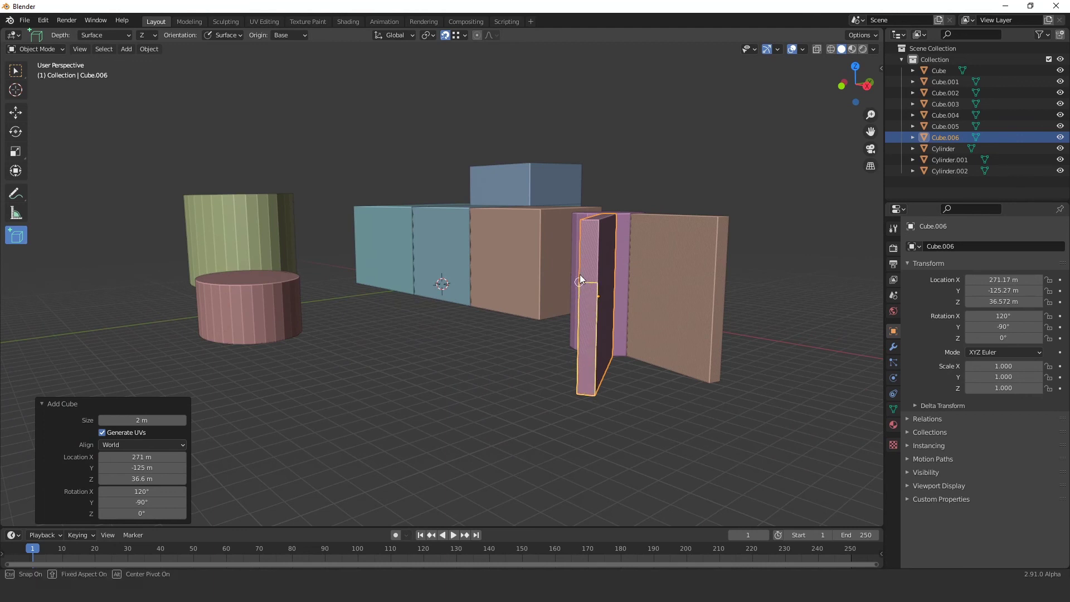
{"action": "left_click", "coordinate": [539, 373]}
{"action": "mouse_move", "coordinate": [602, 422]}
{"action": "middle_mouse_down"}
{"action": "mouse_move", "coordinate": [616, 454]}
{"action": "mouse_move", "coordinate": [618, 441]}
{"action": "mouse_move", "coordinate": [566, 433]}
{"action": "mouse_move", "coordinate": [493, 455]}
{"action": "middle_mouse_up"}
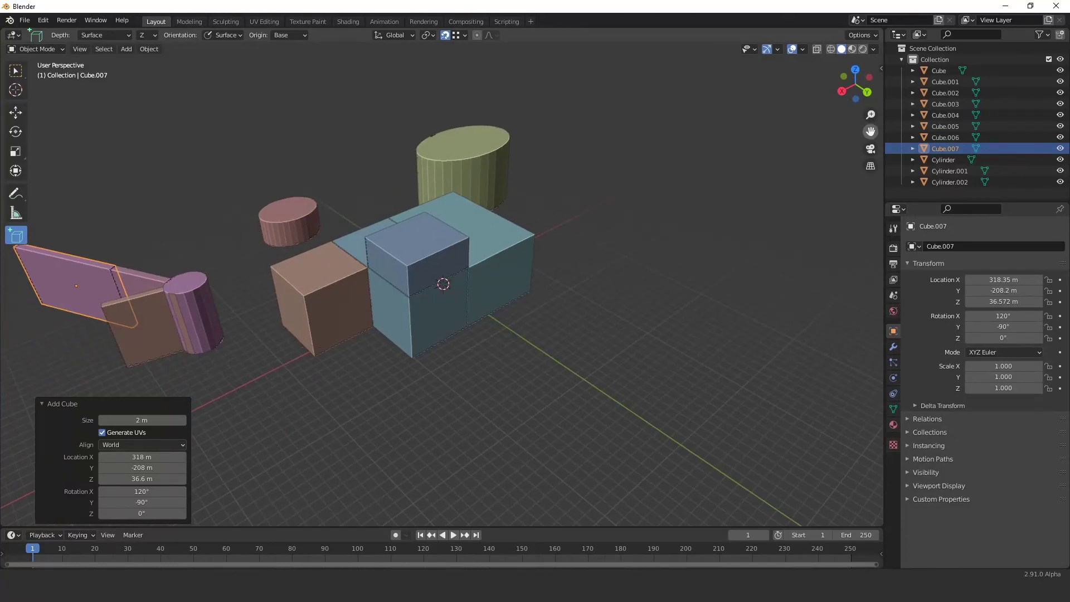
{"action": "middle_click_drag", "start_coordinate": [831, 152], "coordinate": [544, 251]}
{"action": "scroll", "coordinate": [393, 248], "scroll_direction": "up", "scroll_amount": 4}
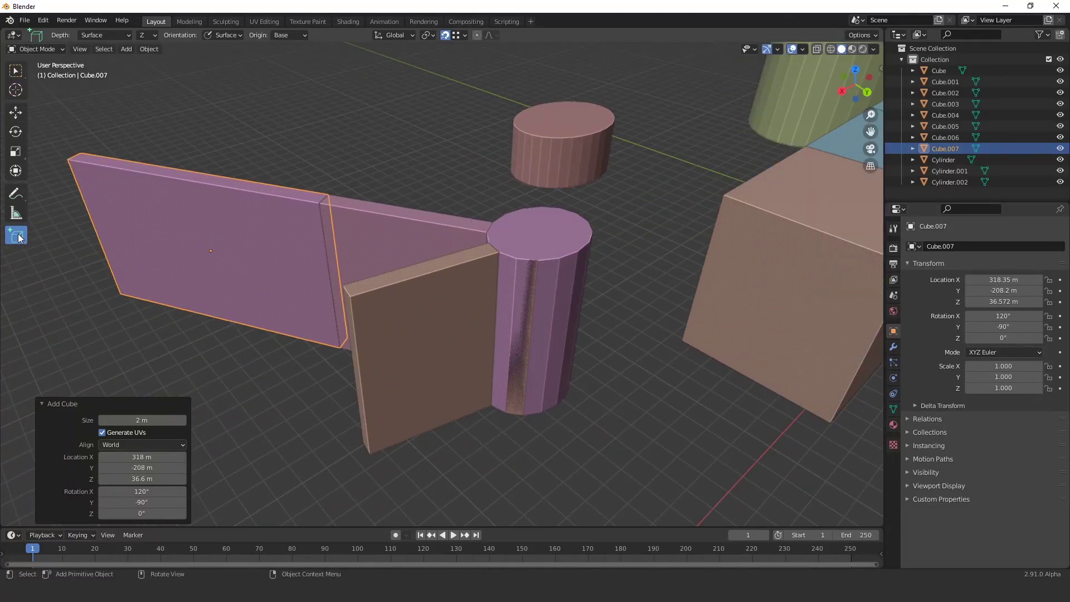
Set Origin to Center and stack slim Cylinder.003 on the purple cylinder's top
{"action": "left_click_drag", "start_coordinate": [18, 237], "coordinate": [84, 279]}
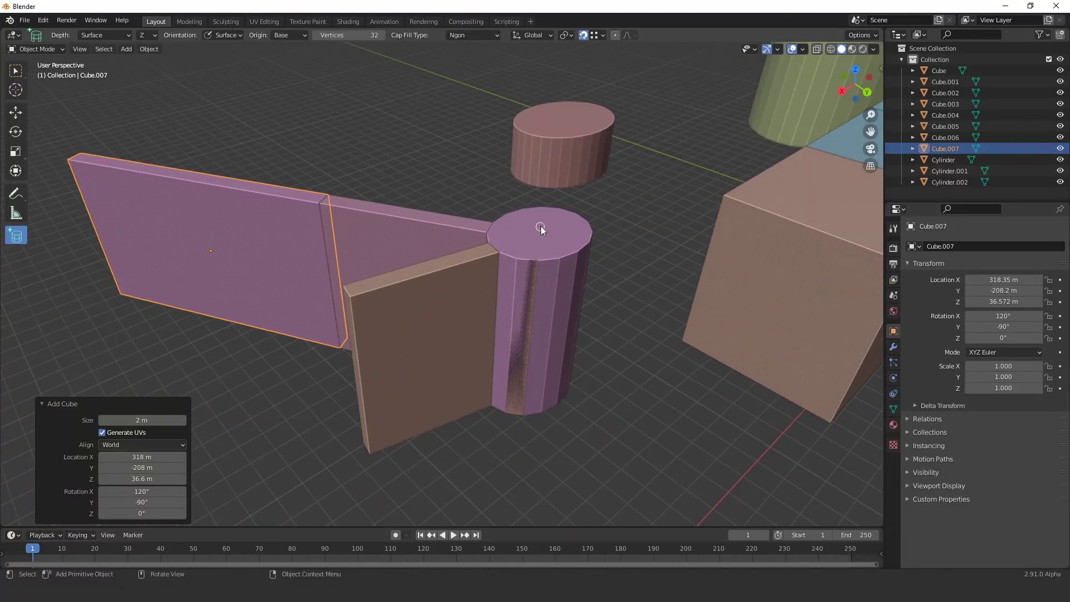
{"action": "left_click_drag", "start_coordinate": [541, 226], "coordinate": [545, 240]}
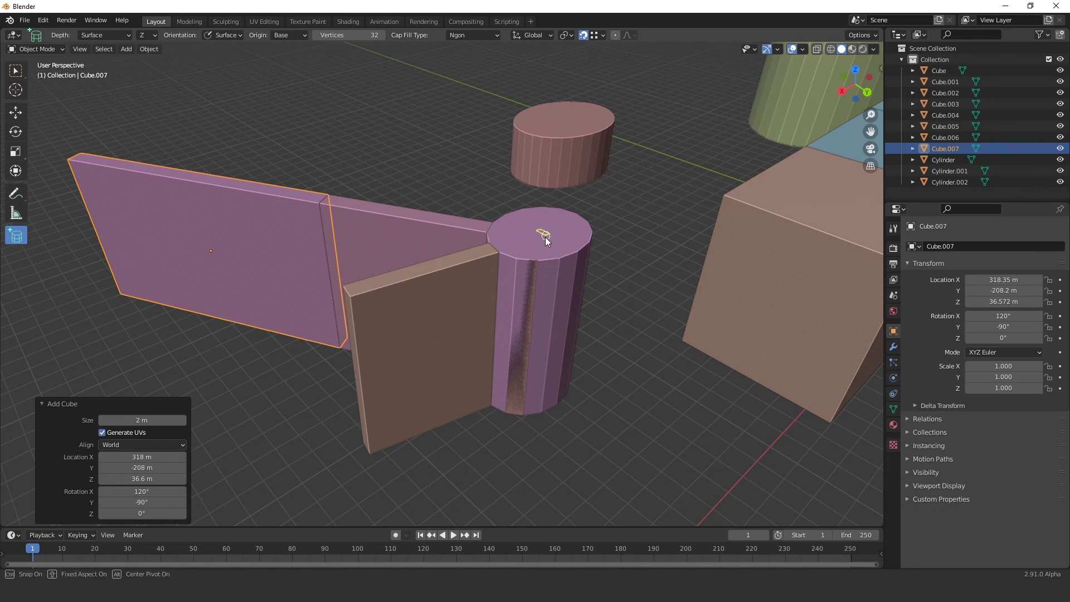
{"action": "right_click", "coordinate": [546, 240]}
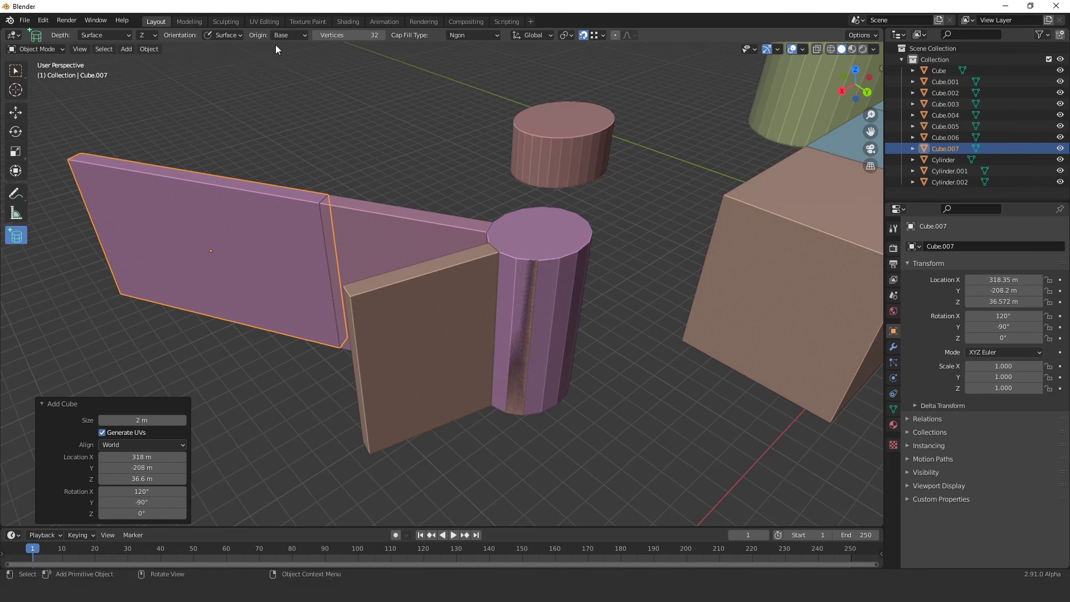
{"action": "left_click", "coordinate": [288, 35]}
{"action": "left_click", "coordinate": [286, 60]}
{"action": "left_click_drag", "start_coordinate": [540, 228], "coordinate": [550, 212]}
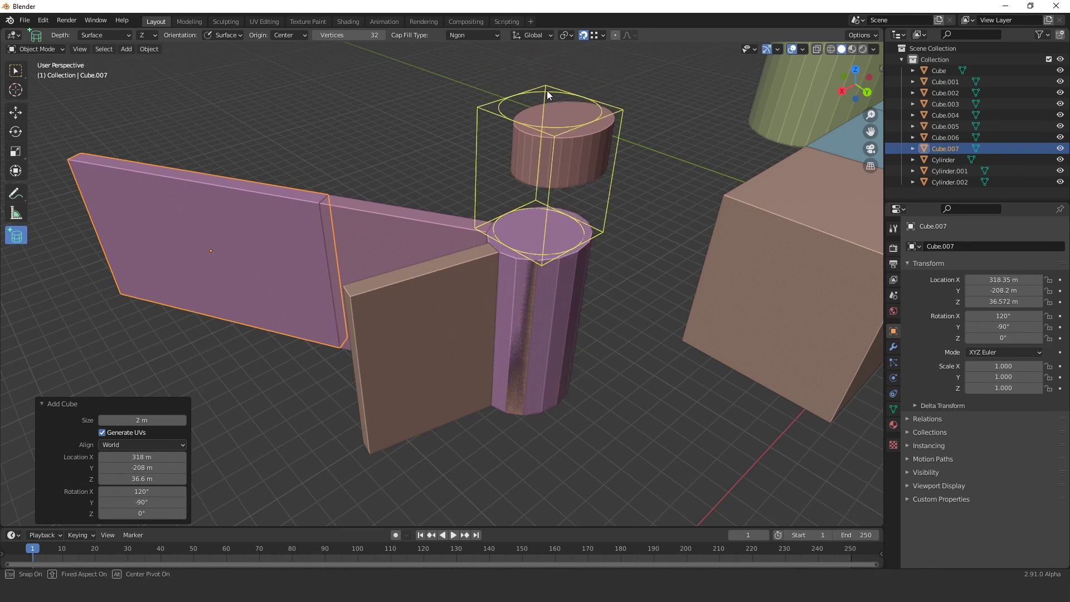
{"action": "left_click", "coordinate": [546, 90]}
{"action": "mouse_move", "coordinate": [607, 252]}
{"action": "middle_mouse_down"}
{"action": "mouse_move", "coordinate": [626, 318]}
{"action": "mouse_move", "coordinate": [598, 323]}
{"action": "middle_mouse_up"}
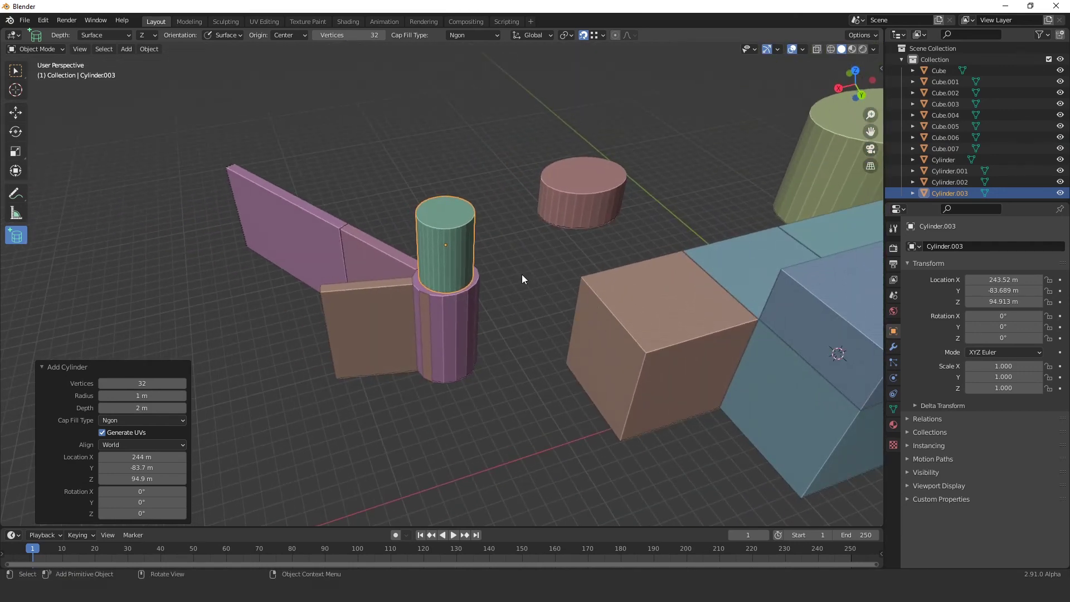
{"action": "middle_click_drag", "start_coordinate": [527, 296], "coordinate": [553, 277]}
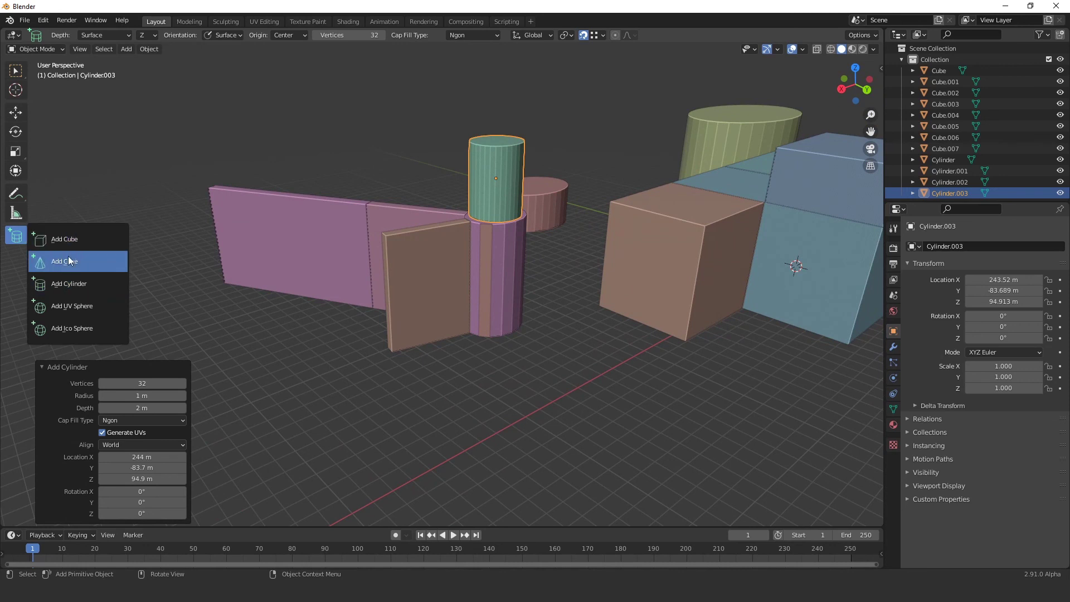
Switch to Add Cube, add Edge Center snapping and set Origin to Base
{"action": "left_click_drag", "start_coordinate": [15, 237], "coordinate": [56, 239]}
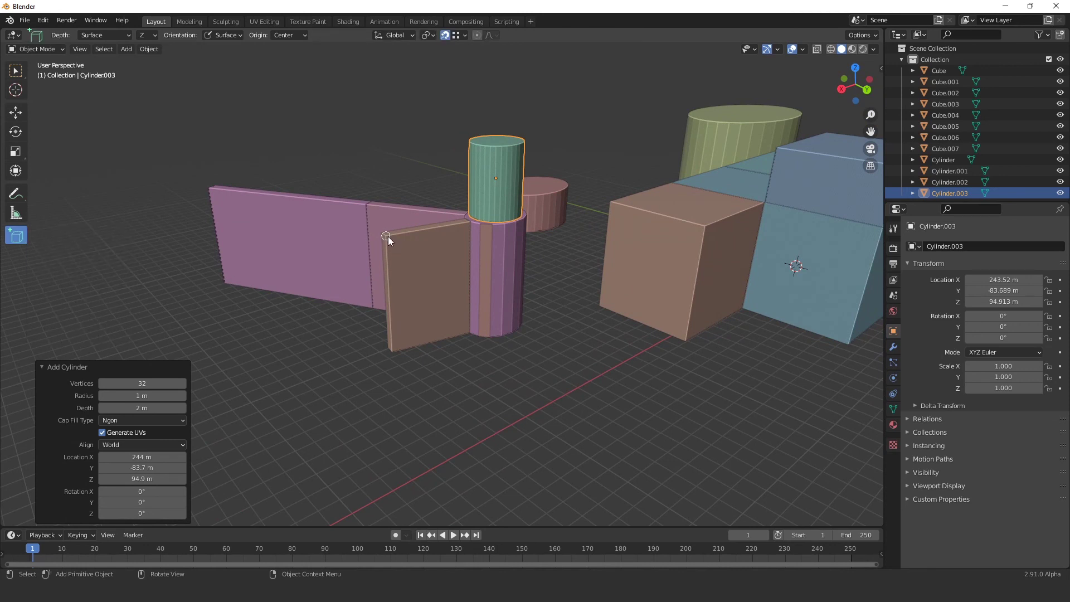
{"action": "left_click", "coordinate": [463, 35]}
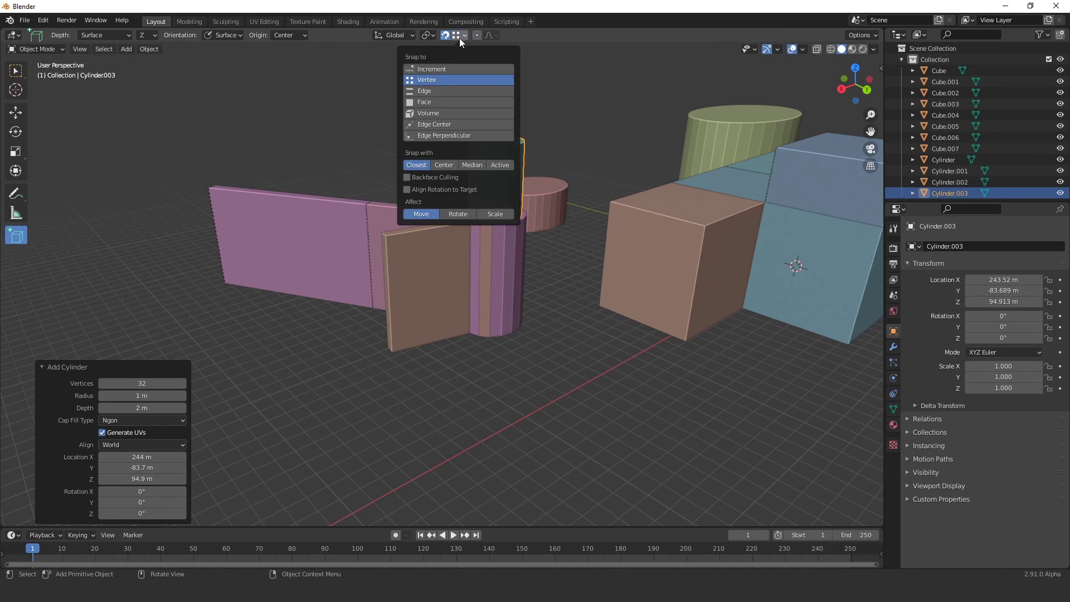
{"action": "left_click", "coordinate": [432, 125], "text": "shift"}
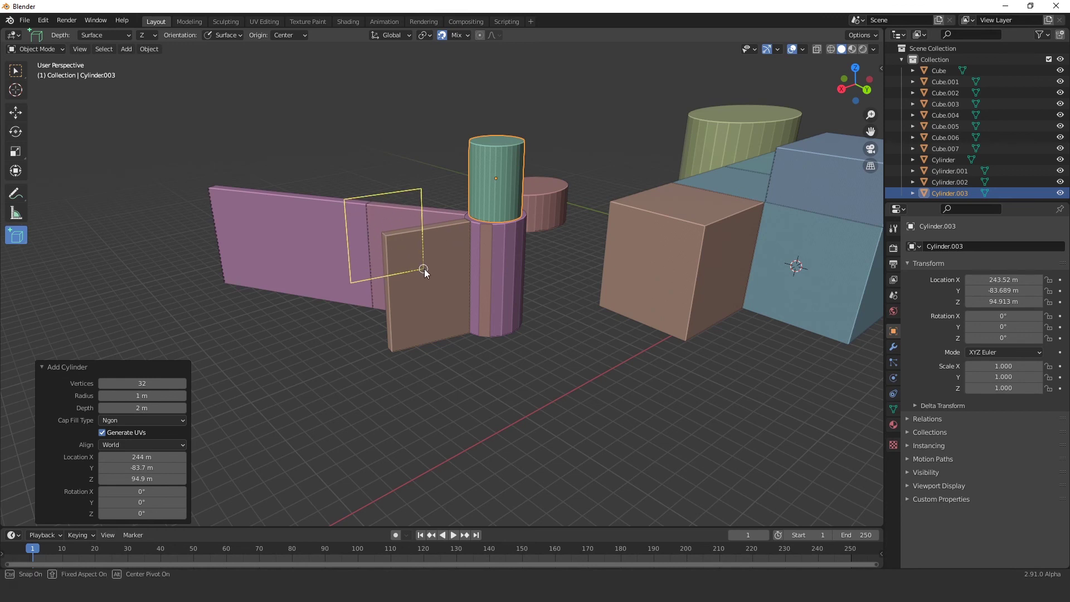
{"action": "left_click", "coordinate": [280, 36]}
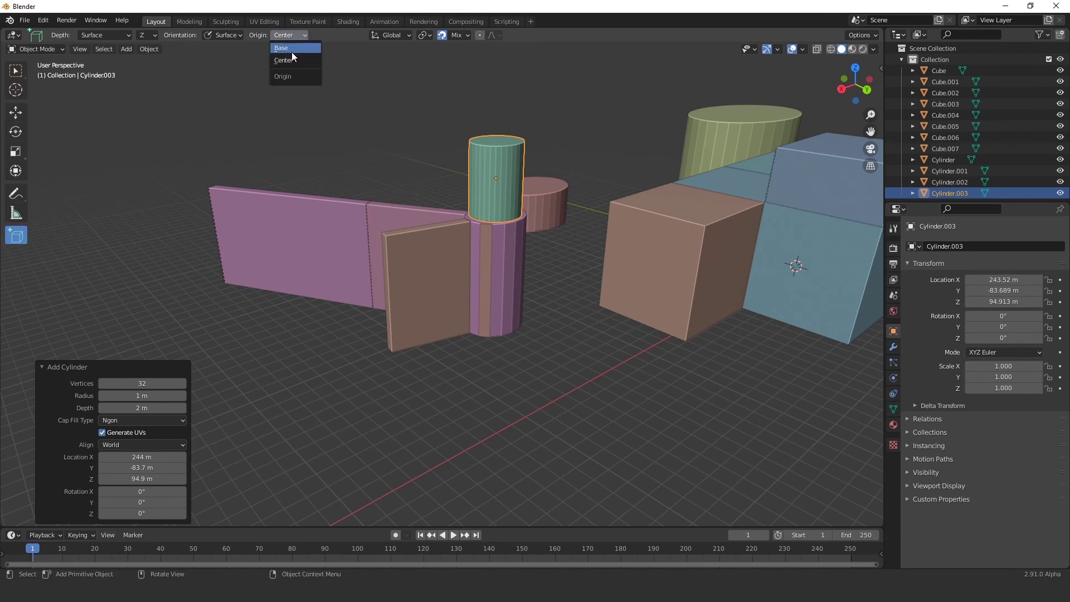
{"action": "left_click", "coordinate": [292, 52]}
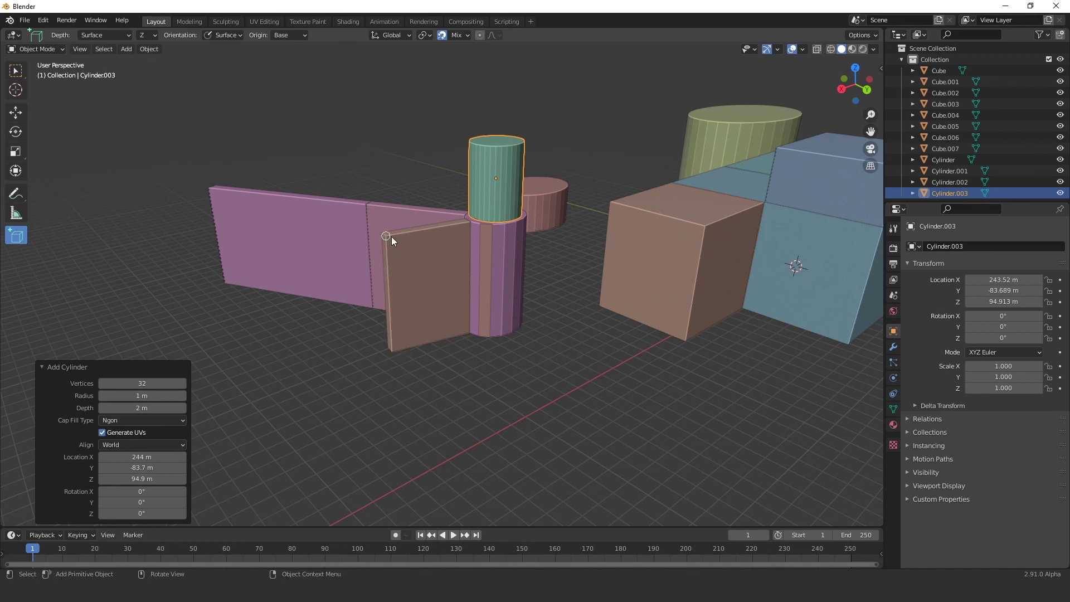
Draw thin box Cube.008 from the brown board's bottom corner
{"action": "mouse_move", "coordinate": [391, 237]}
{"action": "left_mouse_down"}
{"action": "mouse_move", "coordinate": [429, 346]}
{"action": "mouse_move", "coordinate": [406, 350]}
{"action": "left_mouse_up"}
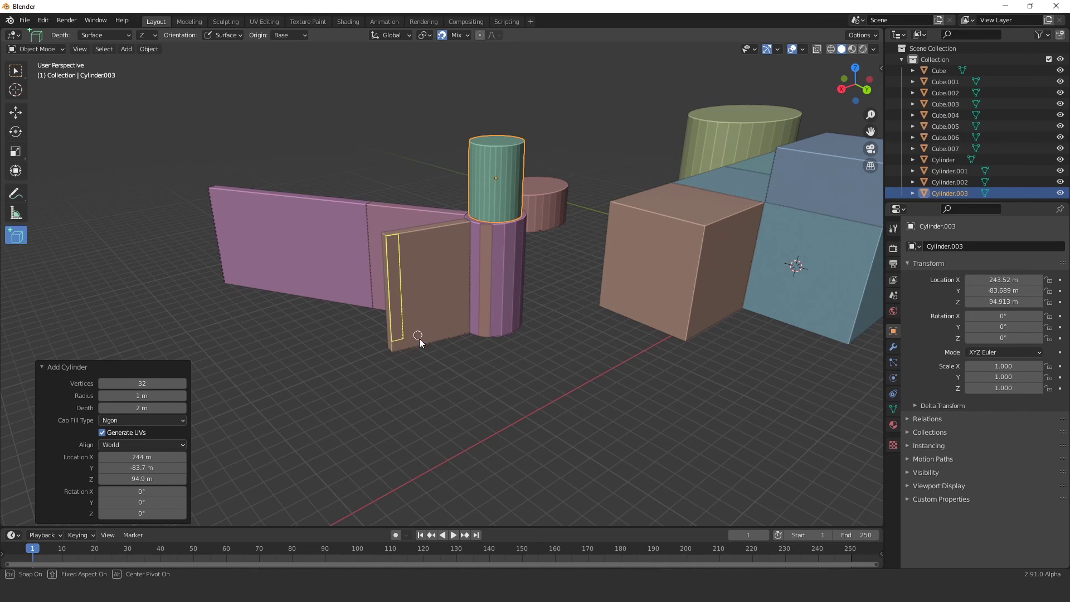
{"action": "right_click", "coordinate": [406, 236]}
{"action": "scroll", "coordinate": [423, 349], "scroll_direction": "up", "scroll_amount": 5}
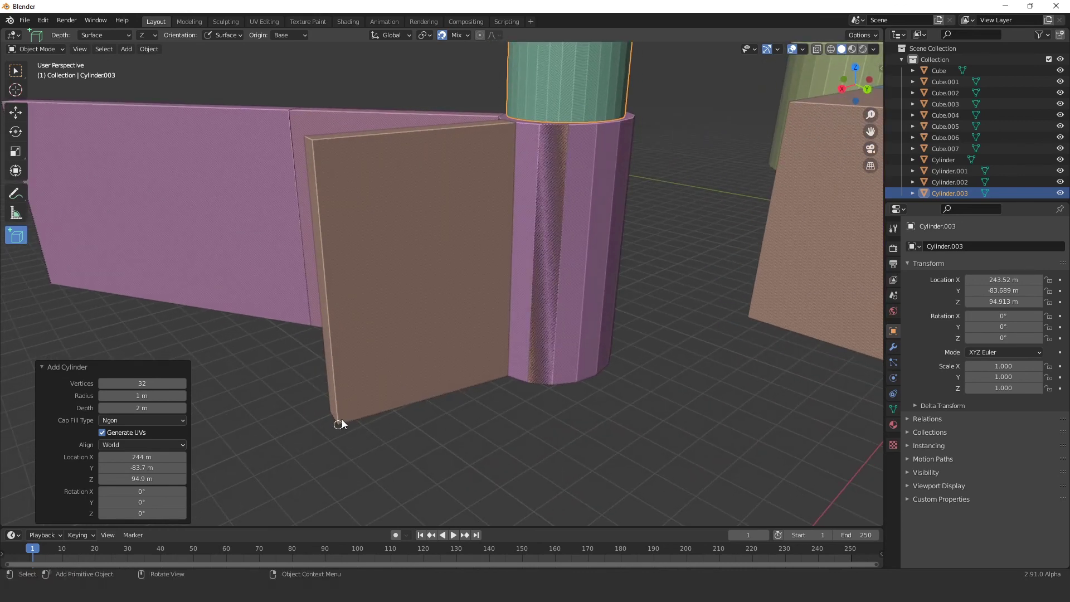
{"action": "left_click_drag", "start_coordinate": [339, 423], "coordinate": [422, 131]}
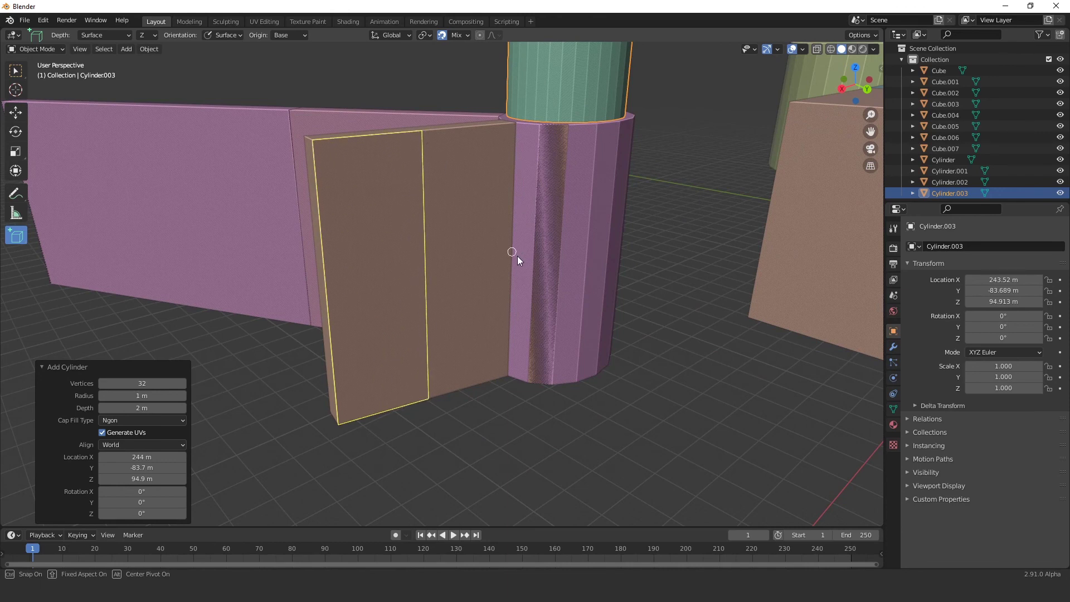
{"action": "left_click", "coordinate": [553, 423]}
{"action": "scroll", "coordinate": [549, 422], "scroll_direction": "down", "scroll_amount": 7}
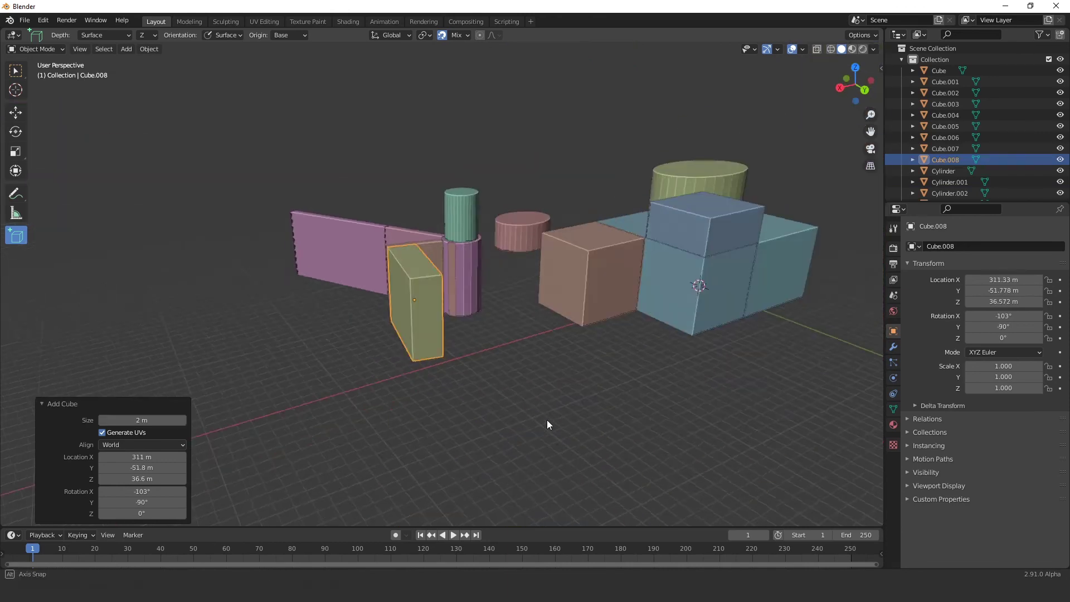
{"action": "mouse_move", "coordinate": [546, 419]}
{"action": "middle_mouse_down"}
{"action": "mouse_move", "coordinate": [509, 425]}
{"action": "mouse_move", "coordinate": [585, 390]}
{"action": "middle_mouse_up"}
{"action": "scroll", "coordinate": [504, 429], "scroll_direction": "down", "scroll_amount": 5}
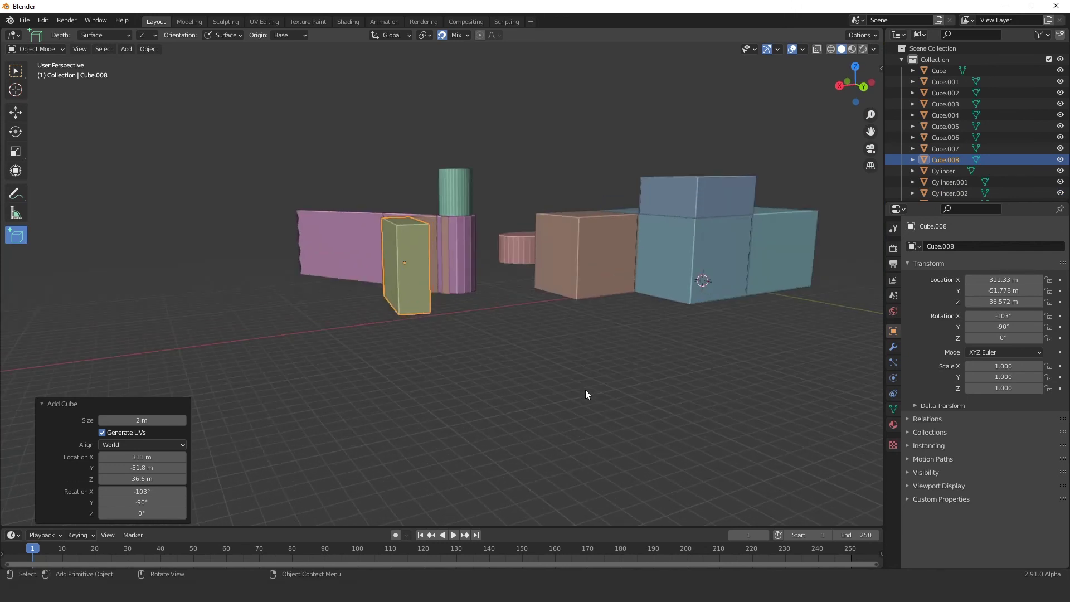
{"action": "scroll", "coordinate": [589, 396], "scroll_direction": "up", "scroll_amount": 1}
{"action": "scroll", "coordinate": [589, 418], "scroll_direction": "up", "scroll_amount": 2}
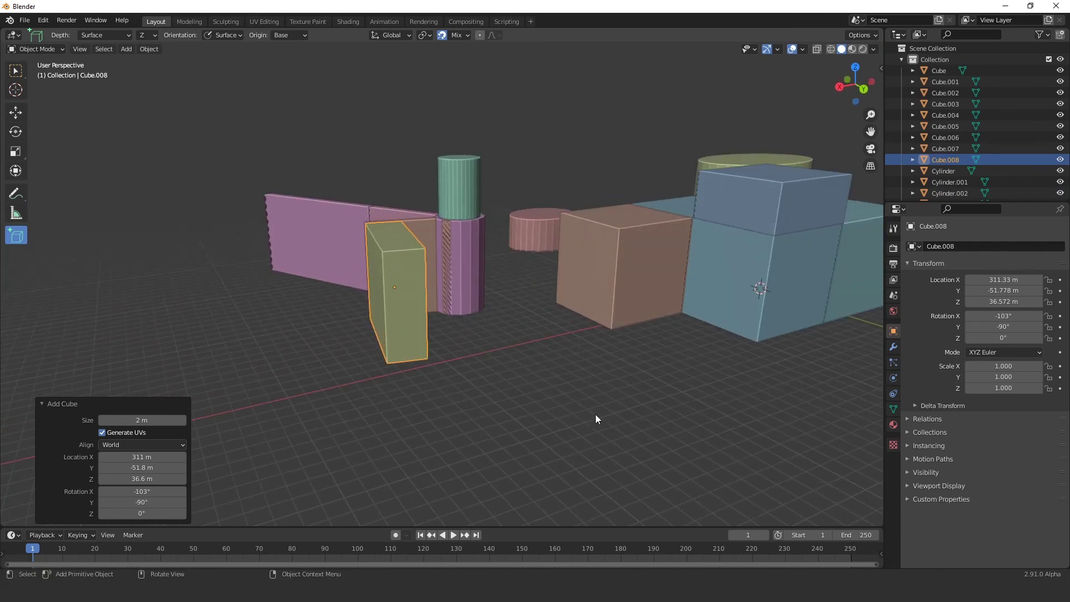